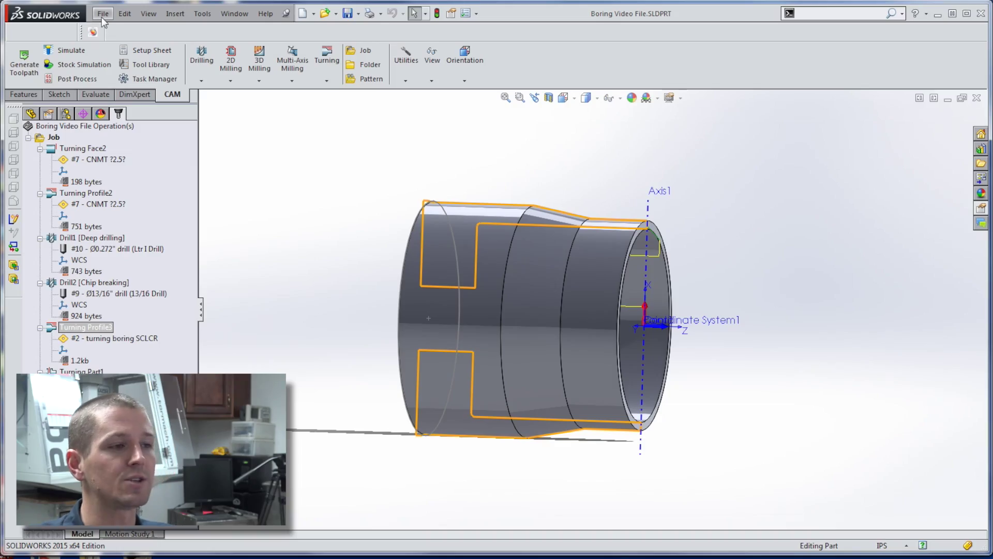
Create a new part and start a sketch on the Front Plane.
{"action": "left_click", "coordinate": [103, 13]}
{"action": "left_click", "coordinate": [116, 27]}
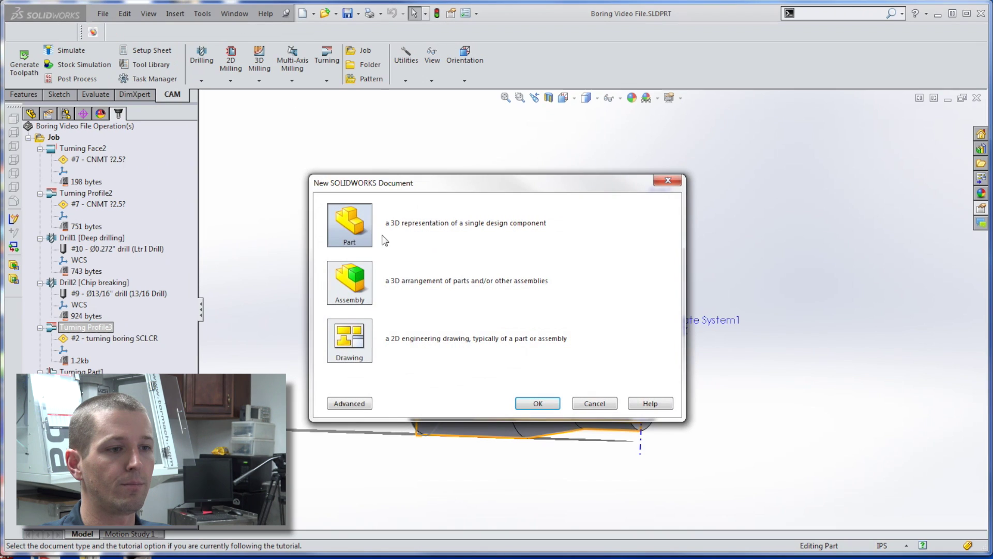
{"action": "double_click", "coordinate": [347, 212]}
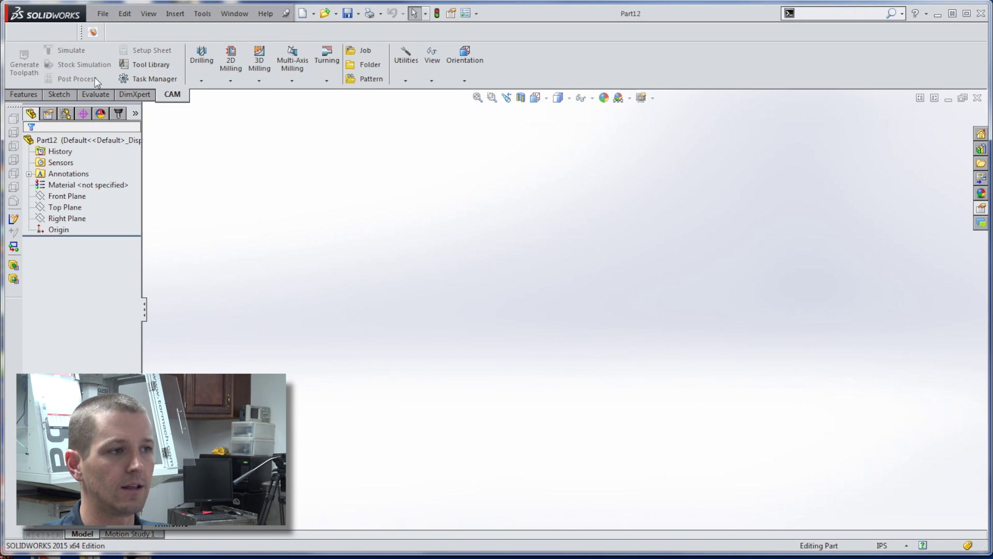
{"action": "left_click", "coordinate": [59, 94]}
{"action": "left_click", "coordinate": [22, 57]}
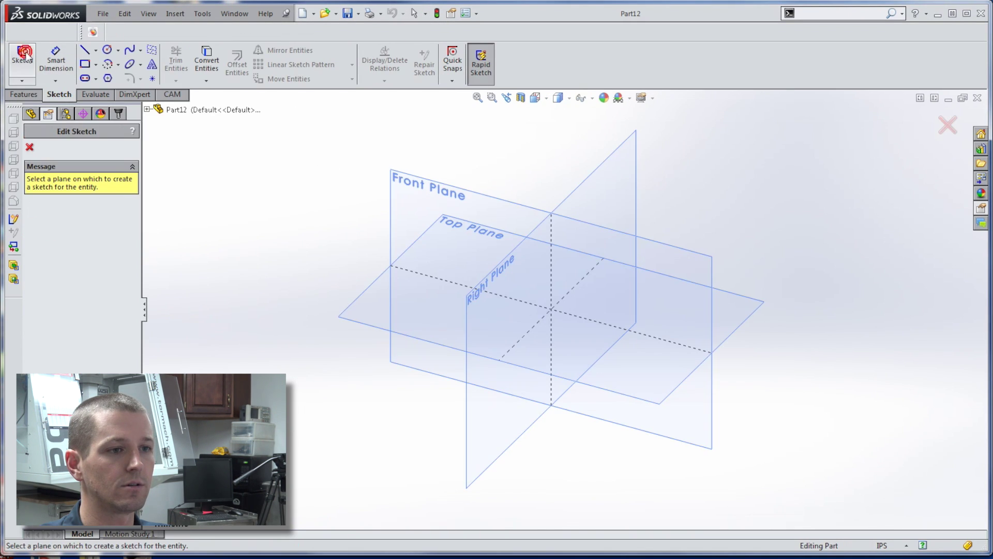
{"action": "left_click", "coordinate": [385, 174]}
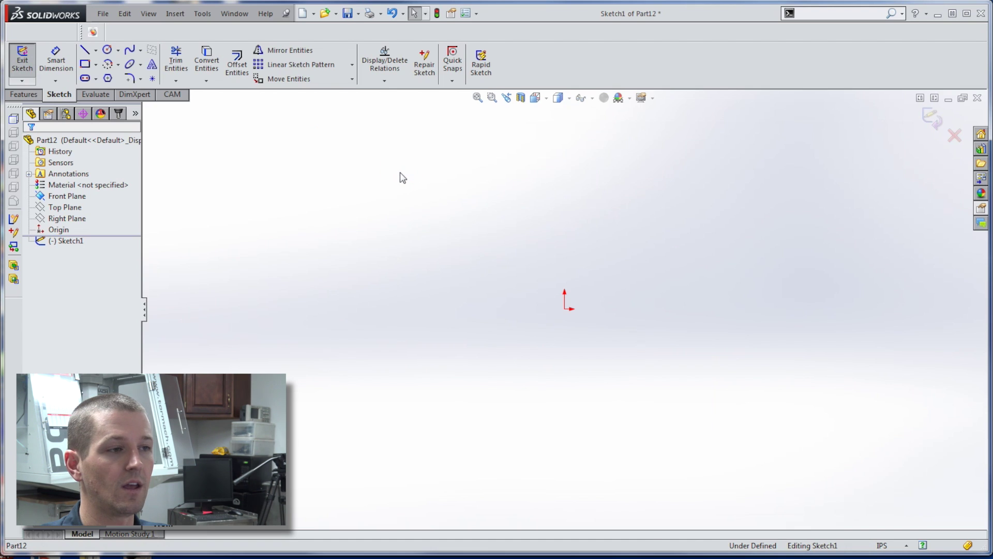
Draw the closed stepped line profile, with an angled taper, above the origin.
{"action": "left_click", "coordinate": [84, 51]}
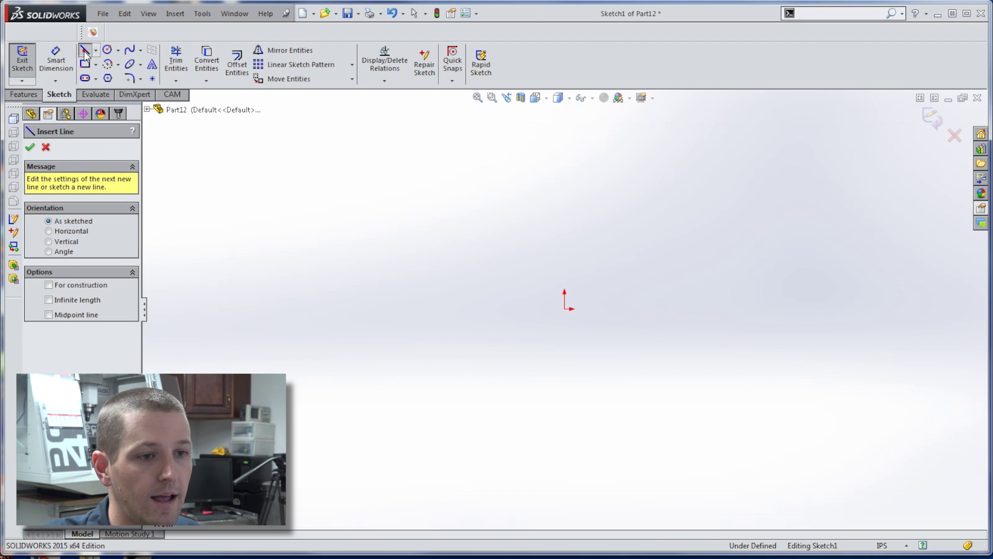
{"action": "left_click", "coordinate": [564, 275]}
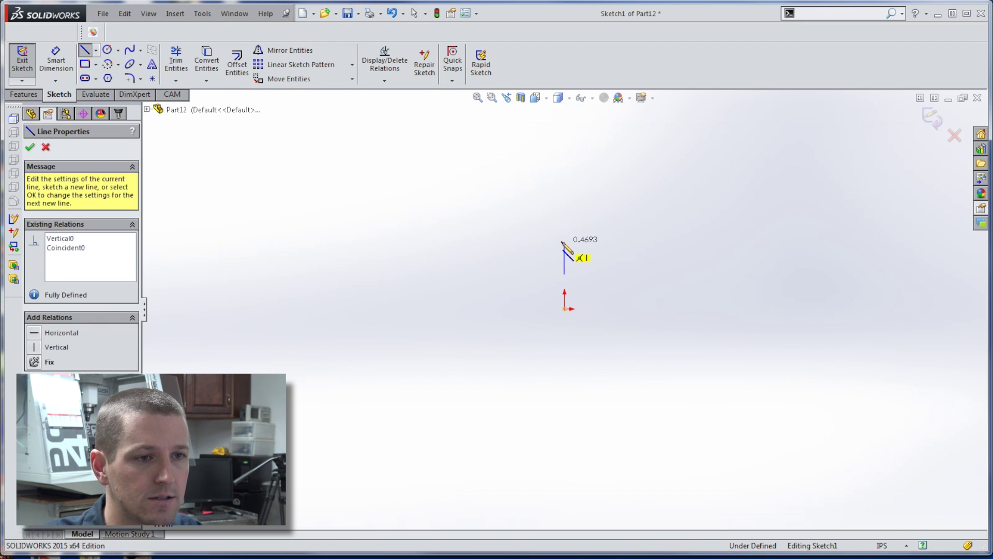
{"action": "left_click", "coordinate": [564, 241]}
{"action": "left_click", "coordinate": [520, 242]}
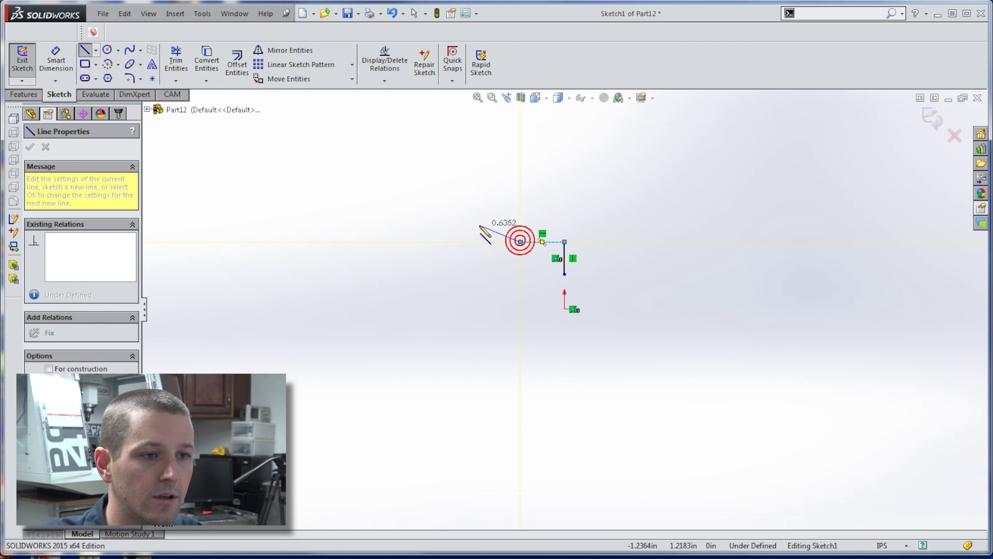
{"action": "left_click", "coordinate": [477, 218]}
{"action": "left_click", "coordinate": [411, 218]}
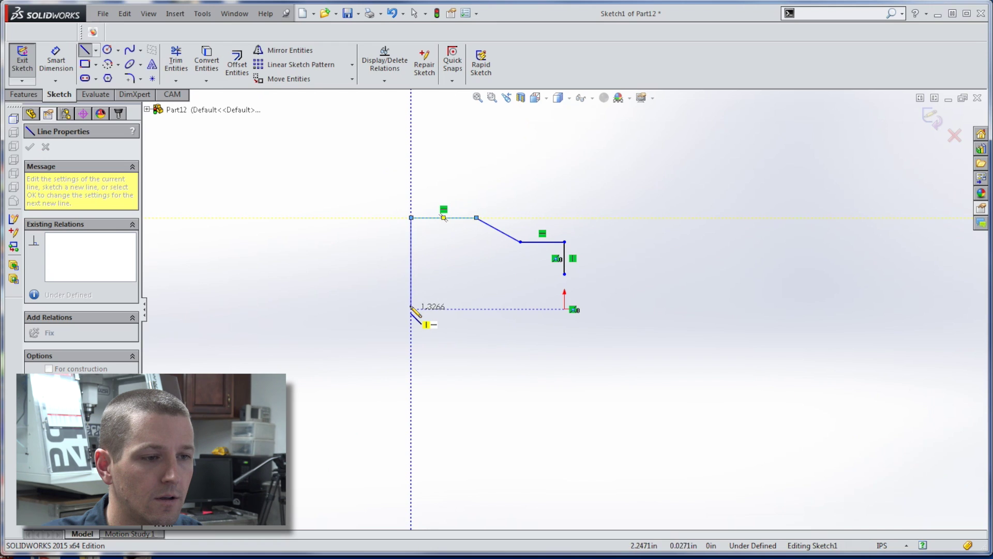
{"action": "left_click", "coordinate": [411, 292]}
{"action": "left_click", "coordinate": [435, 292]}
{"action": "left_click", "coordinate": [435, 275]}
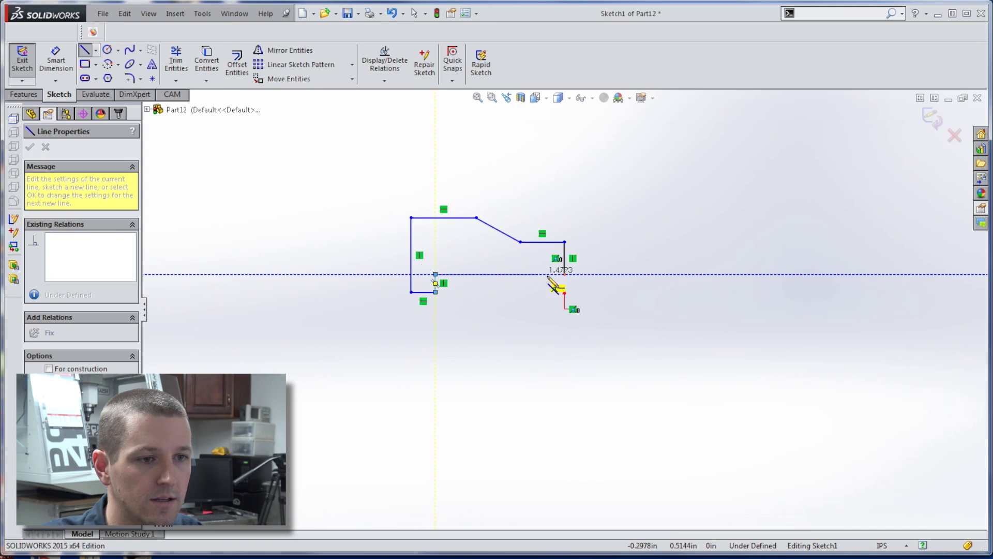
{"action": "left_click", "coordinate": [565, 274]}
{"action": "scroll", "coordinate": [551, 273], "scroll_direction": "down", "scroll_amount": 3}
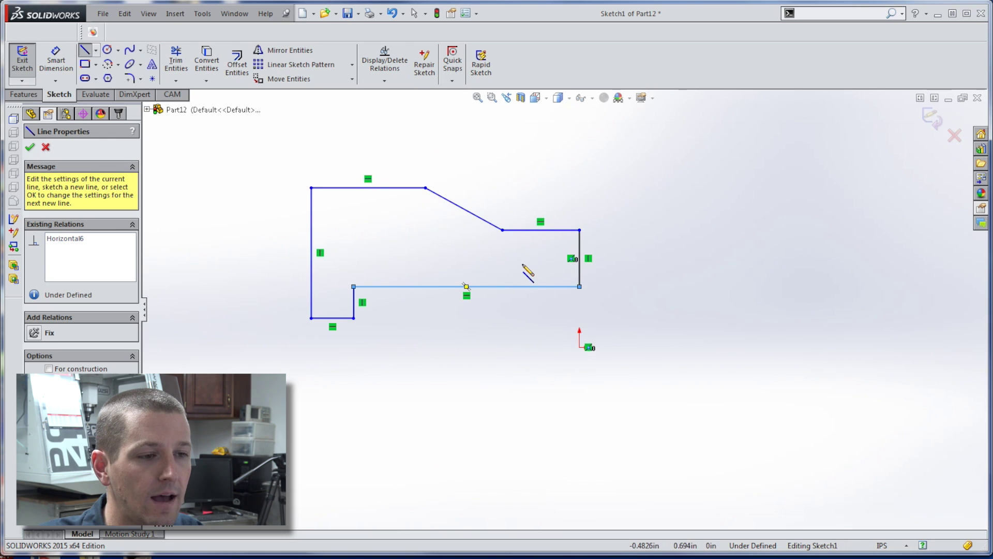
Dimension the profile's bottom edge 0.1000 (.2/2) above the origin.
{"action": "key", "text": "s"}
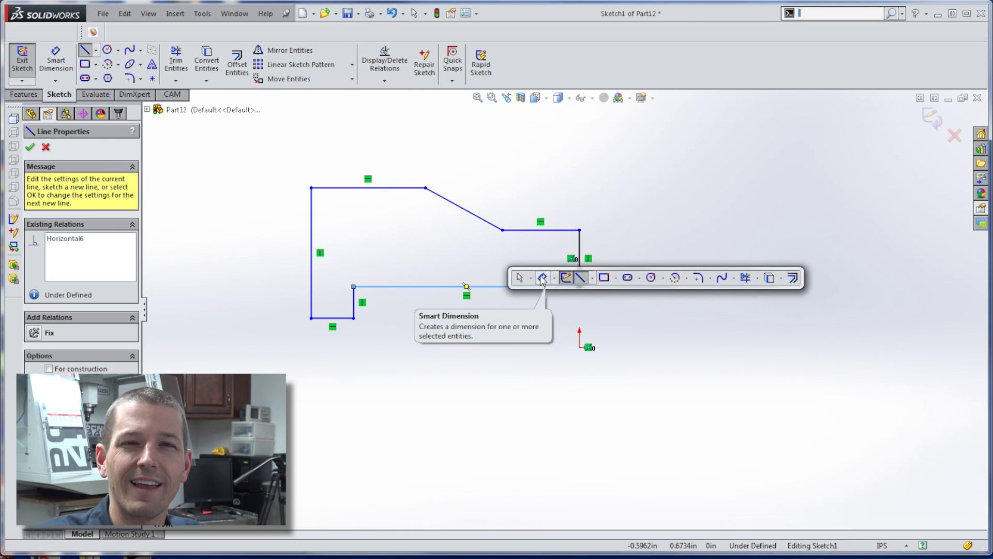
{"action": "left_click", "coordinate": [541, 277]}
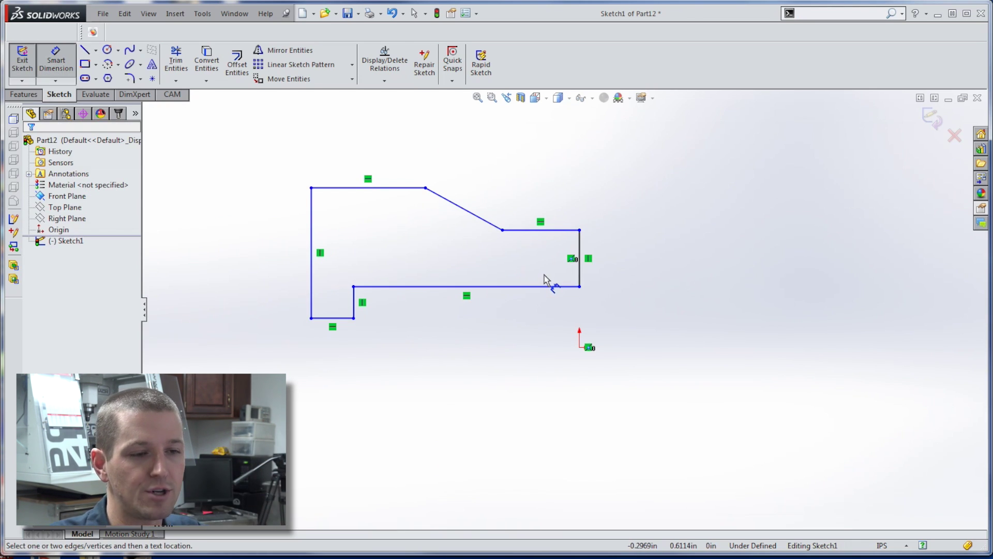
{"action": "left_click", "coordinate": [580, 349]}
{"action": "left_click", "coordinate": [335, 317]}
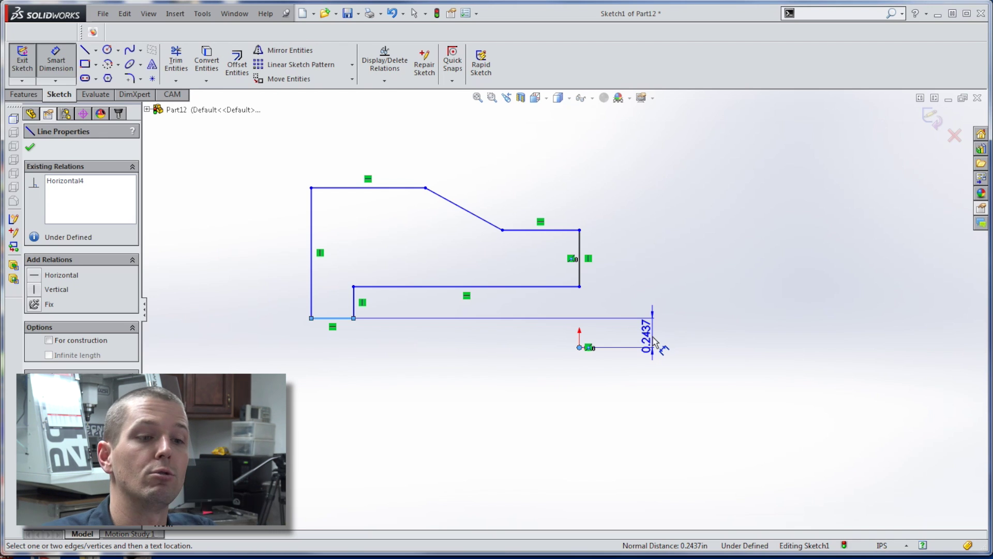
{"action": "left_click", "coordinate": [656, 341]}
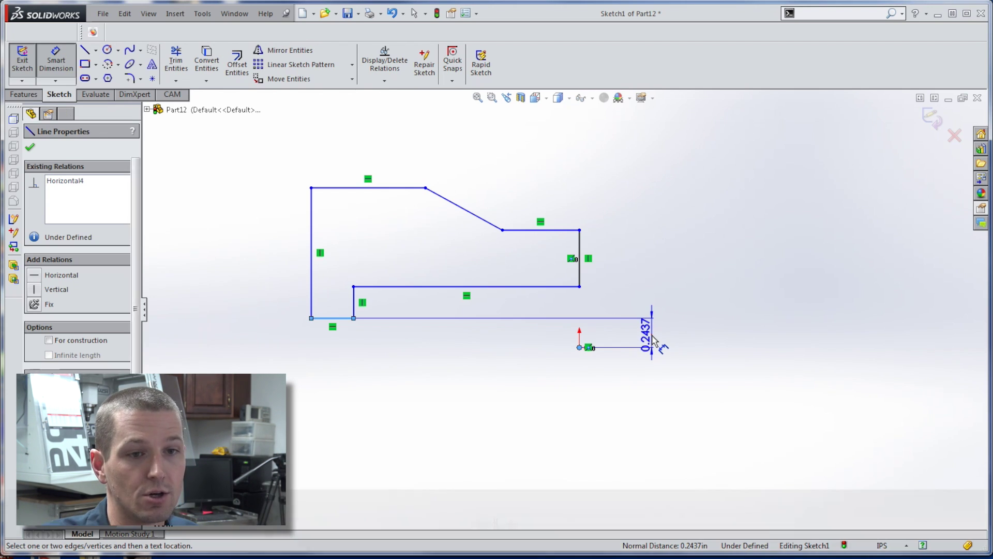
{"action": "key", "text": "Delete"}
{"action": "type", "text": ".2/2"}
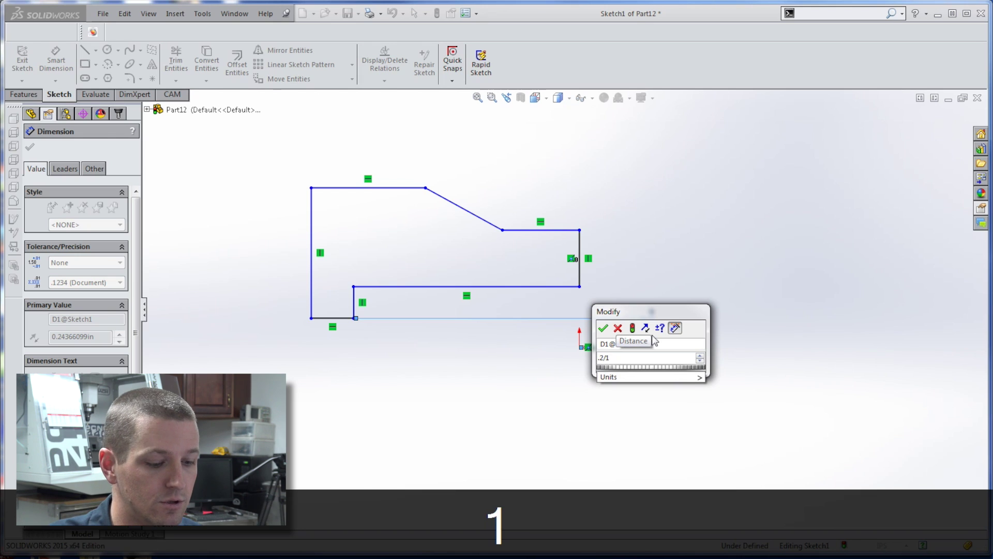
{"action": "key", "text": "Return"}
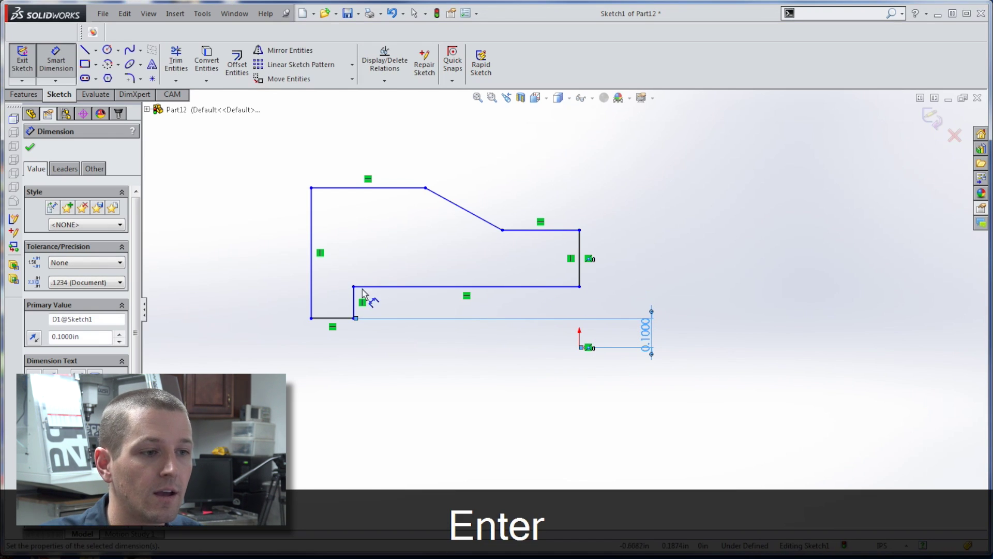
Set the overall length to 1.0000 and the left end height to 0.4950 (.99/2).
{"action": "left_click", "coordinate": [312, 264]}
{"action": "left_click", "coordinate": [579, 257]}
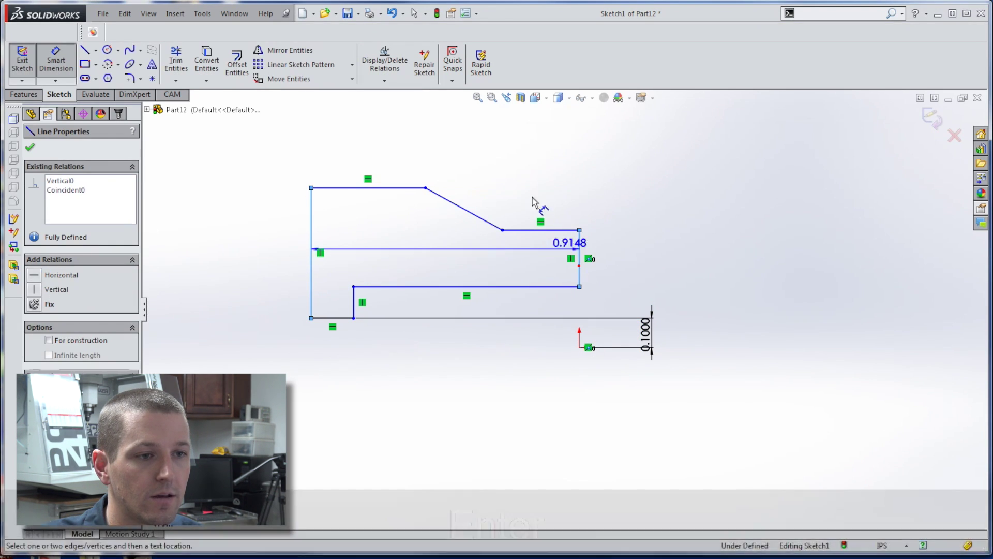
{"action": "left_click", "coordinate": [488, 155]}
{"action": "type", "text": "1"}
{"action": "key", "text": "Return"}
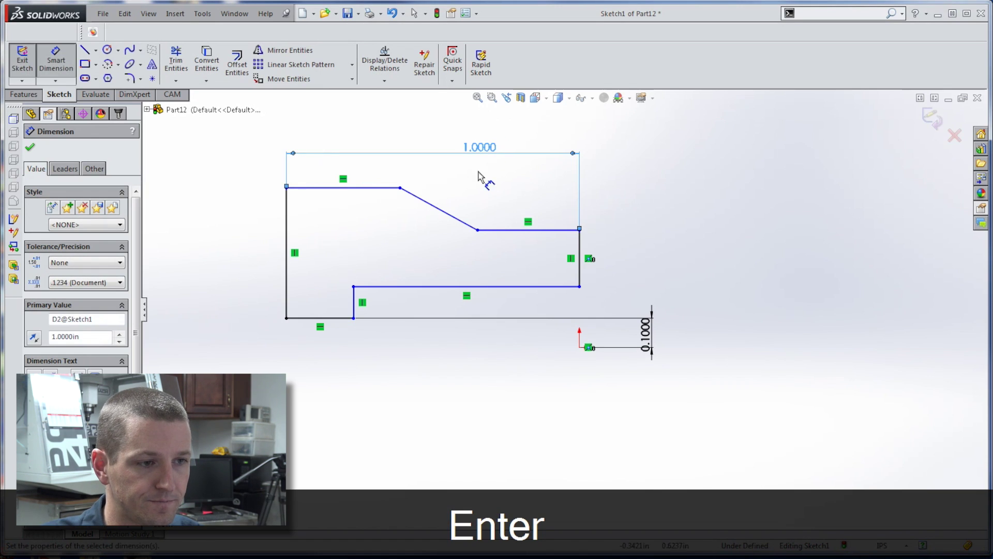
{"action": "left_click", "coordinate": [345, 188]}
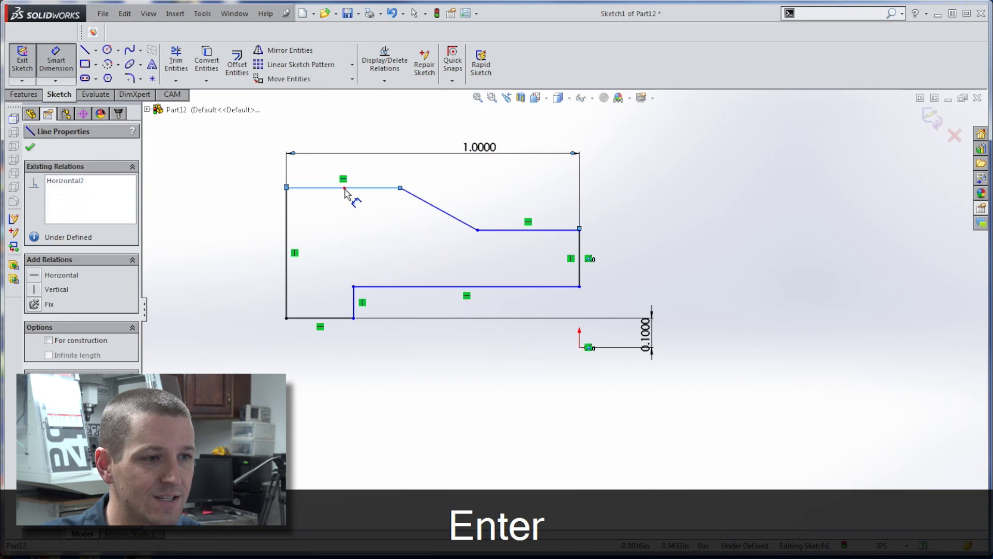
{"action": "left_click", "coordinate": [339, 318]}
{"action": "left_click", "coordinate": [261, 268]}
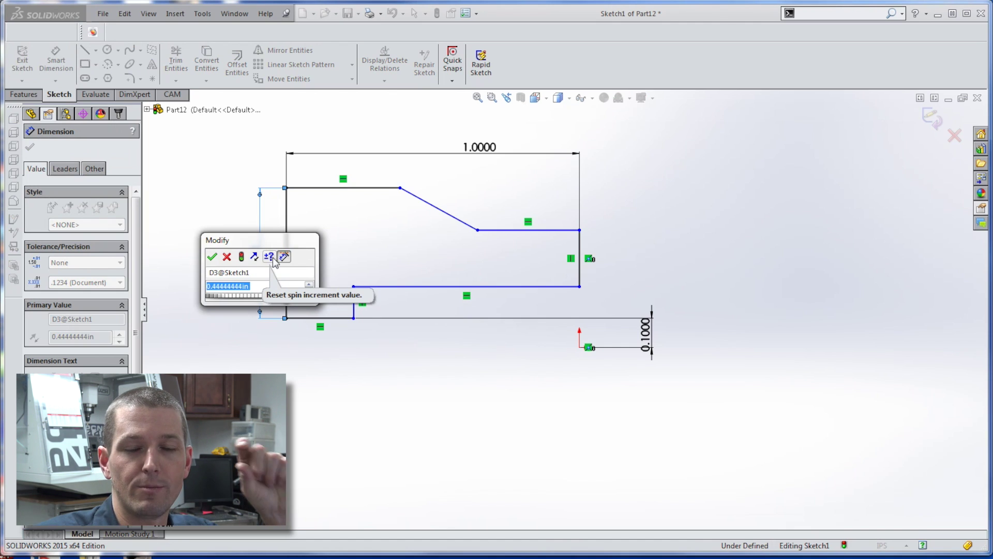
{"action": "key", "text": "Delete"}
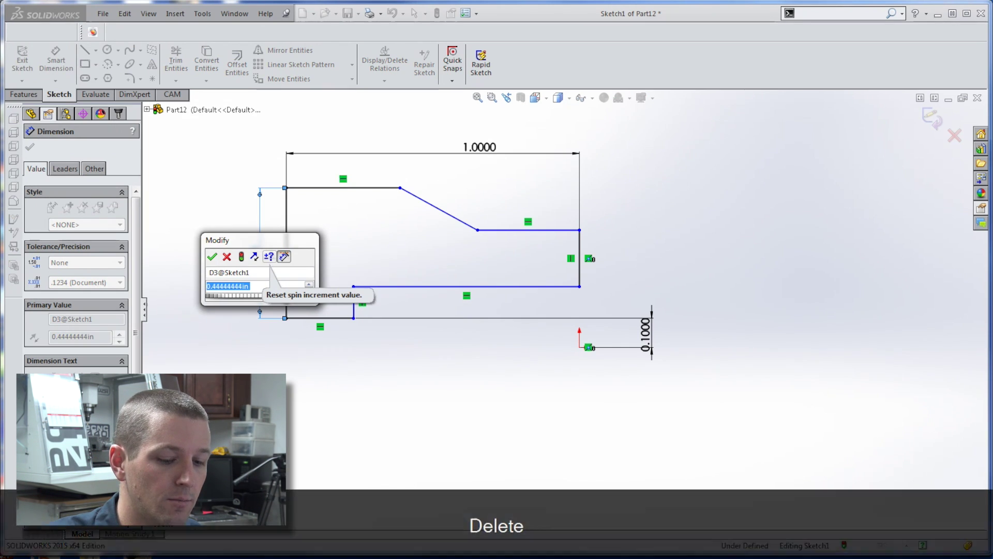
{"action": "type", "text": ".99/2"}
{"action": "key", "text": "Return"}
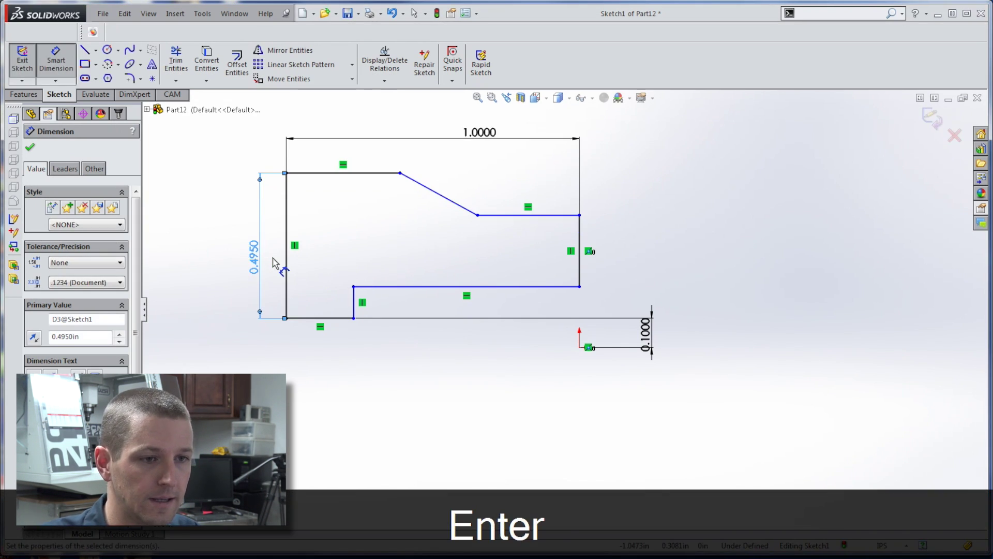
{"action": "left_click", "coordinate": [337, 318]}
Dimension the inner horizontal line to the bottom line as 13/16 (0.8125).
{"action": "left_click", "coordinate": [398, 286]}
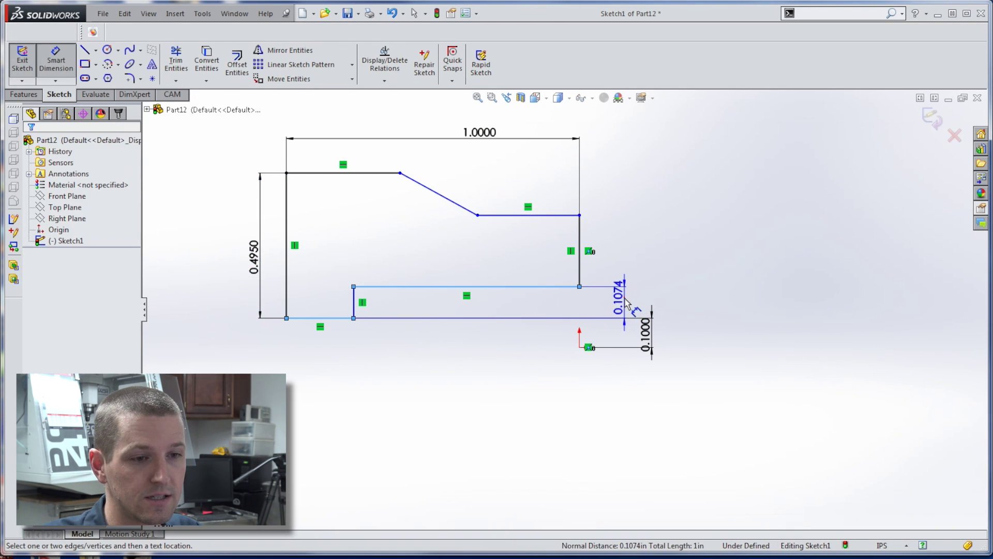
{"action": "left_click", "coordinate": [626, 301]}
{"action": "type", "text": "13/16"}
{"action": "key", "text": "Tab"}
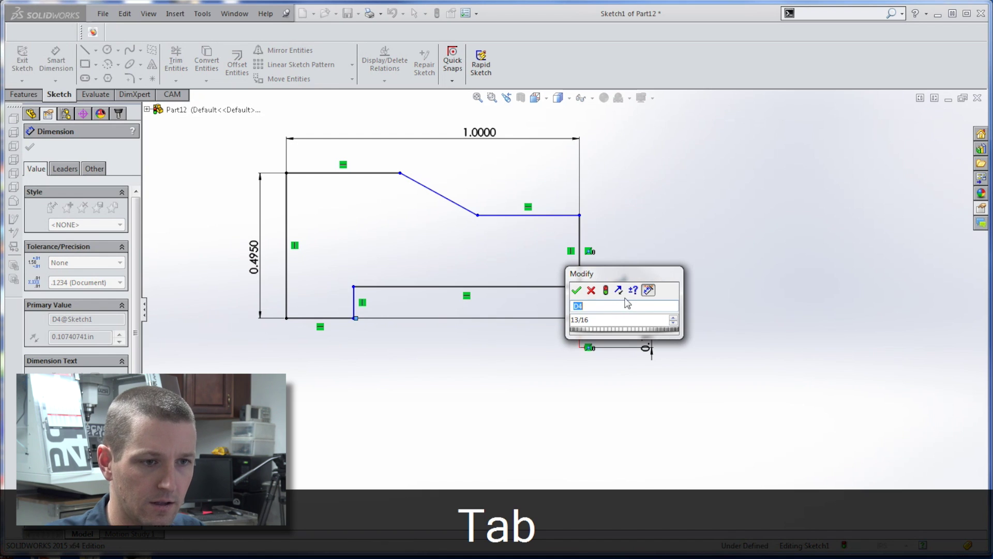
{"action": "left_click", "coordinate": [577, 290]}
{"action": "scroll", "coordinate": [650, 215], "scroll_direction": "up", "scroll_amount": 4}
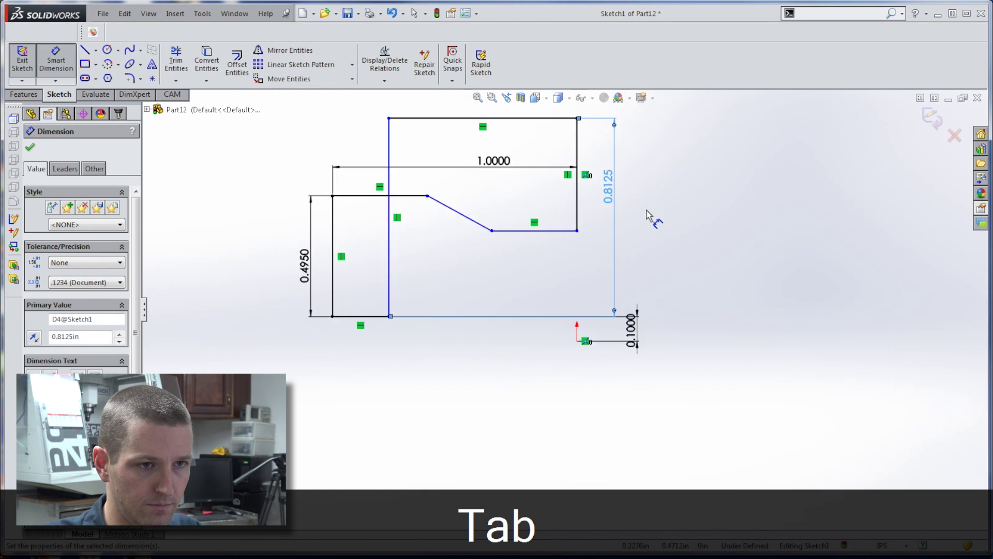
{"action": "scroll", "coordinate": [608, 254], "scroll_direction": "down", "scroll_amount": 3}
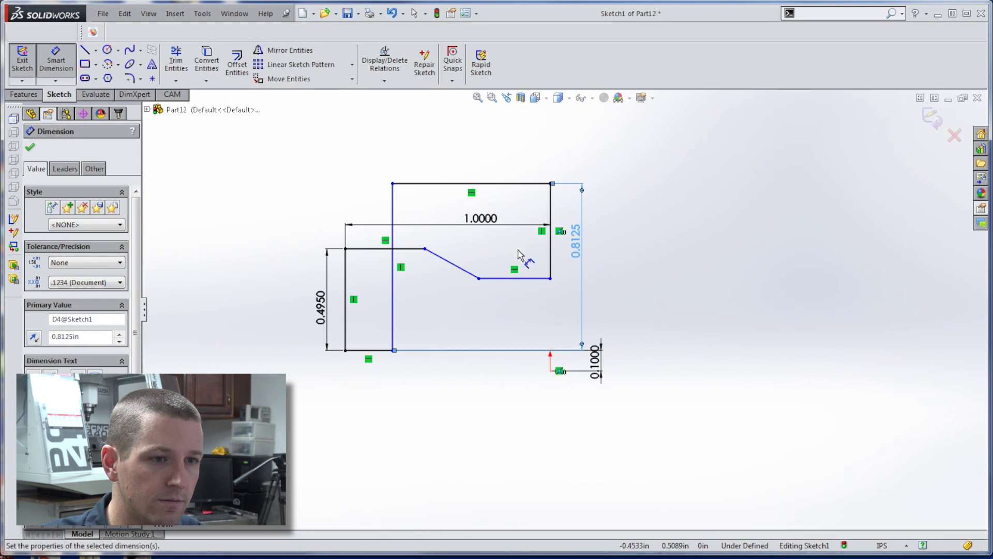
Edit that dimension, halving it and then changing it to read 0.4125.
{"action": "double_click", "coordinate": [575, 244]}
{"action": "key", "text": "Right"}
{"action": "key", "text": "Left"}
{"action": "key", "text": "Left"}
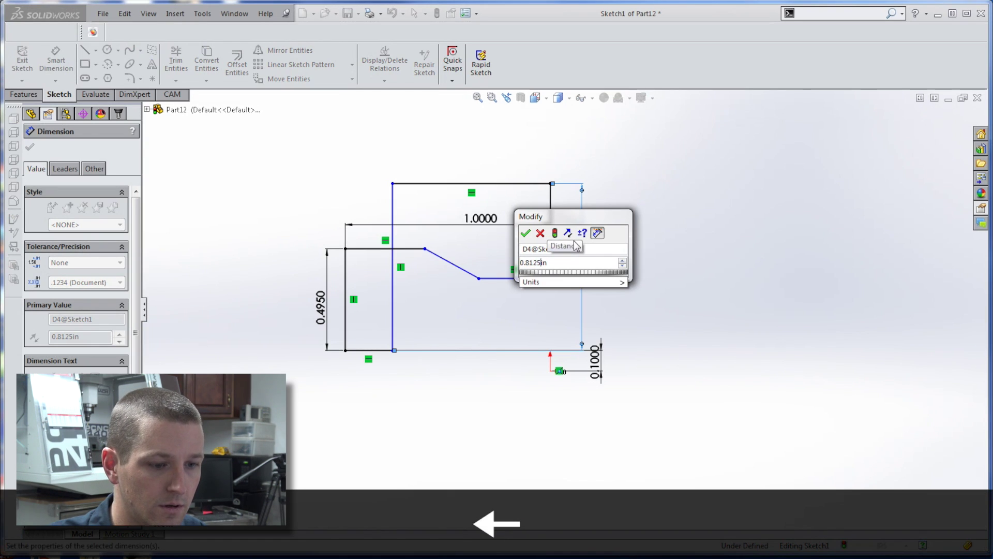
{"action": "type", "text": "/2"}
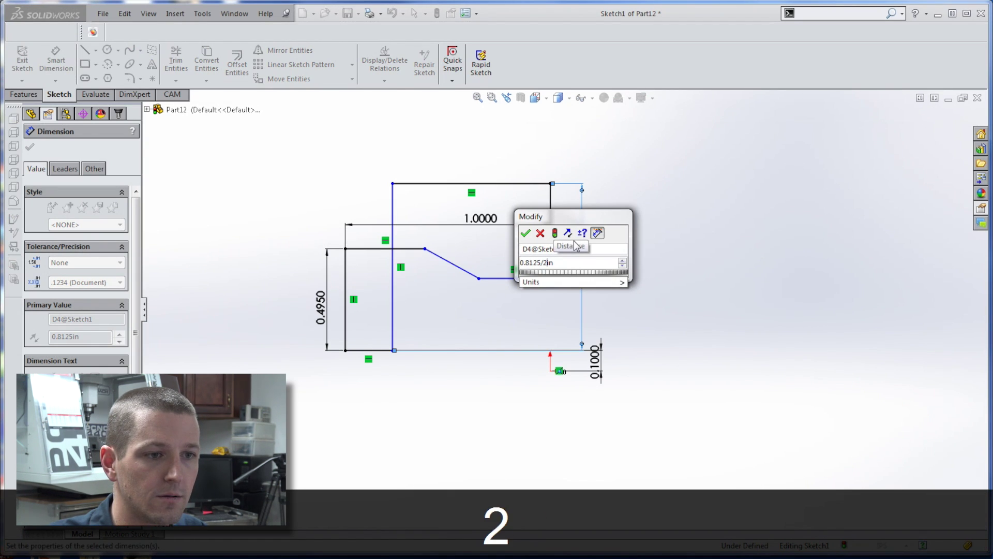
{"action": "key", "text": "Return"}
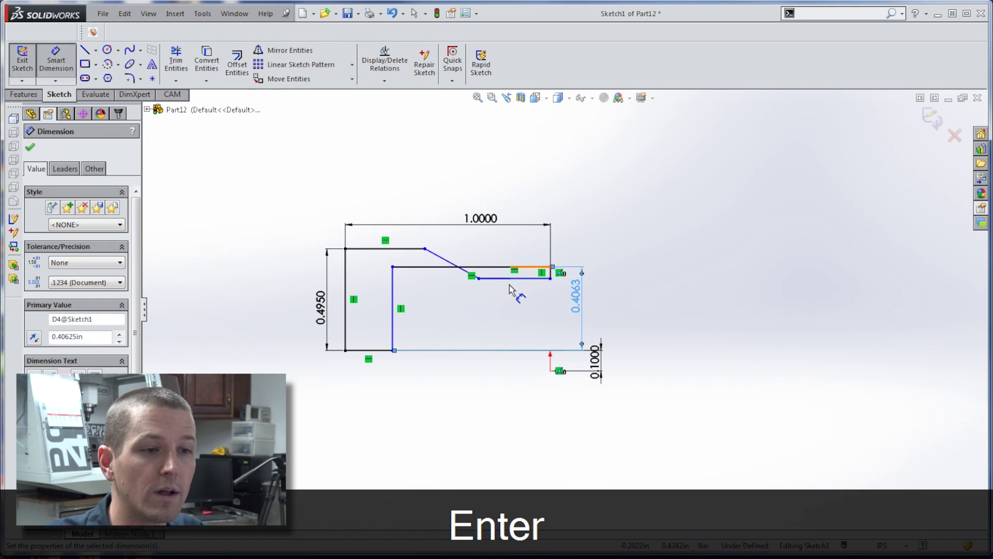
{"action": "double_click", "coordinate": [573, 287]}
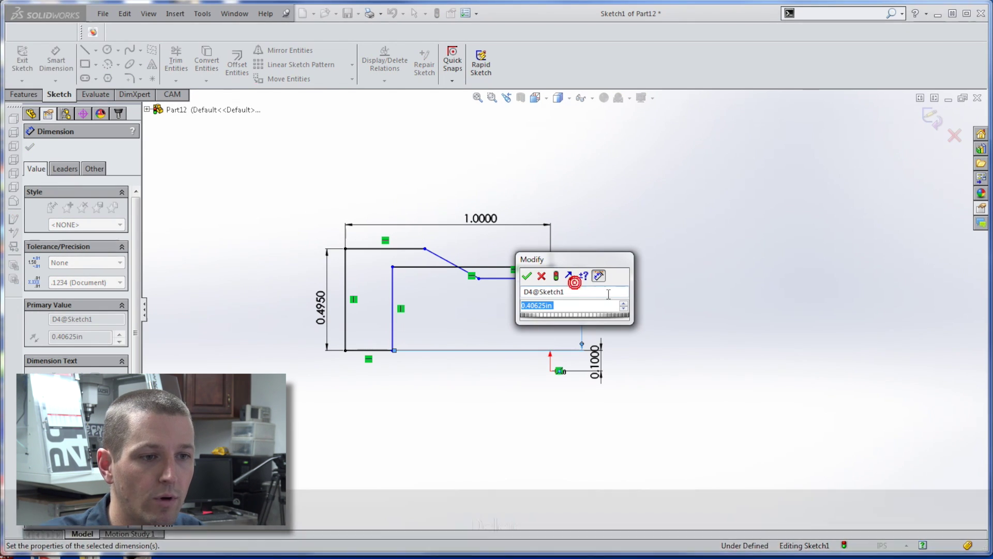
{"action": "key", "text": "Delete"}
{"action": "type", "text": ".825"}
{"action": "key", "text": "Return"}
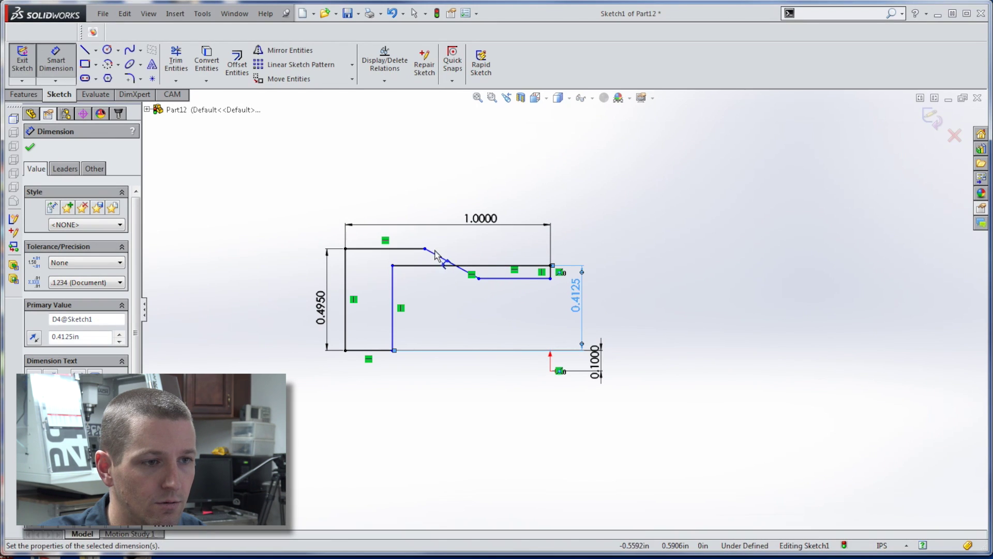
{"action": "key", "text": "s"}
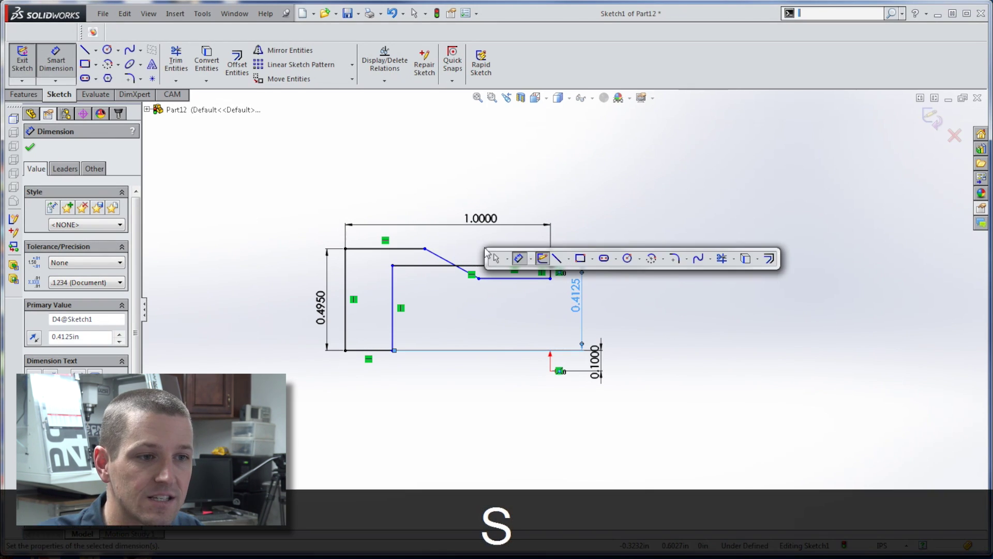
Move the short upper line up and dimension its length as 0.3750.
{"action": "left_click", "coordinate": [496, 258]}
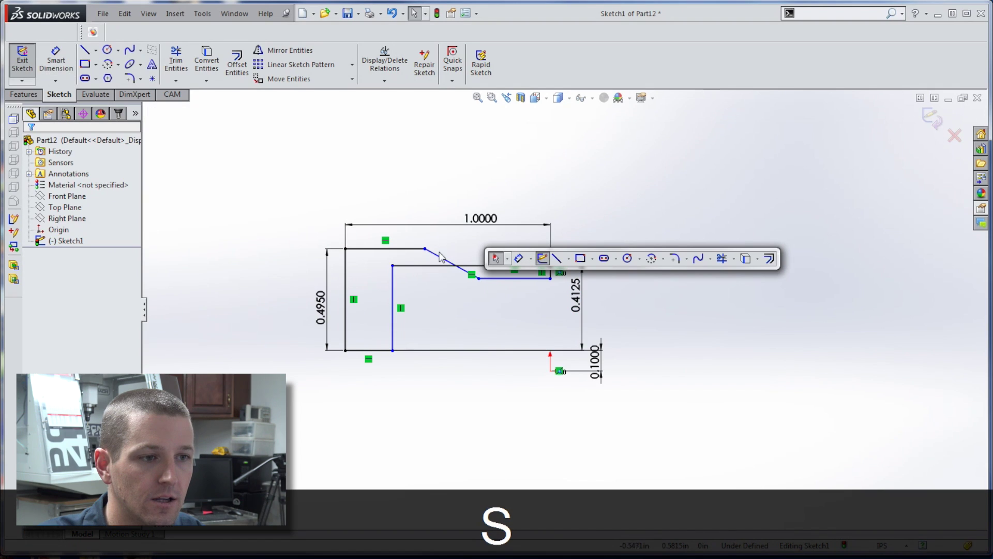
{"action": "left_click", "coordinate": [497, 278]}
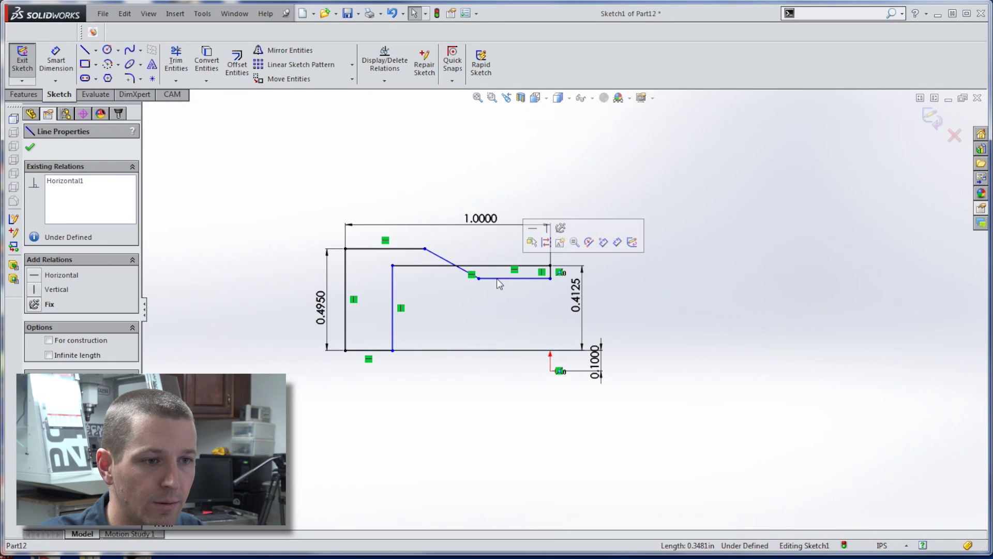
{"action": "left_click_drag", "start_coordinate": [497, 277], "coordinate": [494, 259]}
{"action": "scroll", "coordinate": [495, 256], "scroll_direction": "down", "scroll_amount": 3}
{"action": "key", "text": "s"}
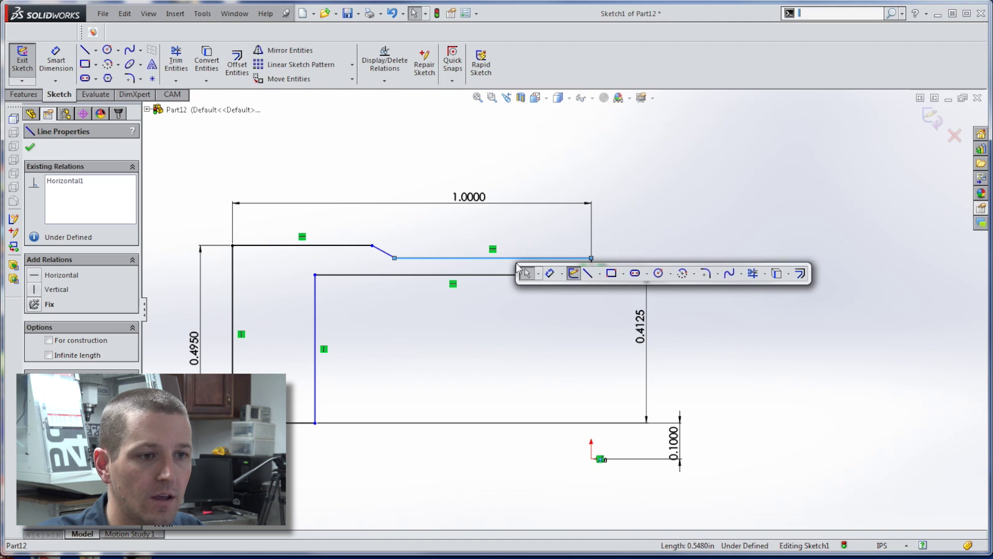
{"action": "left_click", "coordinate": [550, 275]}
{"action": "left_click", "coordinate": [547, 259]}
{"action": "left_click", "coordinate": [542, 246]}
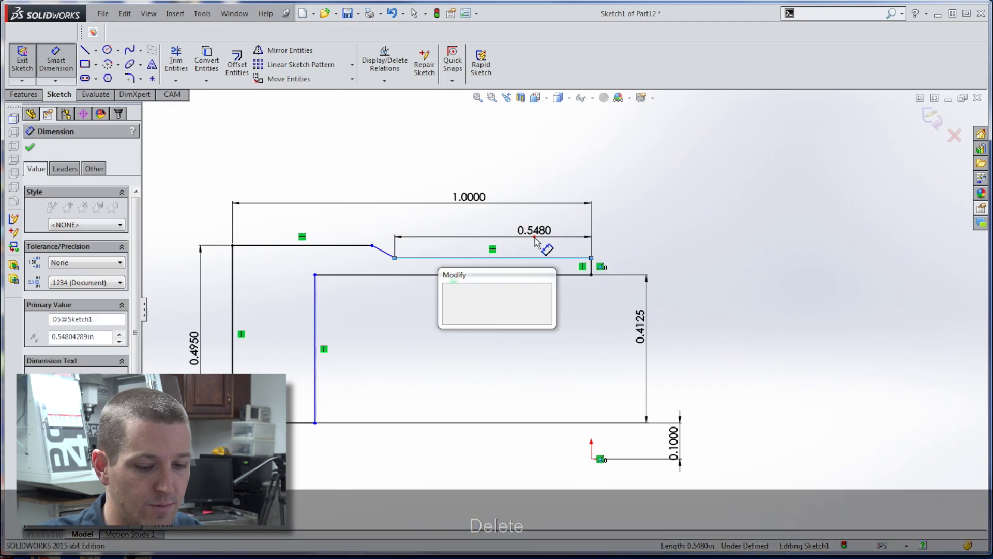
{"action": "key", "text": "Return"}
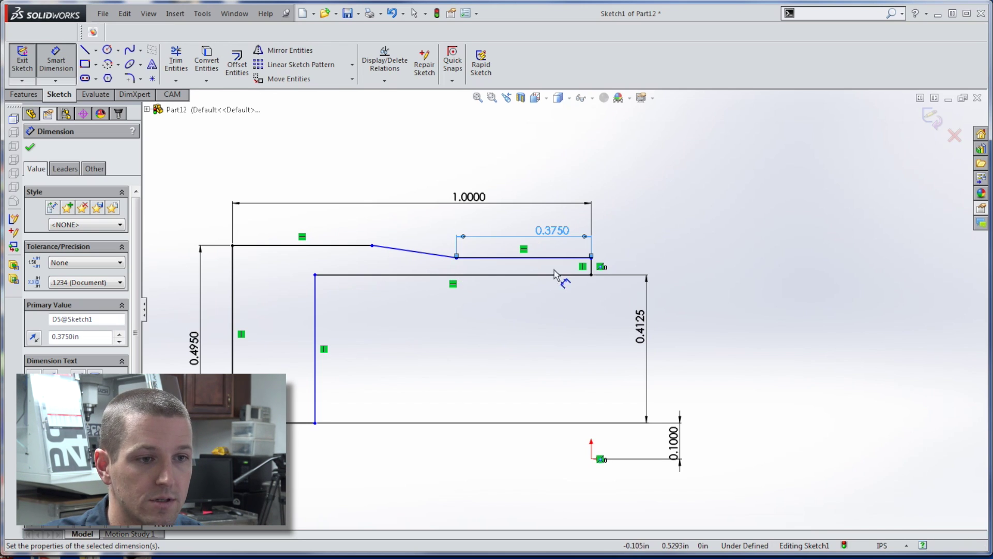
Set a 0.05 gap between the short upper line and the lower line.
{"action": "left_click", "coordinate": [540, 258]}
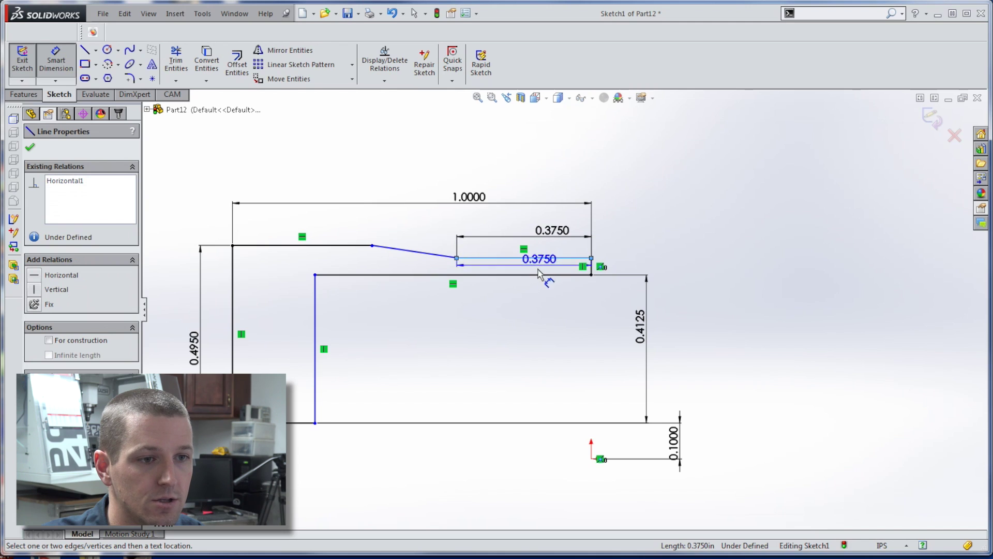
{"action": "left_click", "coordinate": [537, 275]}
{"action": "left_click", "coordinate": [691, 268]}
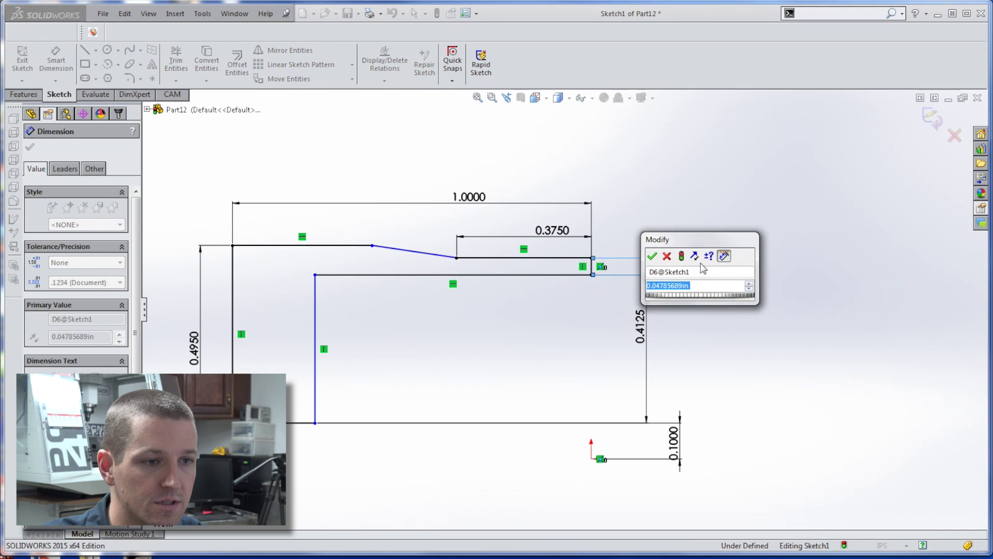
{"action": "type", "text": ".05"}
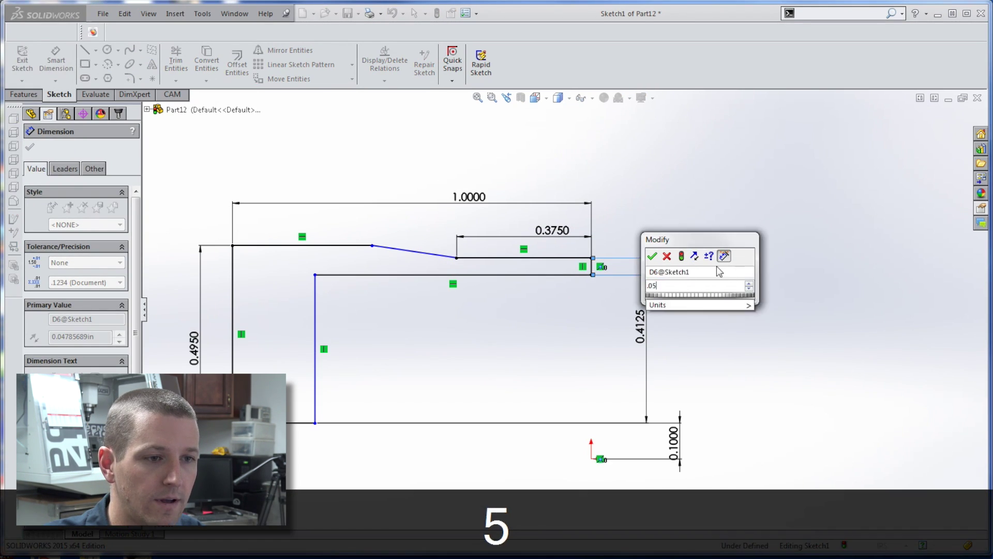
{"action": "key", "text": "Return"}
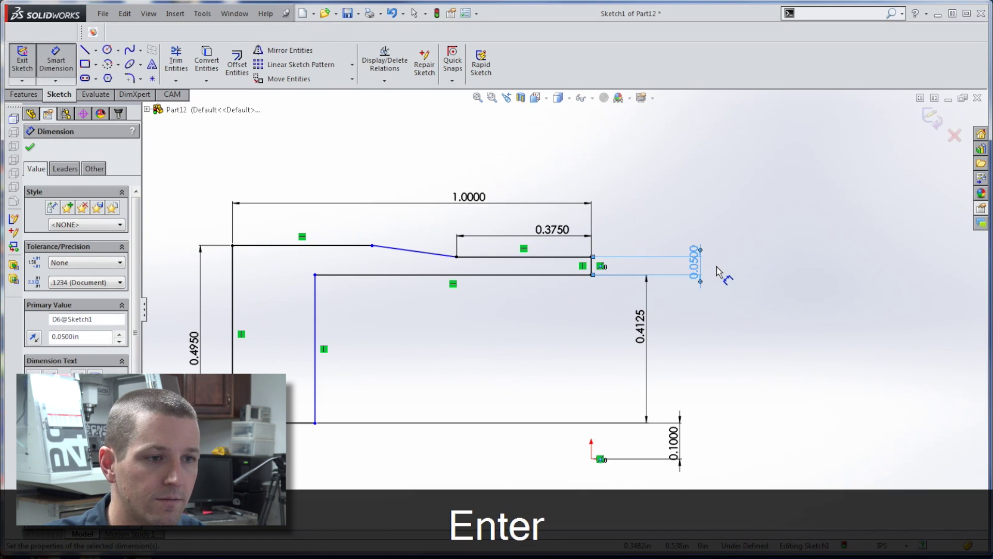
Dimension the slope's horizontal run as 0.2361 and undo the redundant 0.4125 dimension.
{"action": "left_click", "coordinate": [413, 256]}
{"action": "left_click", "coordinate": [409, 220]}
{"action": "key", "text": "Return"}
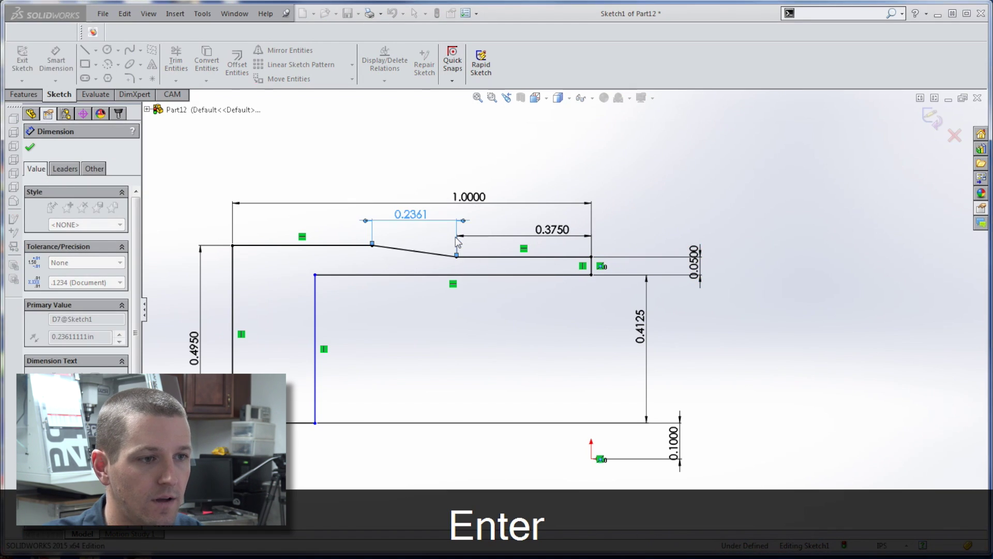
{"action": "left_click", "coordinate": [316, 341]}
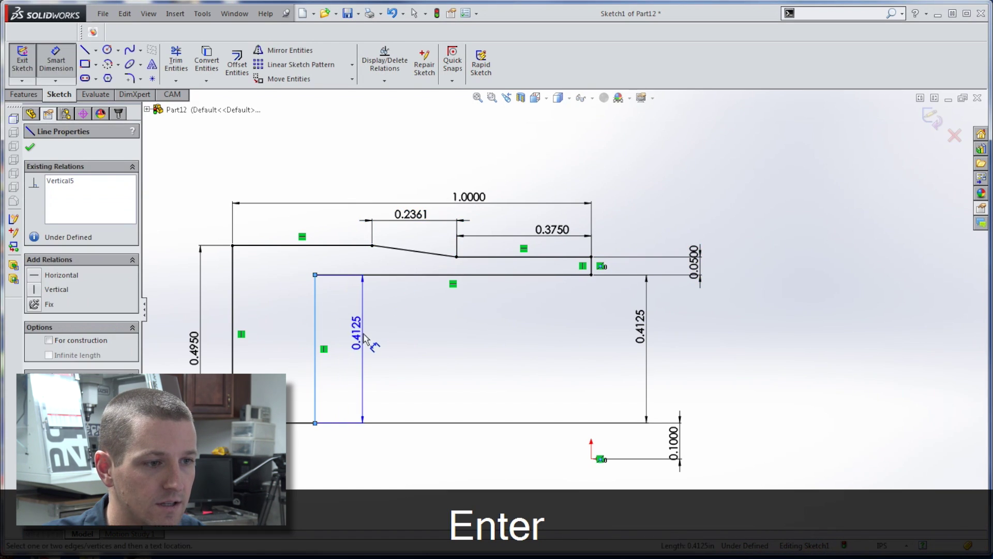
{"action": "left_click", "coordinate": [374, 340]}
{"action": "key", "text": "Return"}
{"action": "key", "text": "ctrl+z"}
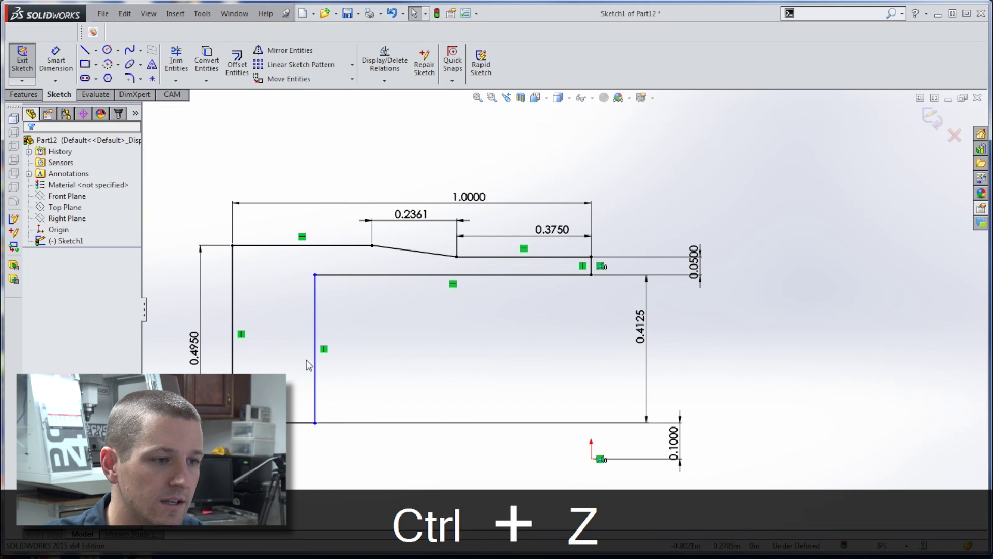
Set the wall thickness between the inner and outer left lines to 0.2.
{"action": "left_click", "coordinate": [314, 362]}
{"action": "key", "text": "s"}
{"action": "left_click", "coordinate": [307, 383]}
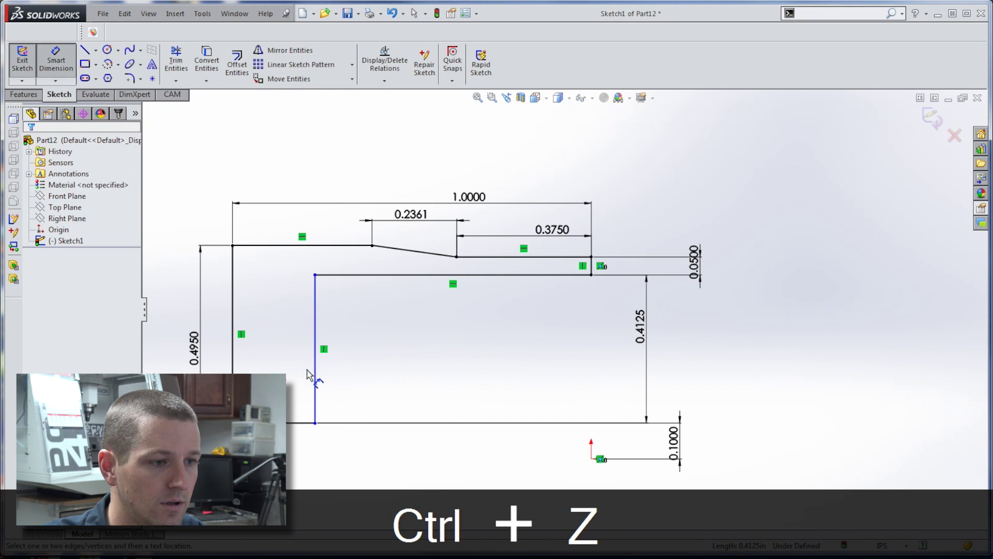
{"action": "left_click", "coordinate": [316, 373]}
{"action": "left_click", "coordinate": [233, 363]}
{"action": "left_click", "coordinate": [279, 370]}
{"action": "key", "text": "Delete"}
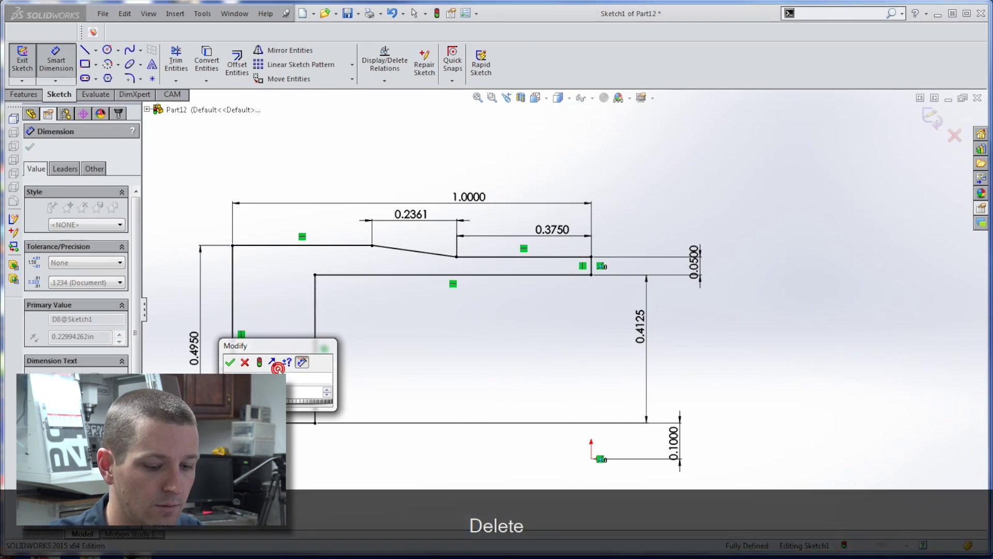
{"action": "type", "text": ".2"}
{"action": "key", "text": "Return"}
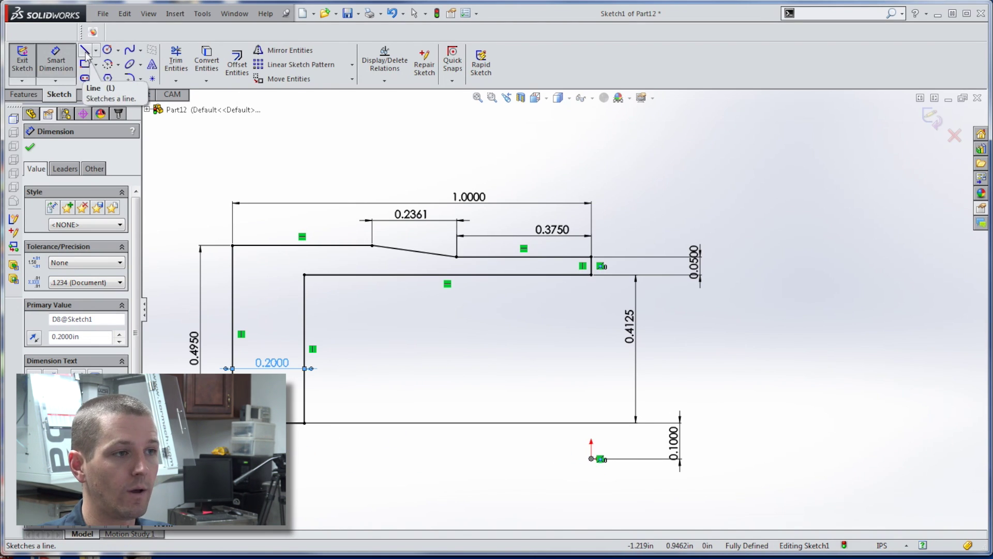
Draw a 0.4544-long horizontal line leftward from the origin and make it construction geometry.
{"action": "left_click", "coordinate": [591, 459]}
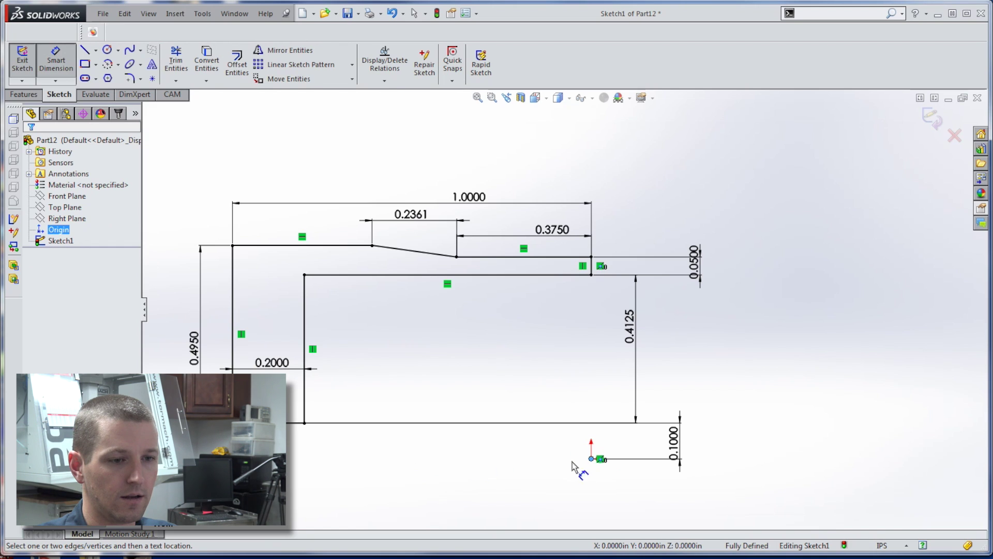
{"action": "left_click", "coordinate": [84, 50]}
{"action": "left_click", "coordinate": [593, 459]}
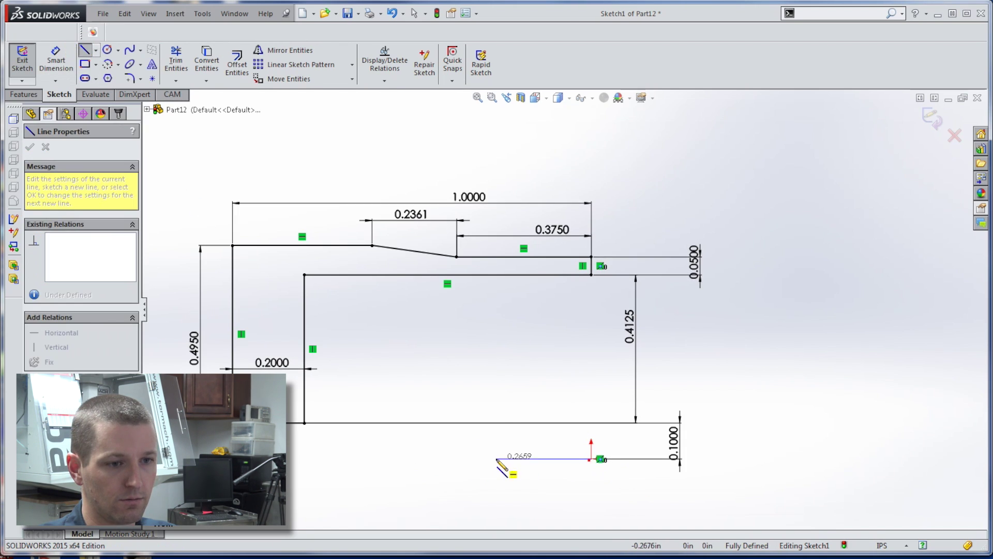
{"action": "left_click", "coordinate": [428, 458]}
{"action": "key", "text": "s"}
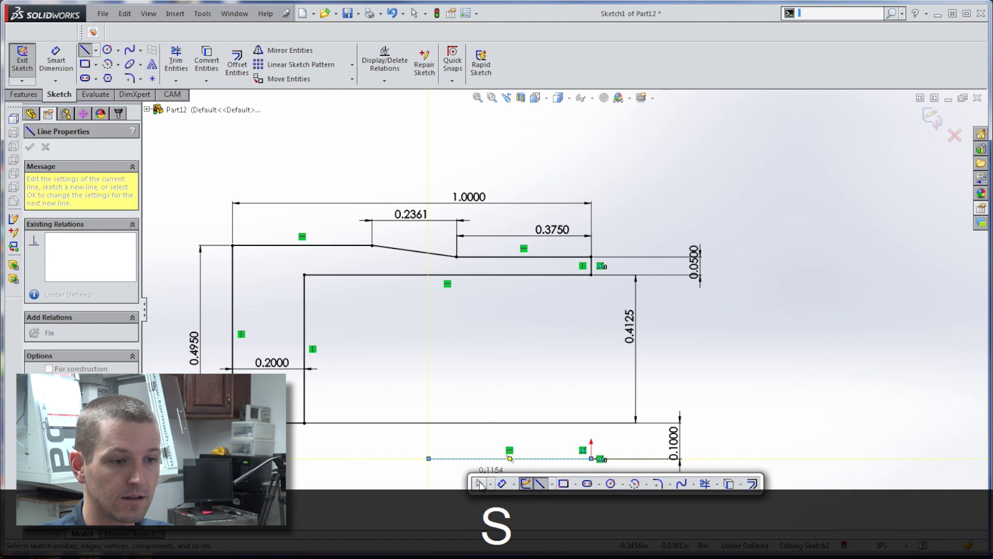
{"action": "left_click", "coordinate": [481, 483]}
{"action": "left_click", "coordinate": [469, 458]}
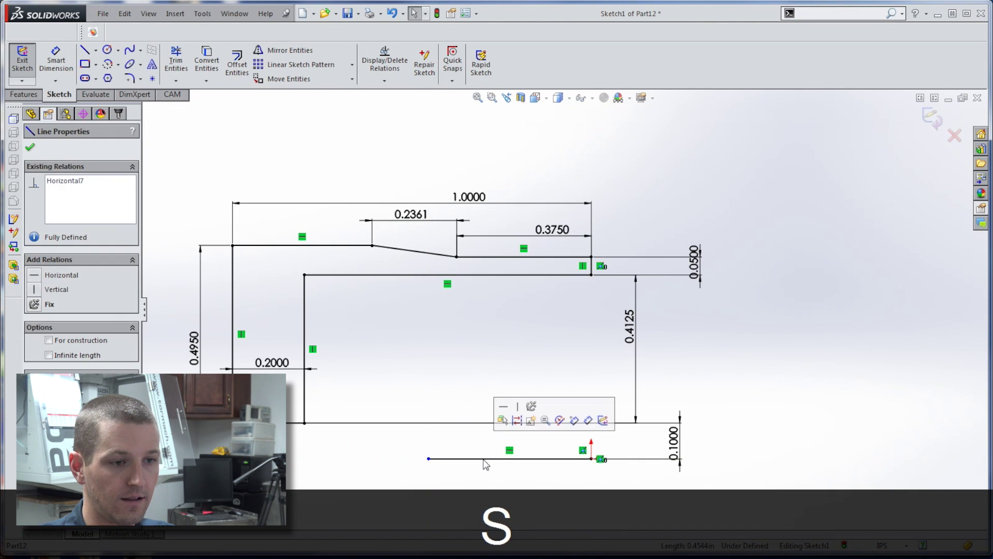
{"action": "left_click", "coordinate": [49, 340]}
{"action": "scroll", "coordinate": [417, 277], "scroll_direction": "up", "scroll_amount": 3}
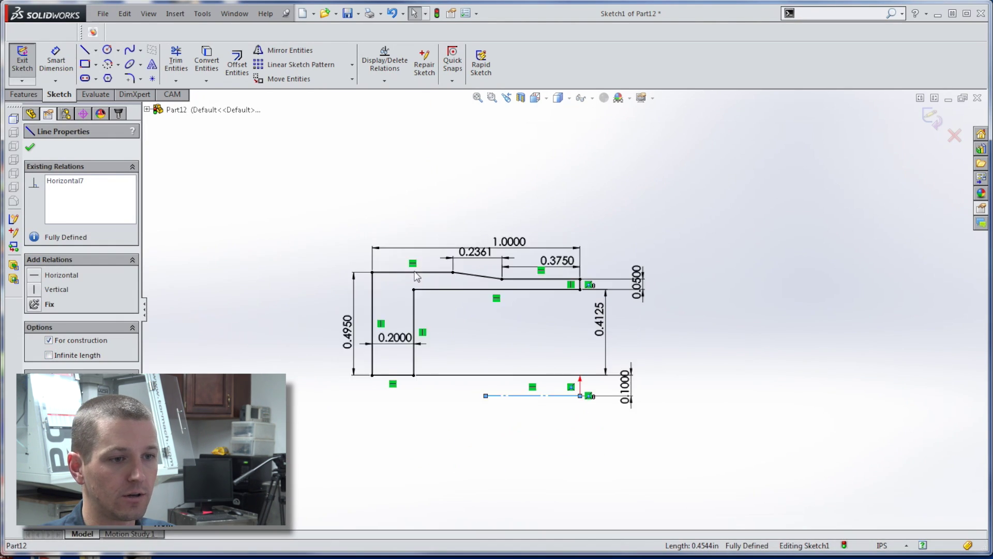
{"action": "scroll", "coordinate": [417, 277], "scroll_direction": "up", "scroll_amount": 2}
{"action": "middle_click_drag", "start_coordinate": [417, 276], "coordinate": [310, 233]}
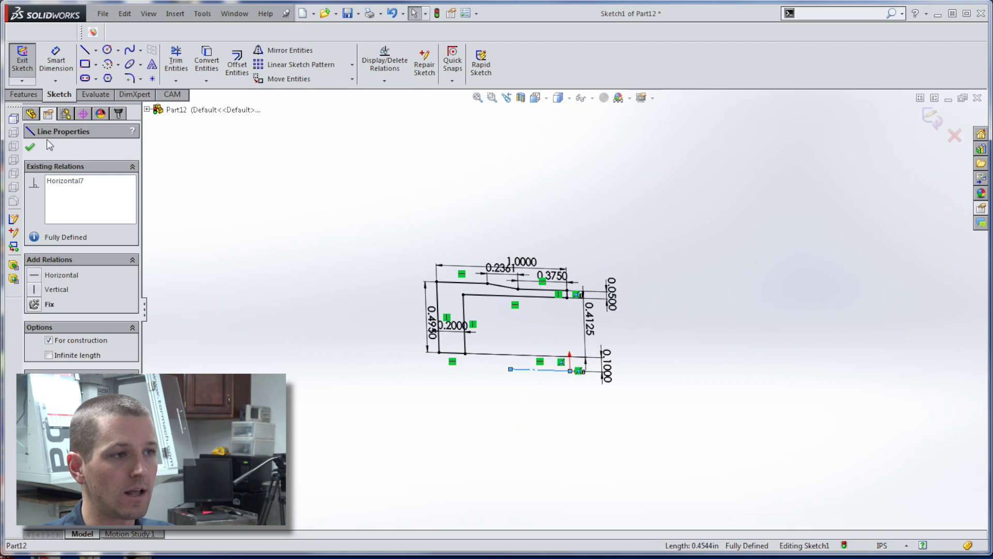
{"action": "left_click", "coordinate": [20, 95]}
Revolve the profile 360° about the construction line to create Revolve1.
{"action": "left_click", "coordinate": [52, 94]}
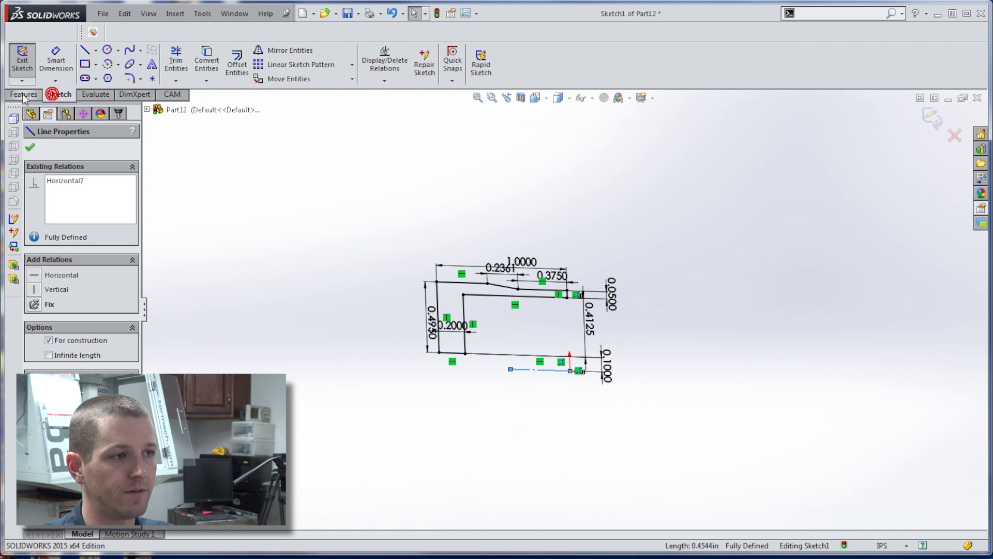
{"action": "left_click", "coordinate": [23, 95]}
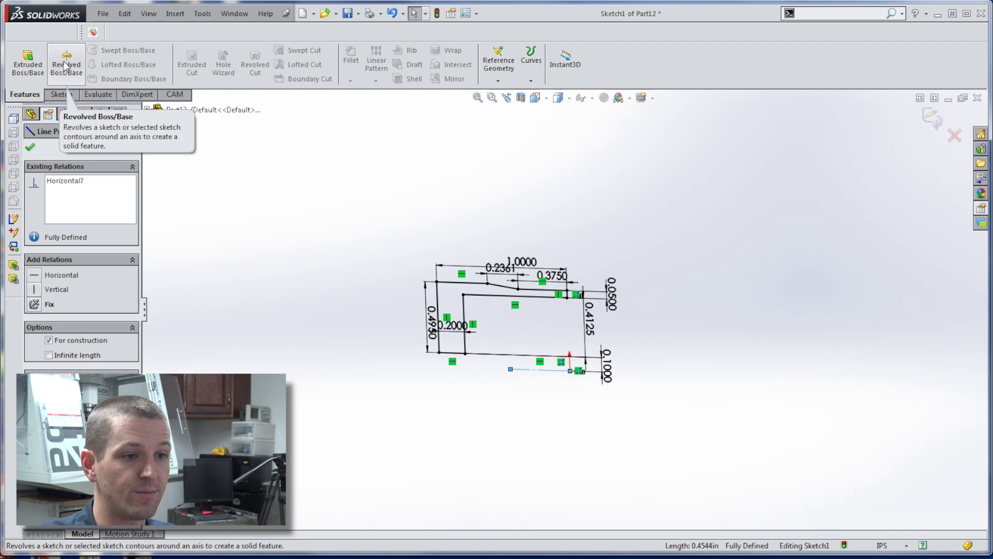
{"action": "left_click", "coordinate": [66, 65]}
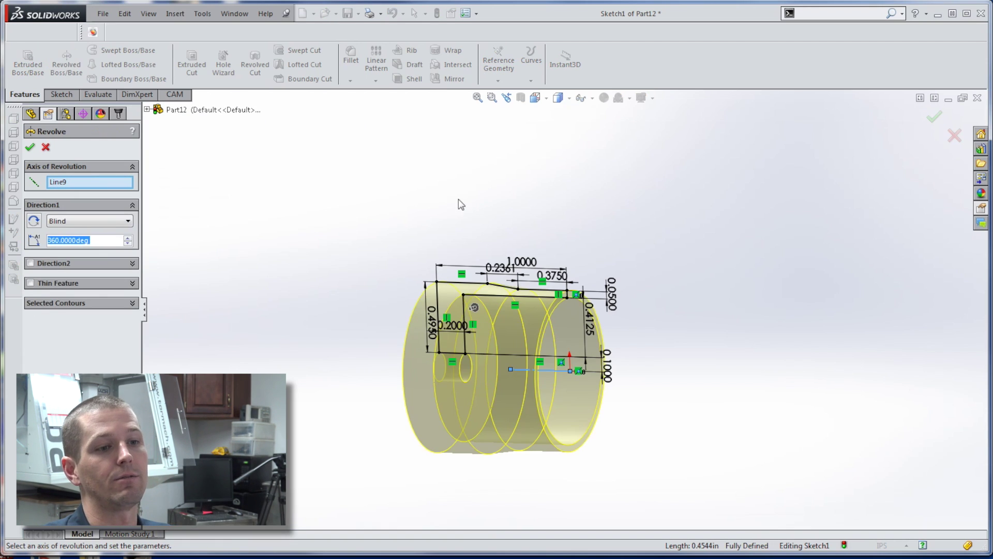
{"action": "left_click", "coordinate": [30, 148]}
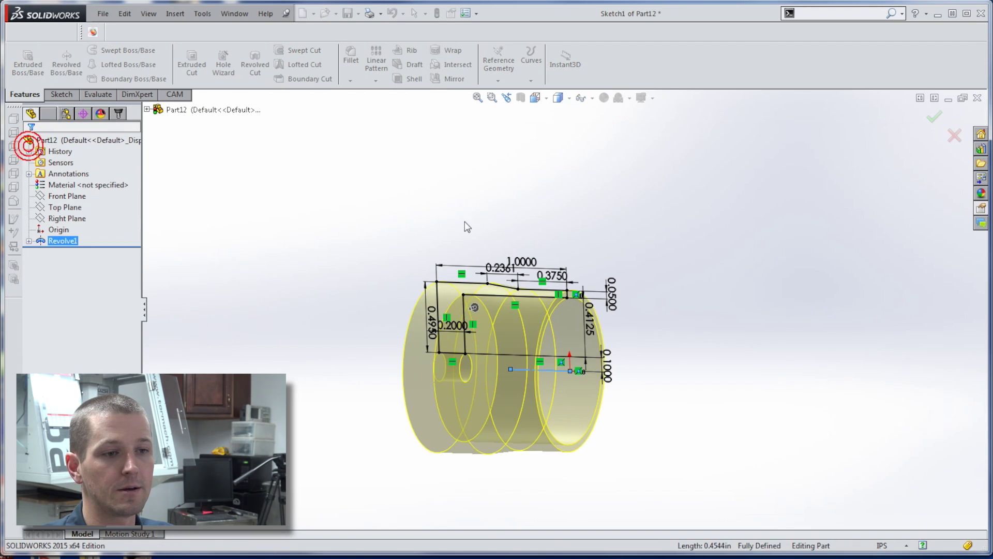
Orbit the part and check the diameters of the small hole and outer edge.
{"action": "middle_click_drag", "start_coordinate": [459, 228], "coordinate": [381, 208]}
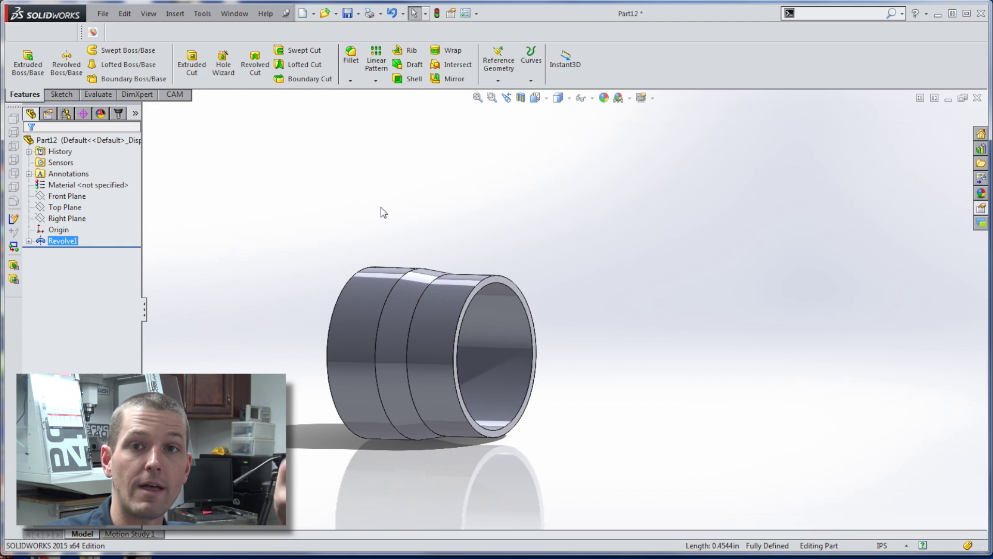
{"action": "scroll", "coordinate": [504, 363], "scroll_direction": "down", "scroll_amount": 4}
{"action": "middle_click_drag", "start_coordinate": [504, 362], "coordinate": [460, 360]}
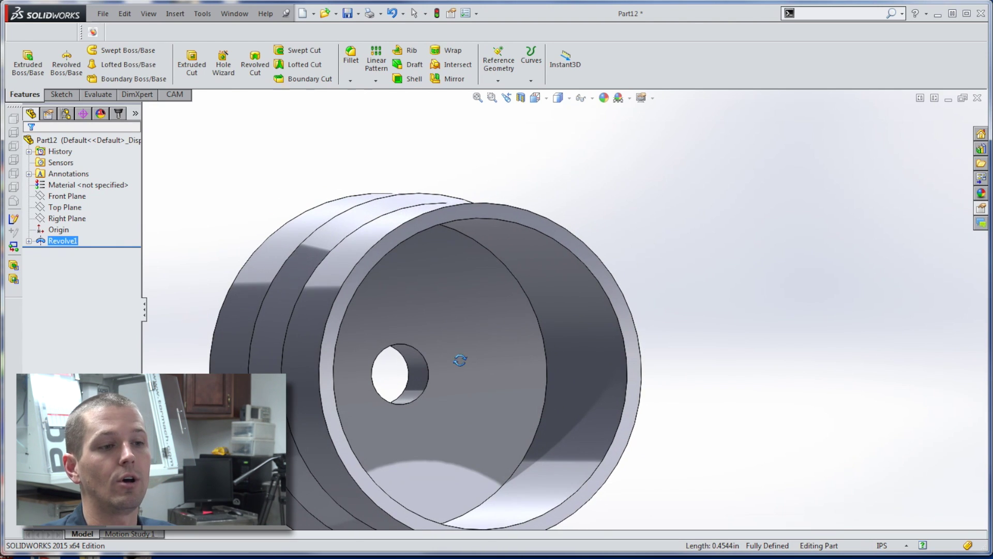
{"action": "left_click", "coordinate": [429, 380]}
{"action": "scroll", "coordinate": [503, 370], "scroll_direction": "up", "scroll_amount": 2}
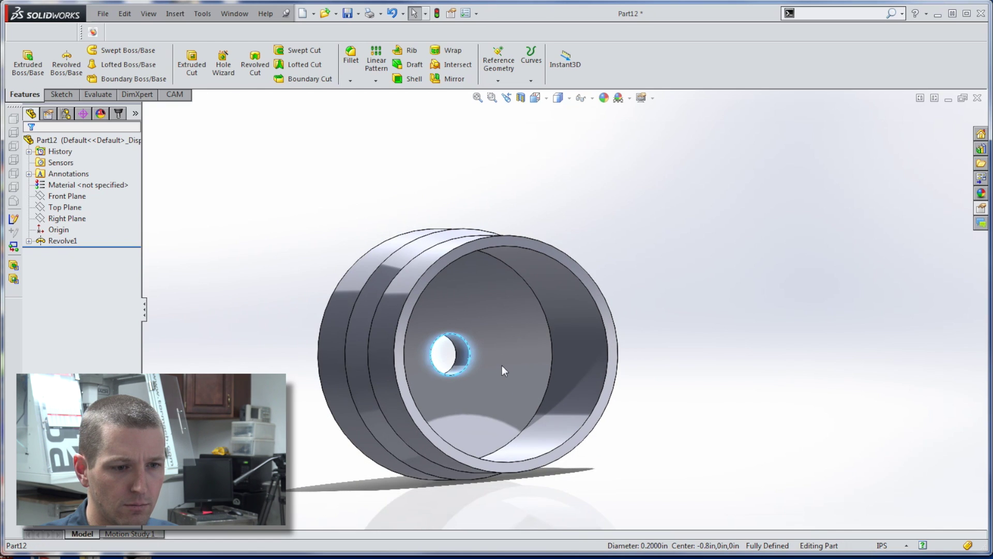
{"action": "left_click", "coordinate": [319, 337]}
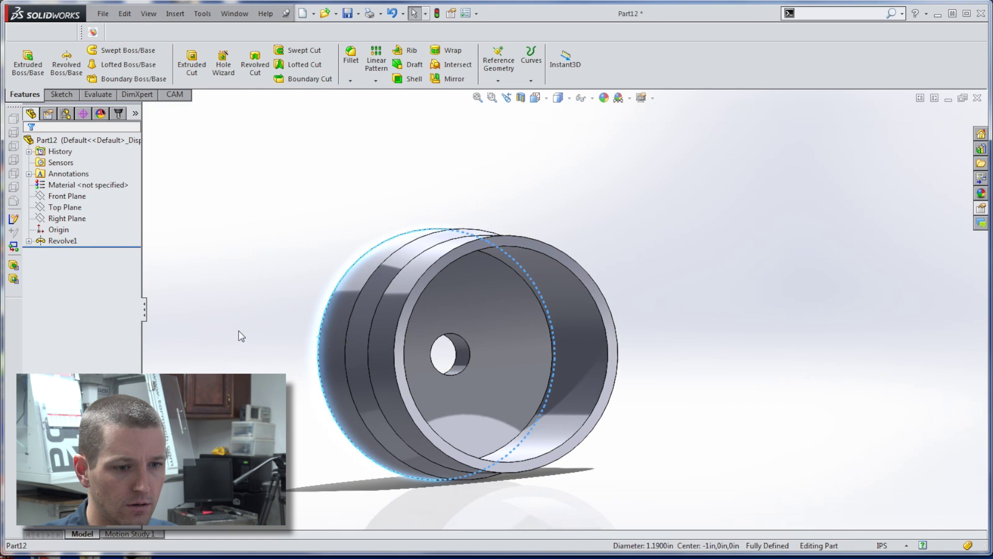
{"action": "left_click", "coordinate": [34, 252]}
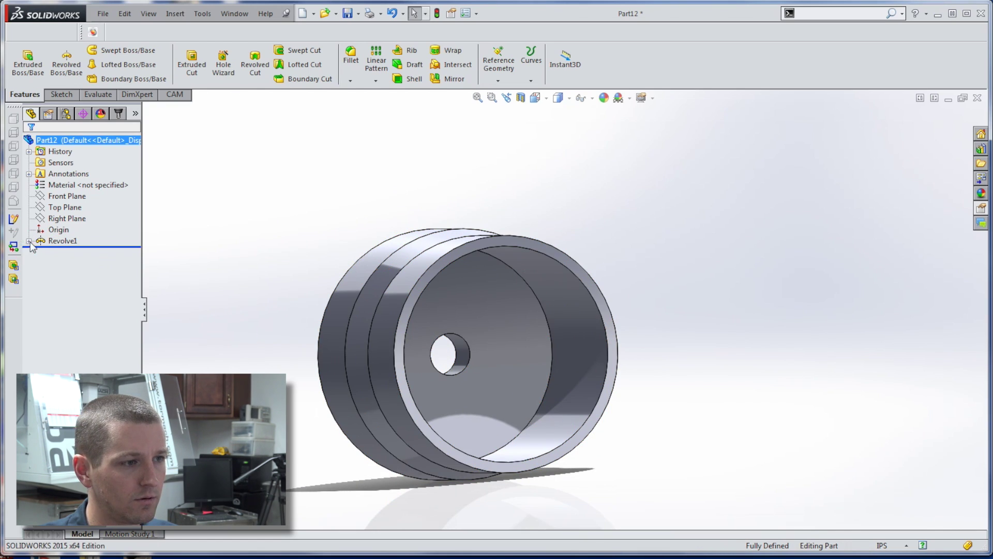
Edit Sketch1 and delete its 0.4950 and 0.4125 dimensions.
{"action": "right_click", "coordinate": [59, 242]}
{"action": "left_click", "coordinate": [81, 215]}
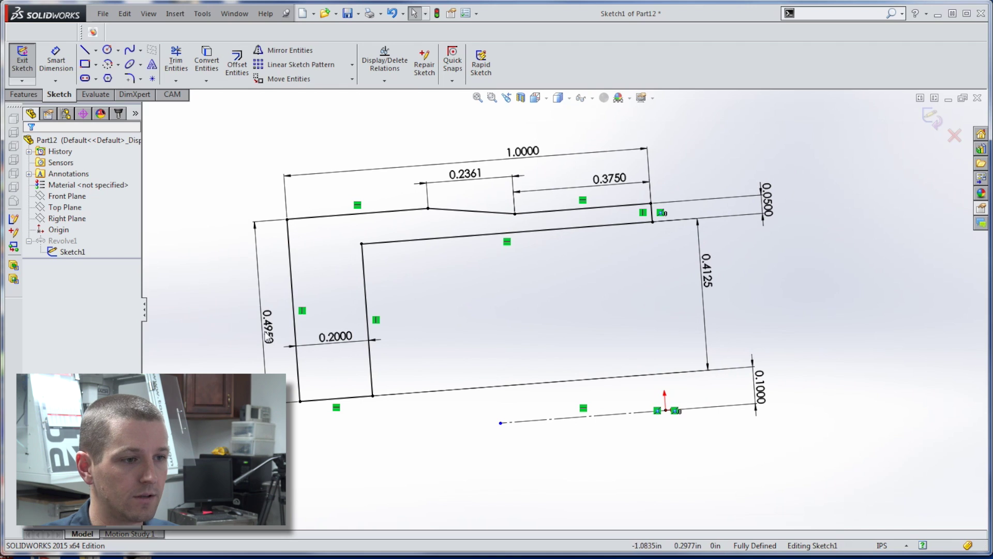
{"action": "left_click", "coordinate": [267, 337]}
{"action": "key", "text": "Delete"}
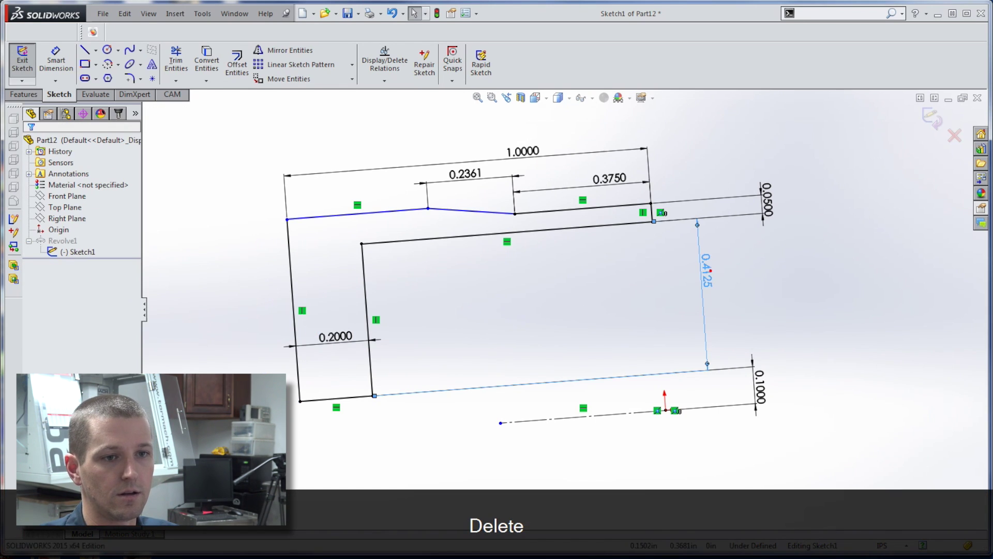
{"action": "left_click", "coordinate": [707, 270]}
{"action": "key", "text": "Delete"}
Re-dimension from the centerline: 0.4125 (.825/2) bore radius and 0.4950 outer radius.
{"action": "key", "text": "s"}
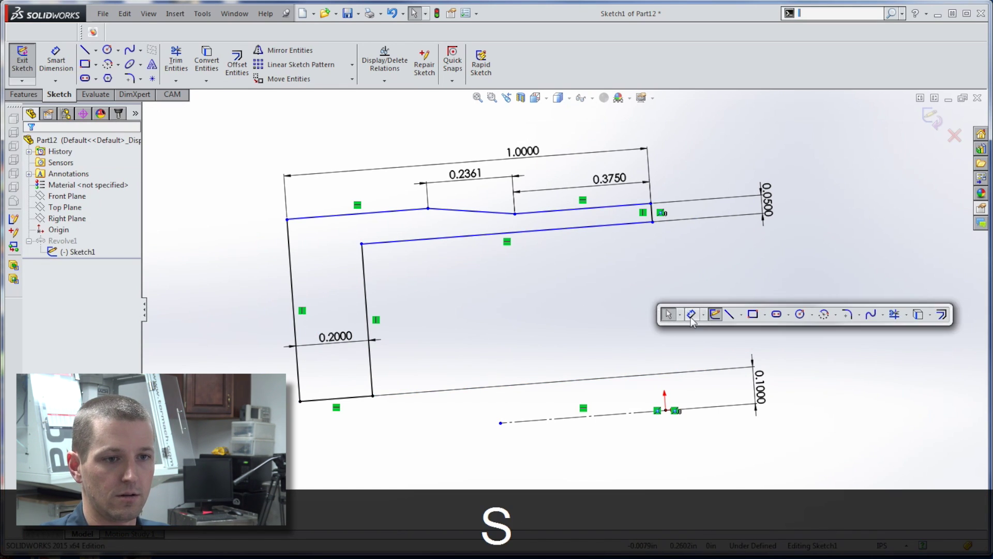
{"action": "left_click", "coordinate": [690, 317]}
{"action": "left_click", "coordinate": [599, 416]}
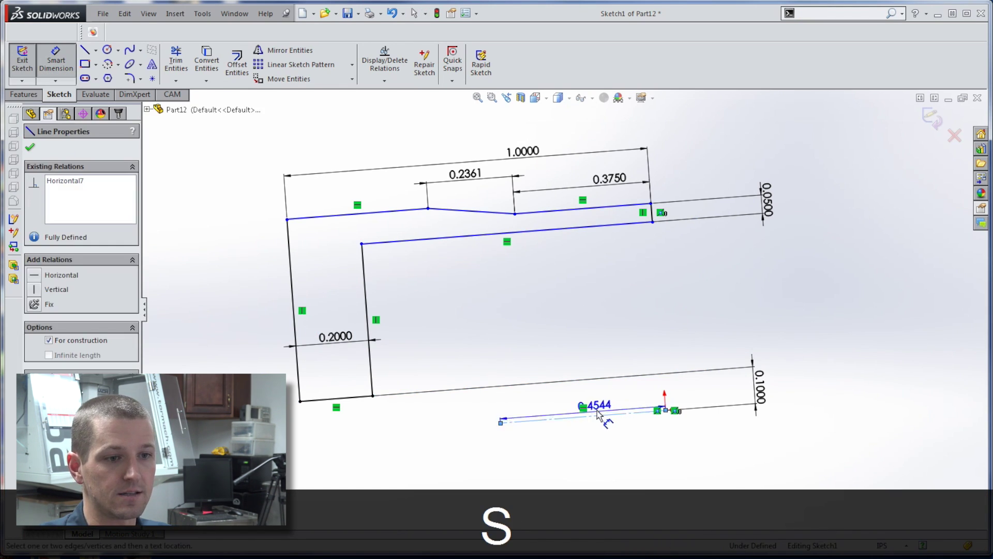
{"action": "left_click", "coordinate": [554, 229]}
{"action": "left_click", "coordinate": [558, 286]}
{"action": "key", "text": "Delete"}
{"action": "type", "text": "."}
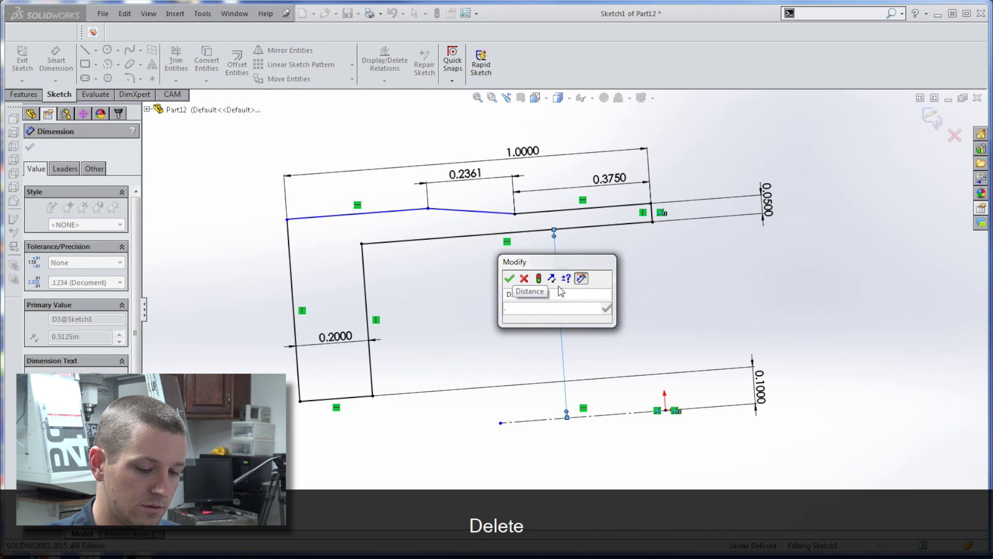
{"action": "type", "text": "825/2"}
{"action": "key", "text": "Return"}
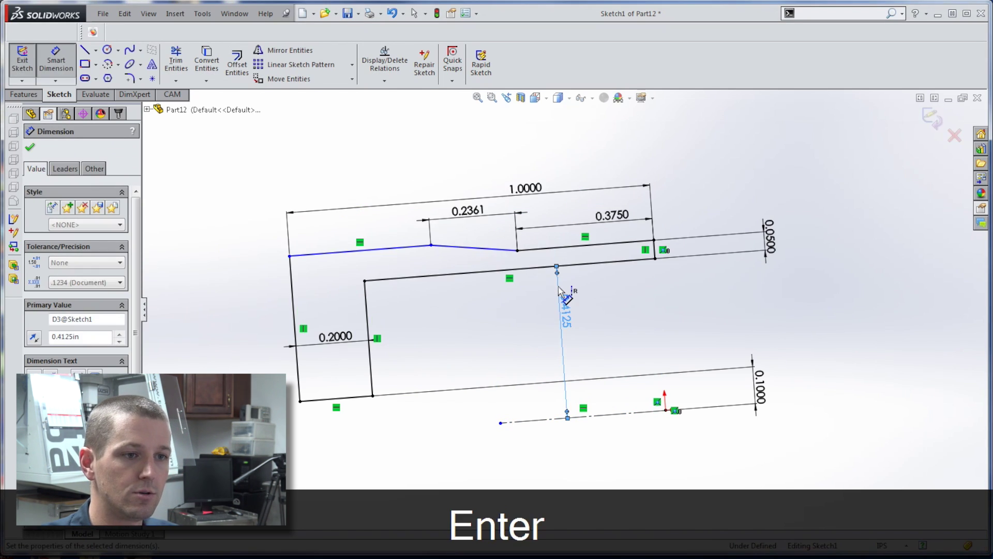
{"action": "left_click", "coordinate": [543, 420]}
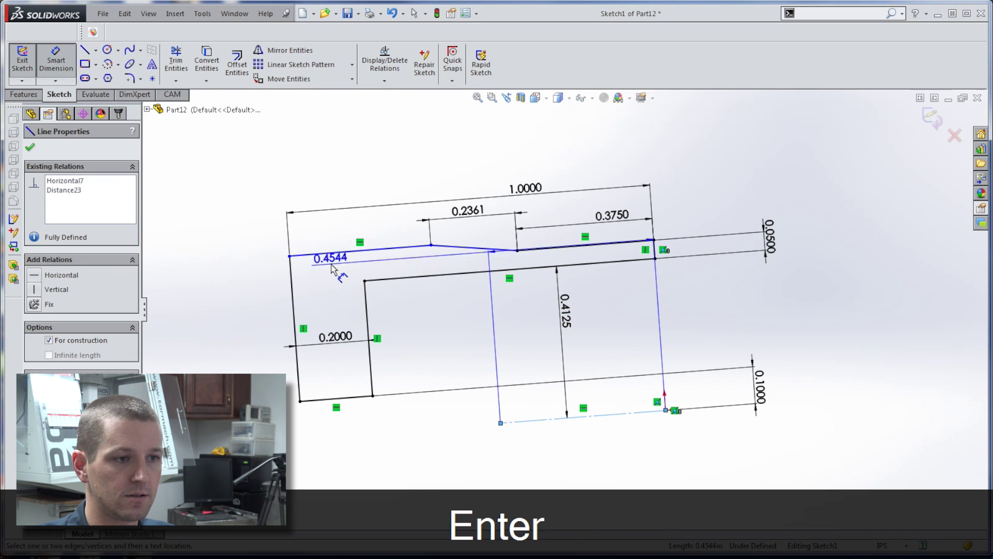
{"action": "left_click", "coordinate": [328, 253]}
{"action": "left_click", "coordinate": [247, 331]}
{"action": "key", "text": "Return"}
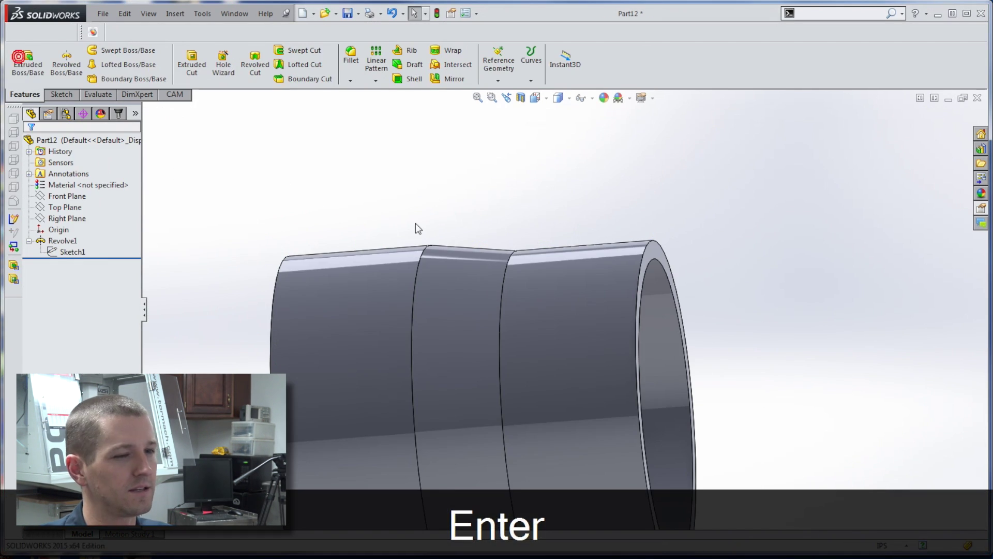
Orbit and zoom around the stepped tube to view its open end and capped, small-hole end.
{"action": "mouse_move", "coordinate": [414, 226]}
{"action": "middle_mouse_down"}
{"action": "mouse_move", "coordinate": [328, 231]}
{"action": "mouse_move", "coordinate": [384, 298]}
{"action": "middle_mouse_up"}
{"action": "scroll", "coordinate": [523, 333], "scroll_direction": "up", "scroll_amount": 3}
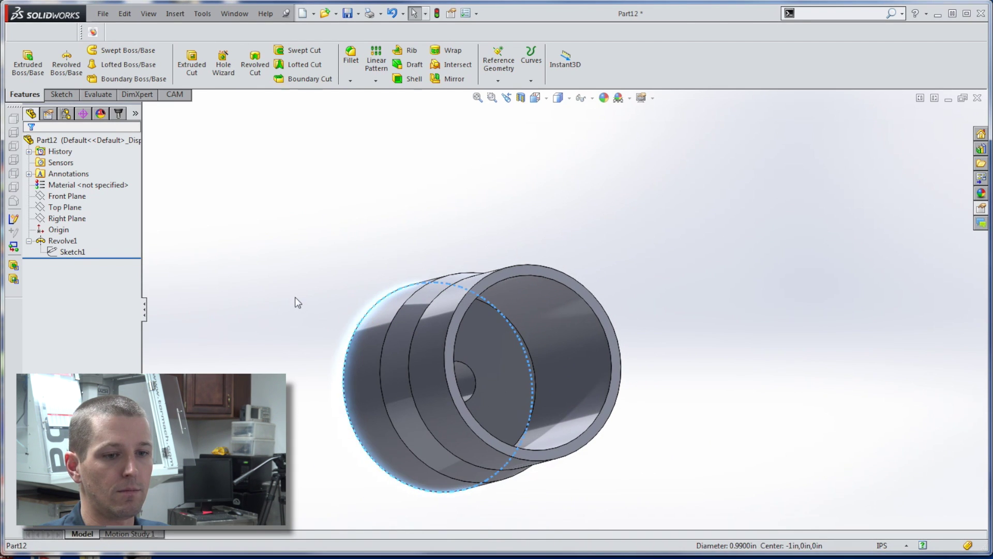
{"action": "middle_click_drag", "start_coordinate": [295, 297], "coordinate": [397, 215]}
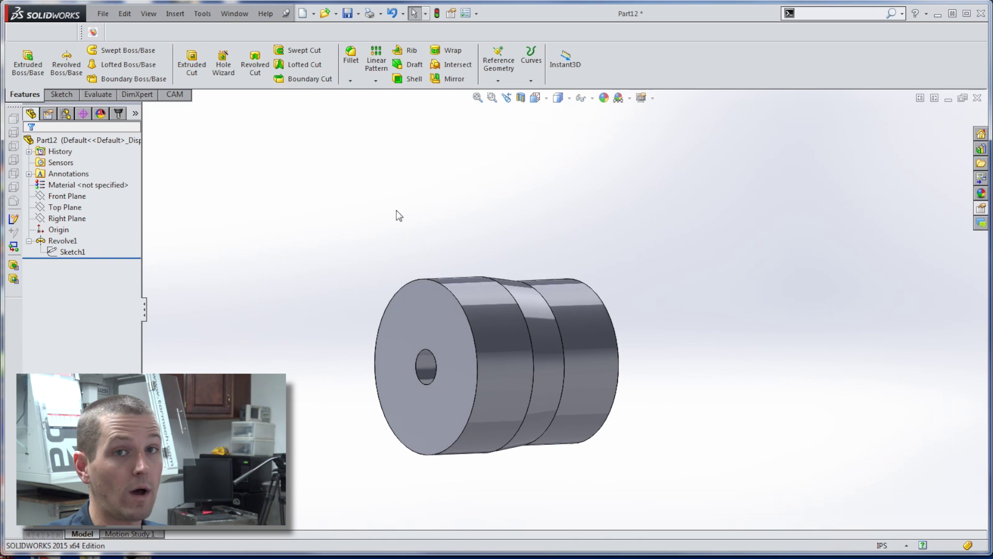
{"action": "left_click", "coordinate": [62, 94]}
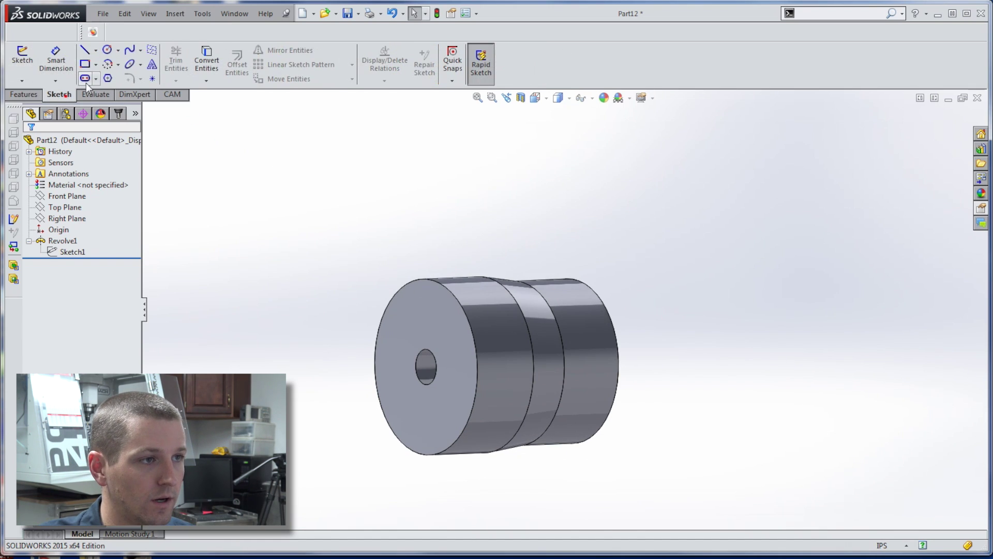
Start a sketch on the part's end face and draw a circle centred on the origin.
{"action": "left_click", "coordinate": [107, 50]}
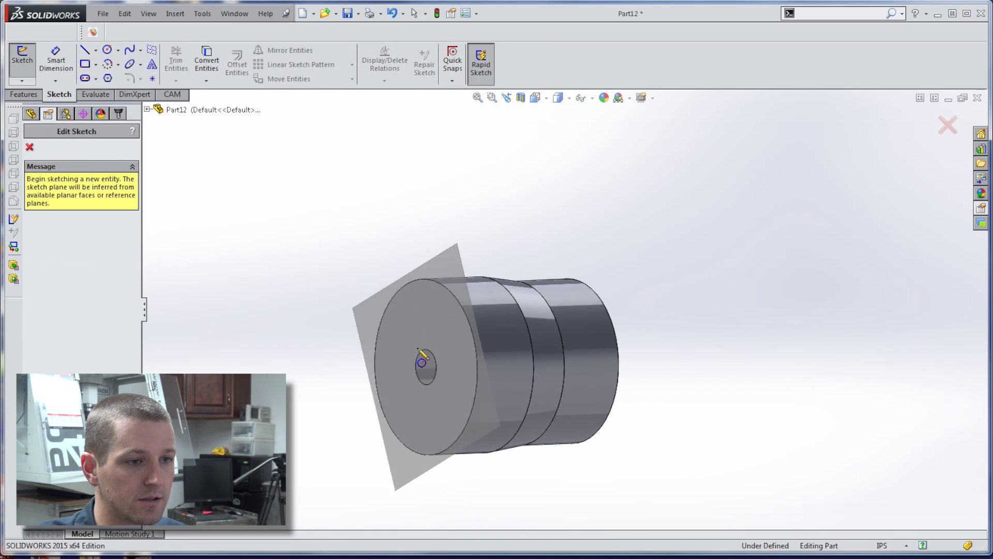
{"action": "left_click", "coordinate": [440, 367]}
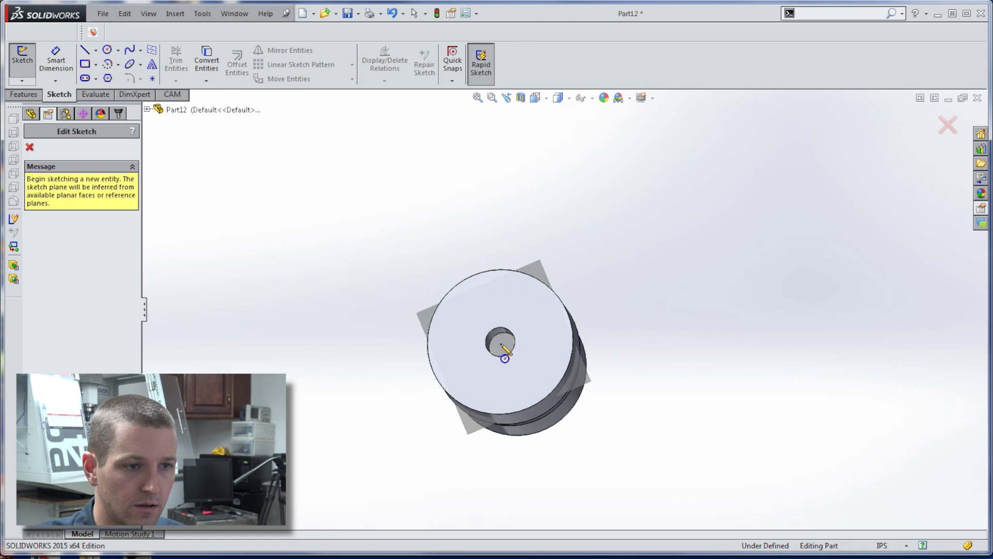
{"action": "key", "text": "space"}
{"action": "left_click", "coordinate": [468, 304]}
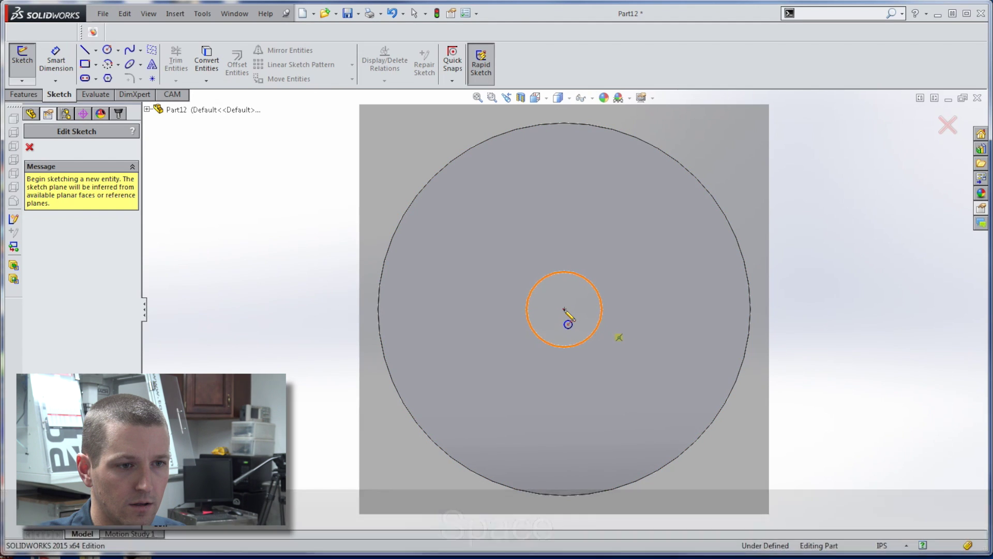
{"action": "scroll", "coordinate": [569, 320], "scroll_direction": "down", "scroll_amount": 1}
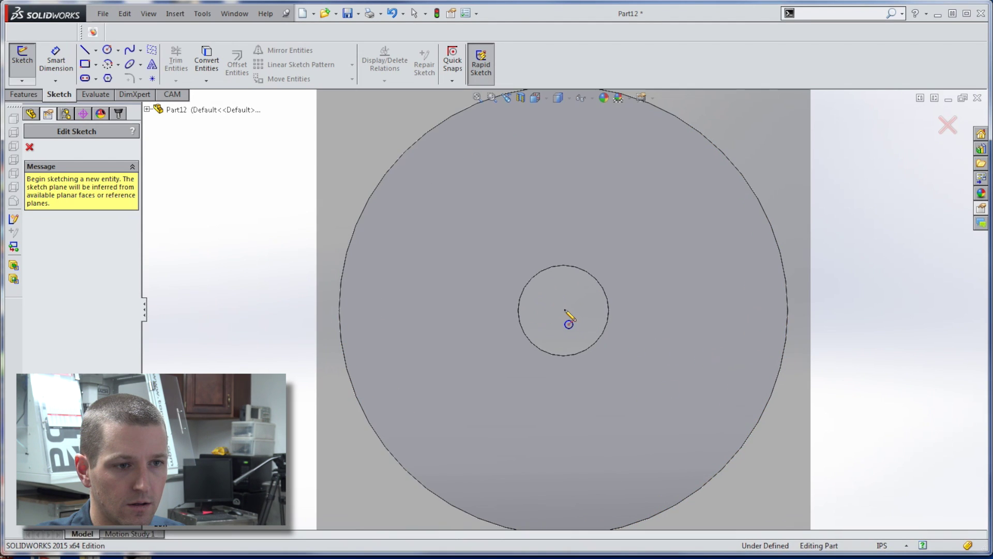
{"action": "left_click", "coordinate": [638, 322]}
{"action": "key", "text": "Escape"}
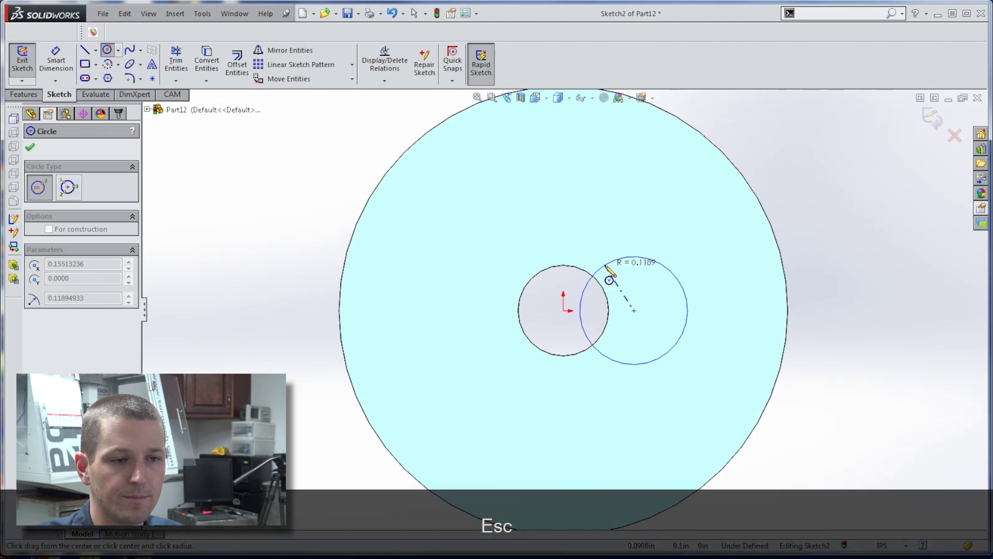
{"action": "key", "text": "s"}
{"action": "left_click", "coordinate": [762, 295]}
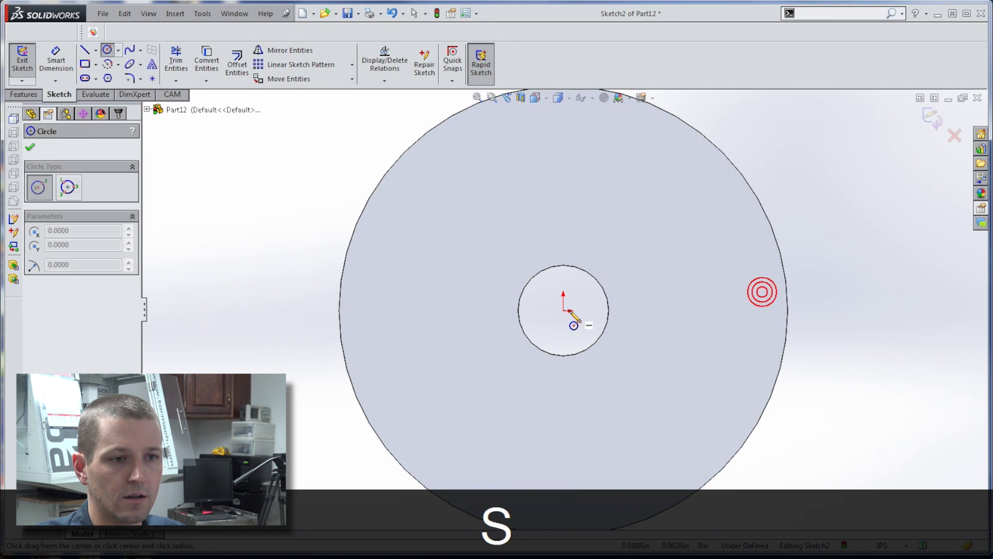
{"action": "left_click", "coordinate": [563, 310]}
{"action": "left_click", "coordinate": [844, 423]}
Dimension the circle's diameter to 1.
{"action": "key", "text": "s"}
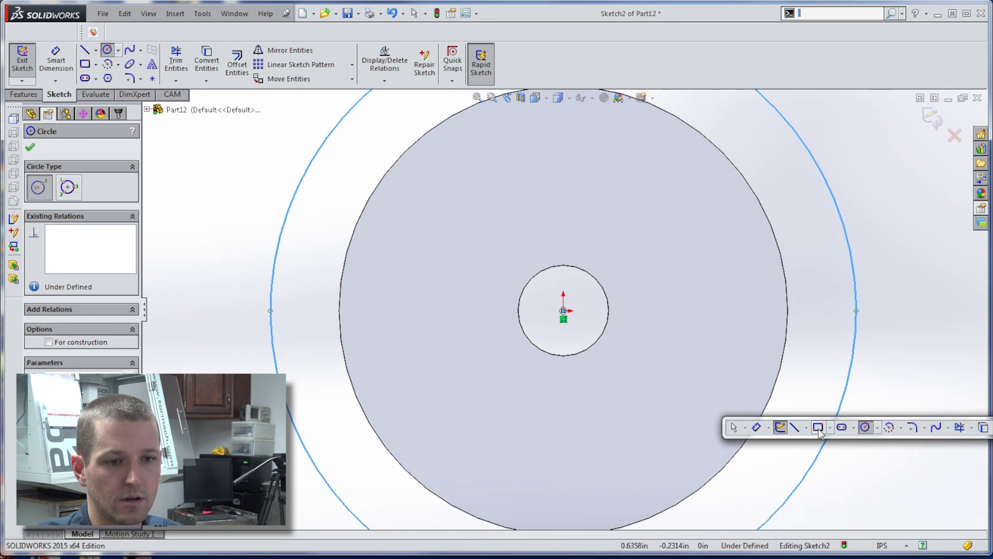
{"action": "left_click", "coordinate": [762, 429]}
{"action": "left_click", "coordinate": [839, 418]}
{"action": "left_click", "coordinate": [874, 410]}
{"action": "type", "text": "1"}
{"action": "key", "text": "Return"}
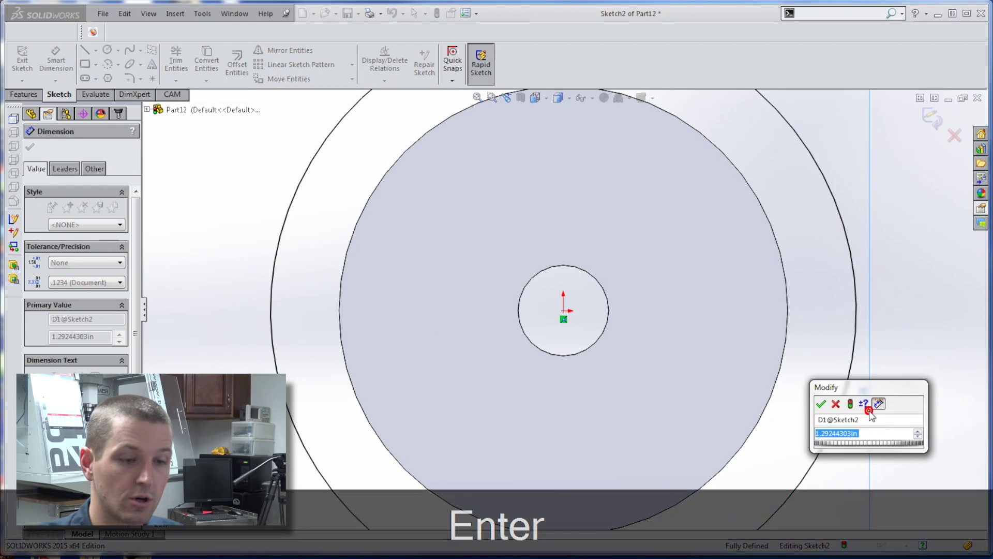
Convert the Ø1.0000 circle to construction geometry.
{"action": "middle_click_drag", "start_coordinate": [793, 321], "coordinate": [550, 252]}
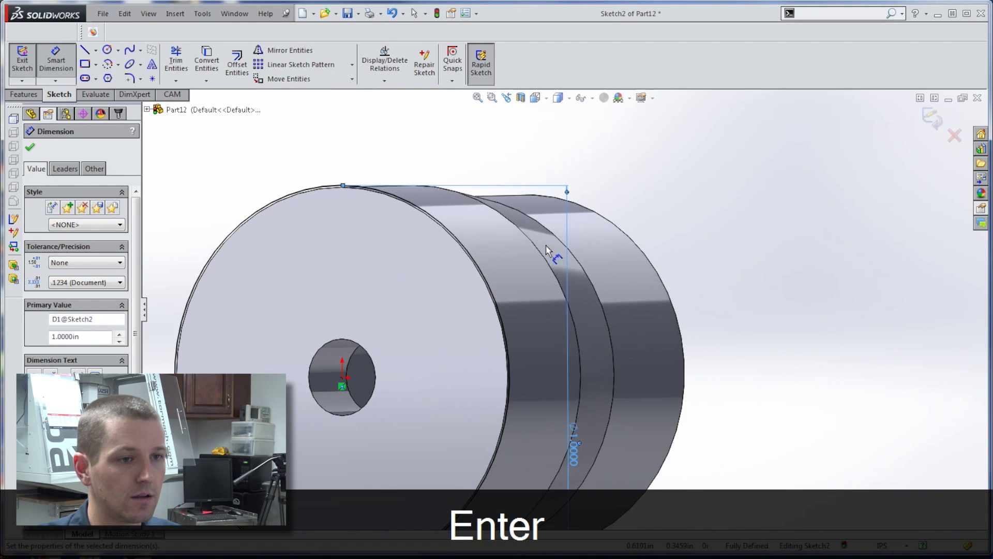
{"action": "scroll", "coordinate": [258, 215], "scroll_direction": "down", "scroll_amount": 3}
{"action": "key", "text": "s"}
{"action": "left_click", "coordinate": [300, 254]}
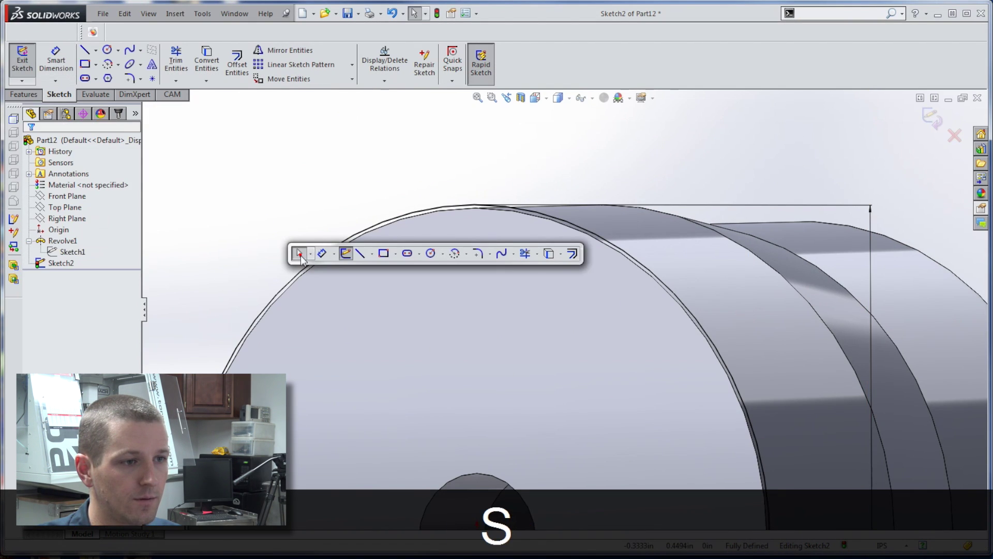
{"action": "left_click", "coordinate": [297, 271]}
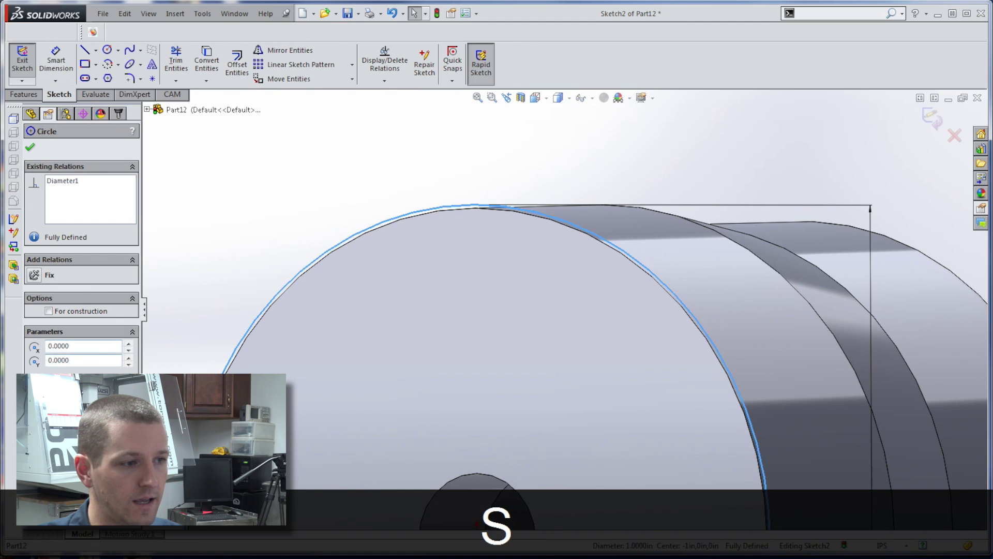
{"action": "left_click", "coordinate": [48, 311]}
{"action": "left_click", "coordinate": [30, 149]}
Exit the sketch to finish Sketch2.
{"action": "scroll", "coordinate": [239, 195], "scroll_direction": "up", "scroll_amount": 5}
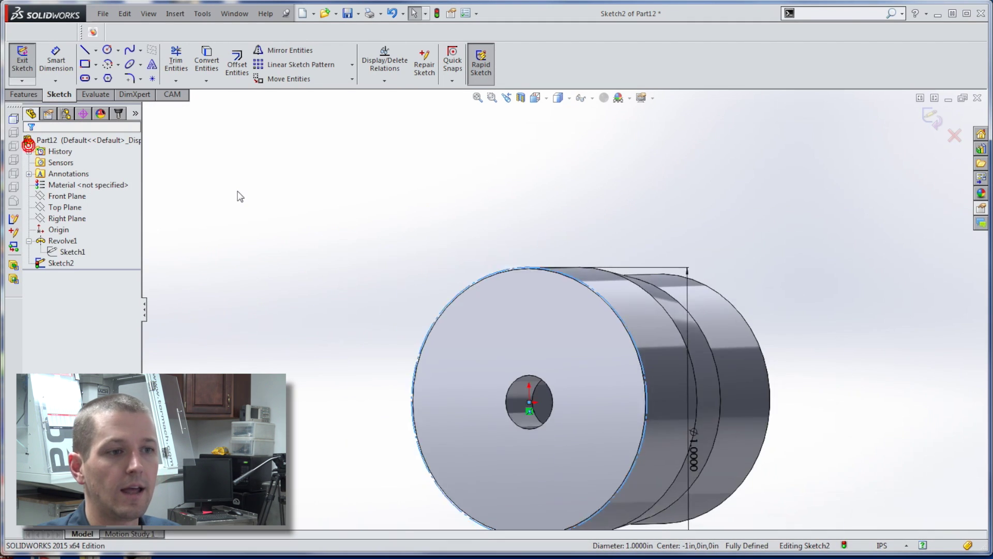
{"action": "middle_click_drag", "start_coordinate": [240, 195], "coordinate": [347, 236]}
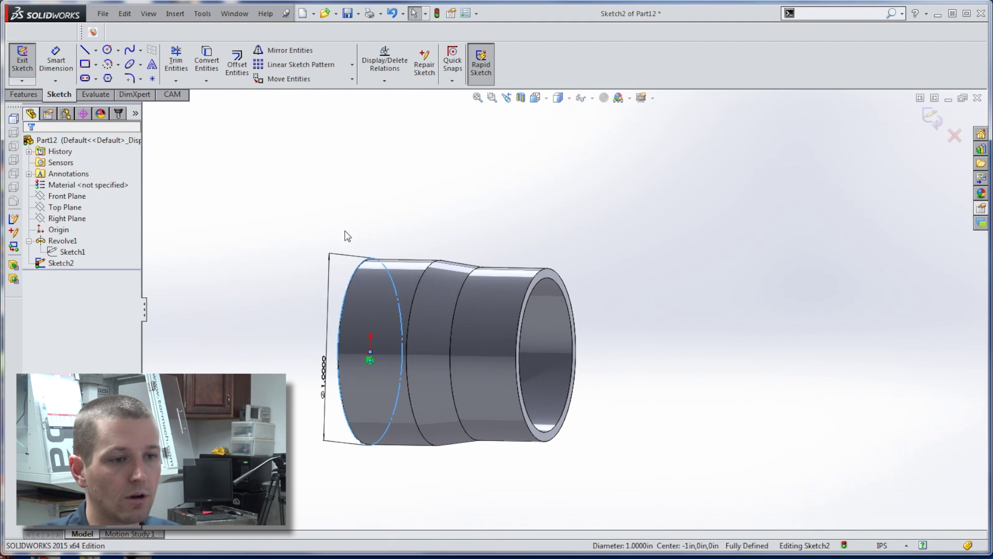
{"action": "left_click", "coordinate": [169, 14]}
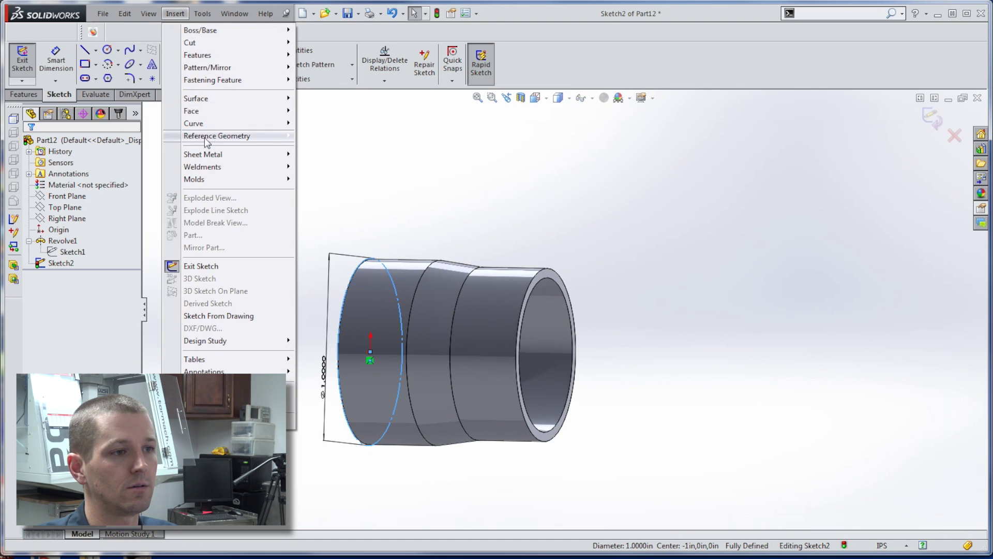
{"action": "mouse_move", "coordinate": [207, 137]}
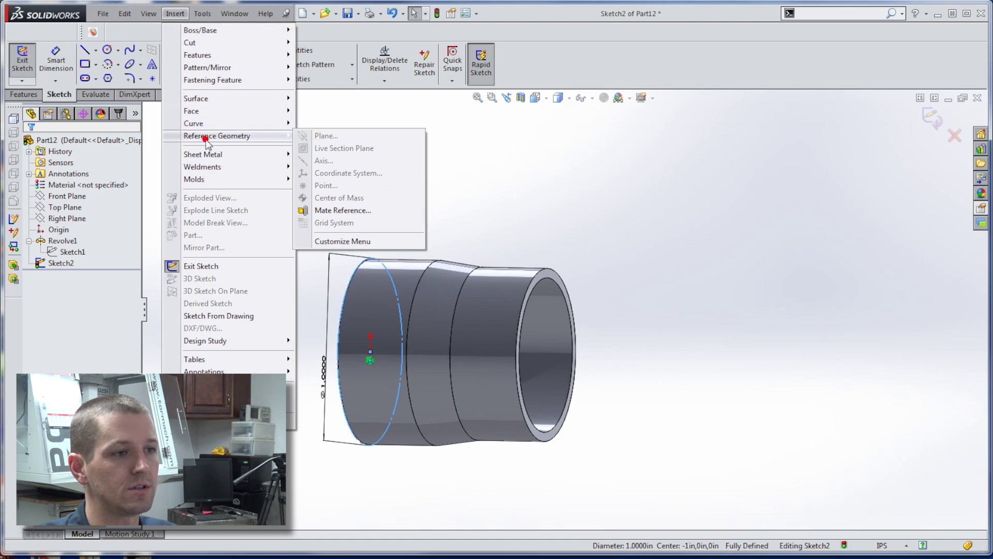
{"action": "left_click", "coordinate": [21, 61]}
{"action": "left_click", "coordinate": [21, 61]}
{"action": "left_click", "coordinate": [207, 13]}
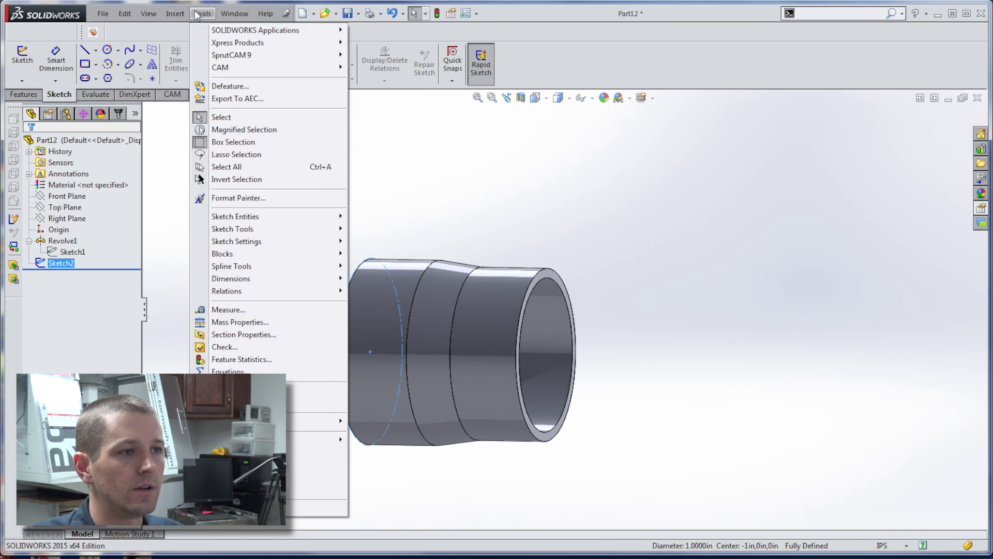
Place reference Point1 at the arc centre of the bore's inner edge on the open end.
{"action": "mouse_move", "coordinate": [175, 13]}
{"action": "mouse_move", "coordinate": [221, 139]}
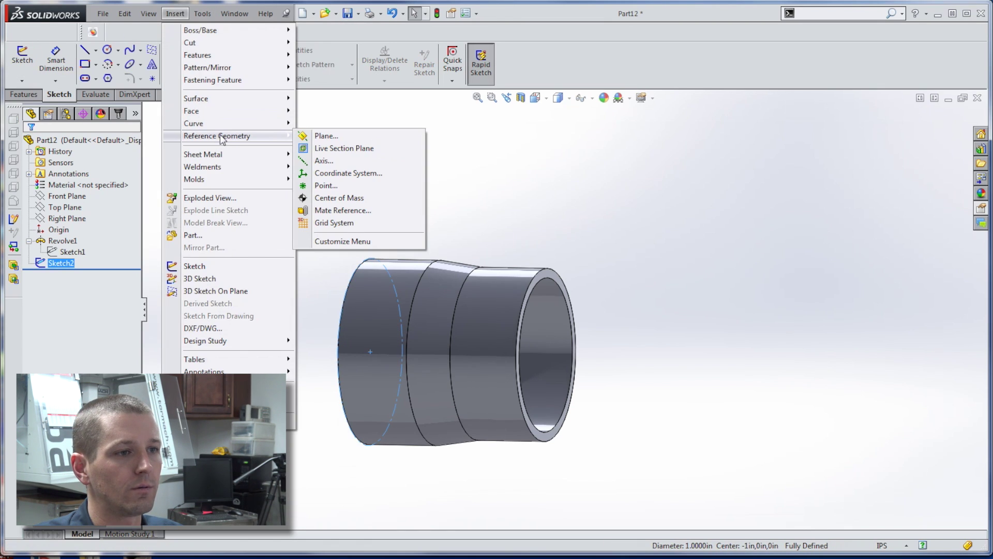
{"action": "left_click", "coordinate": [341, 186]}
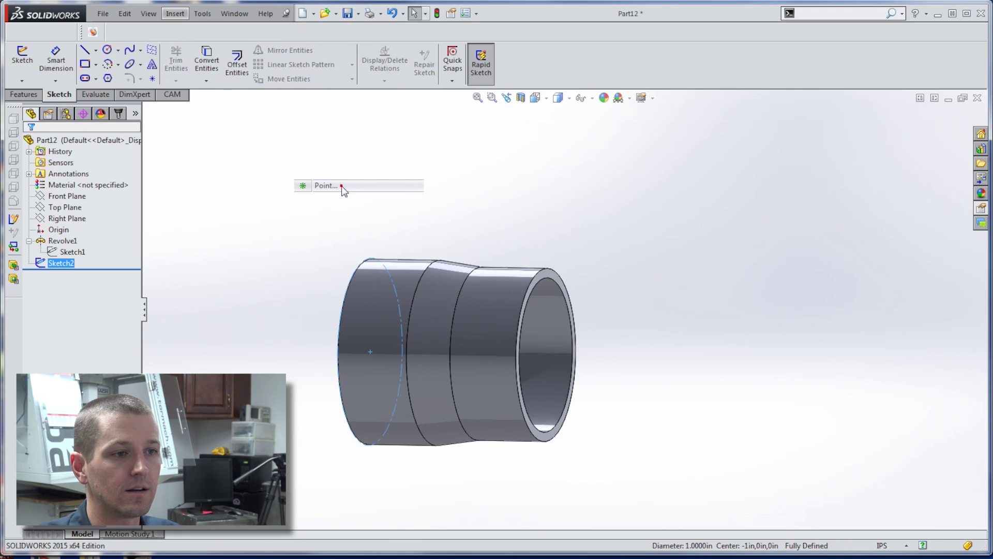
{"action": "scroll", "coordinate": [623, 297], "scroll_direction": "down", "scroll_amount": 3}
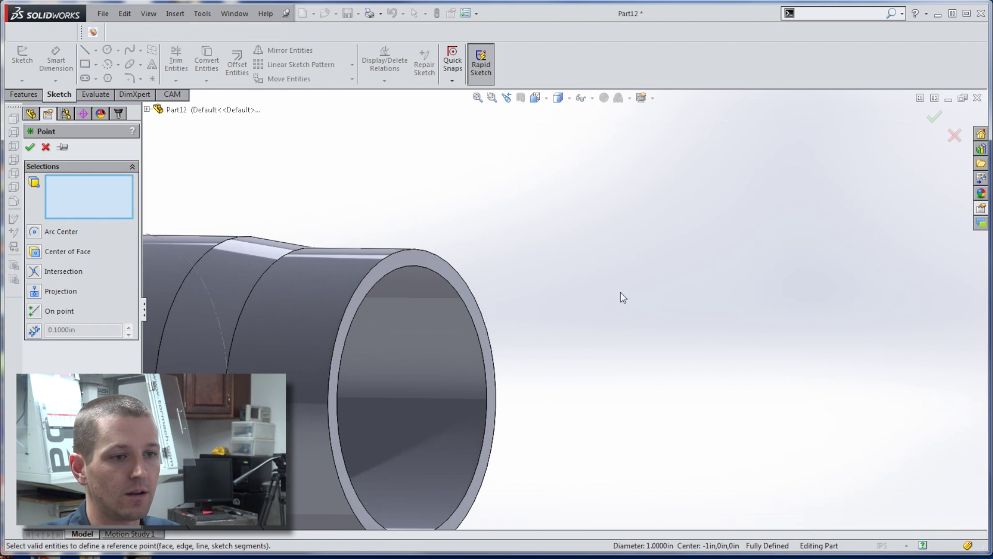
{"action": "left_click", "coordinate": [462, 297]}
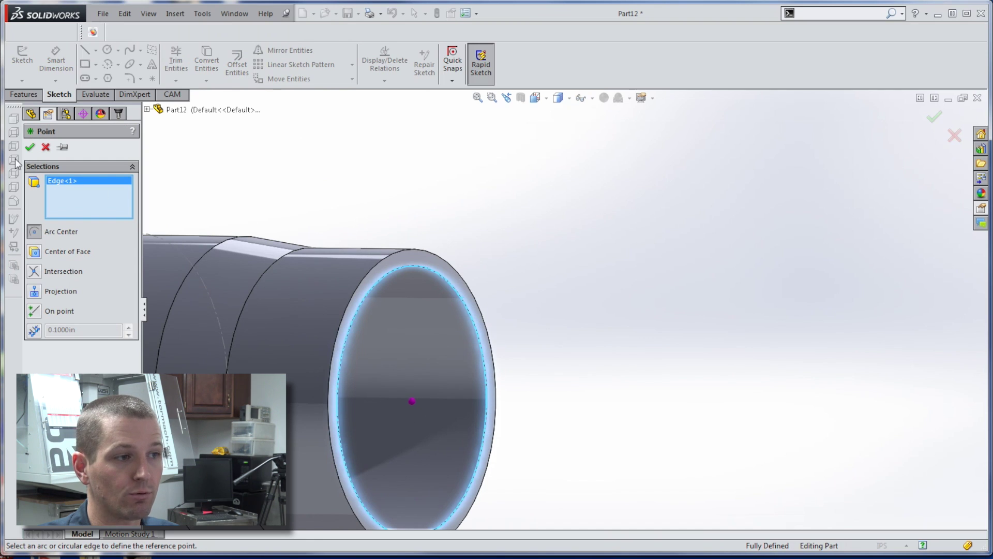
{"action": "left_click", "coordinate": [30, 148]}
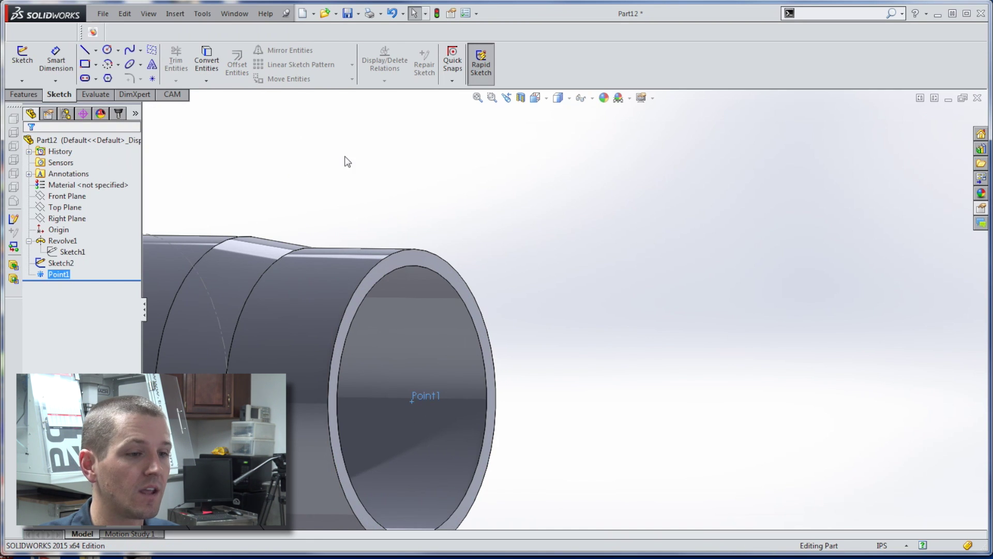
{"action": "scroll", "coordinate": [351, 171], "scroll_direction": "up", "scroll_amount": 2}
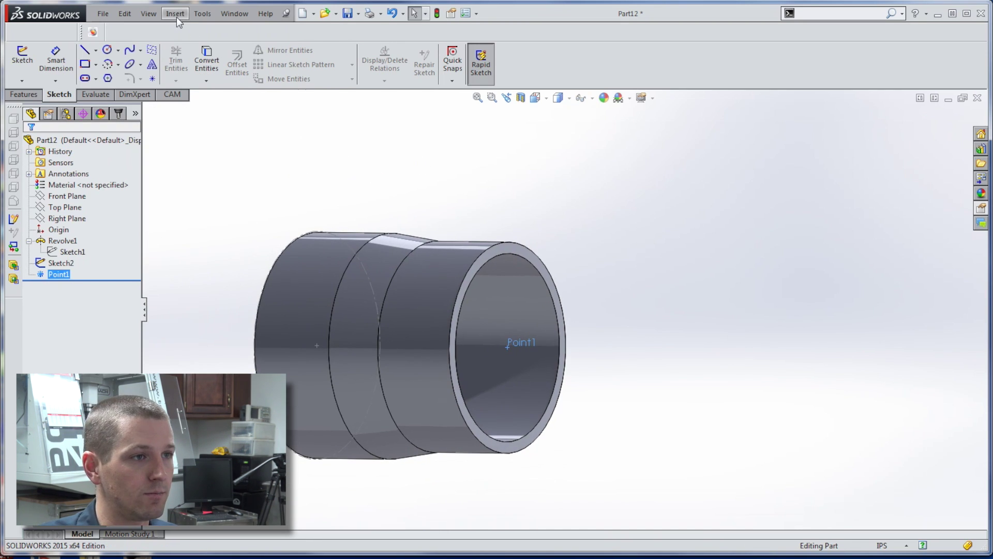
{"action": "left_click", "coordinate": [177, 17]}
Create Axis1 along the bore's inner cylindrical face.
{"action": "mouse_move", "coordinate": [229, 144]}
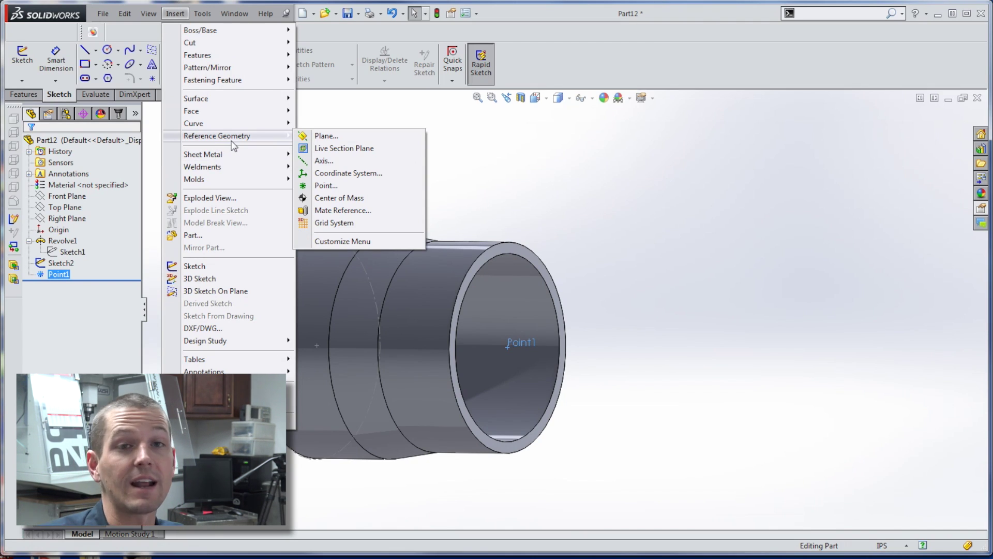
{"action": "left_click", "coordinate": [335, 161]}
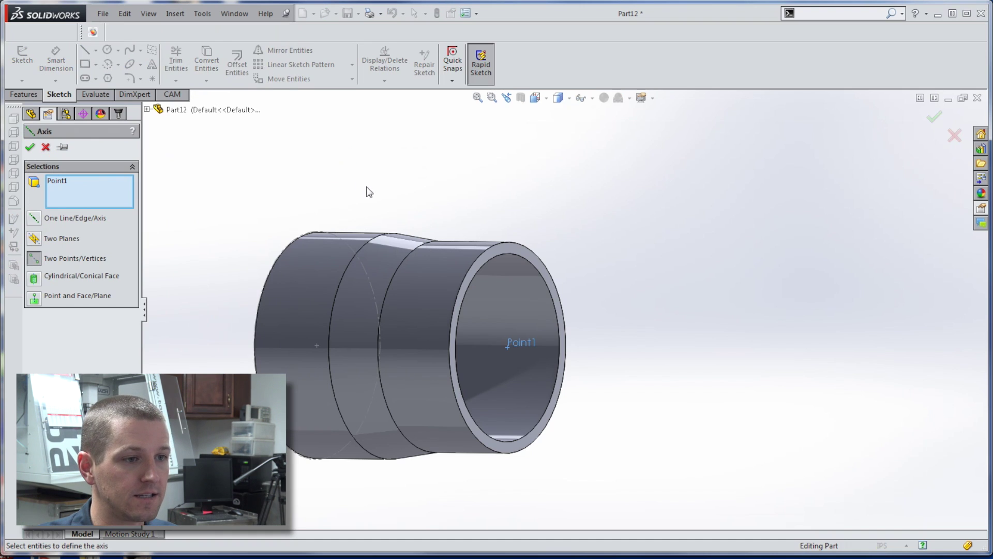
{"action": "middle_click_drag", "start_coordinate": [368, 190], "coordinate": [290, 176]}
{"action": "key", "text": "Delete"}
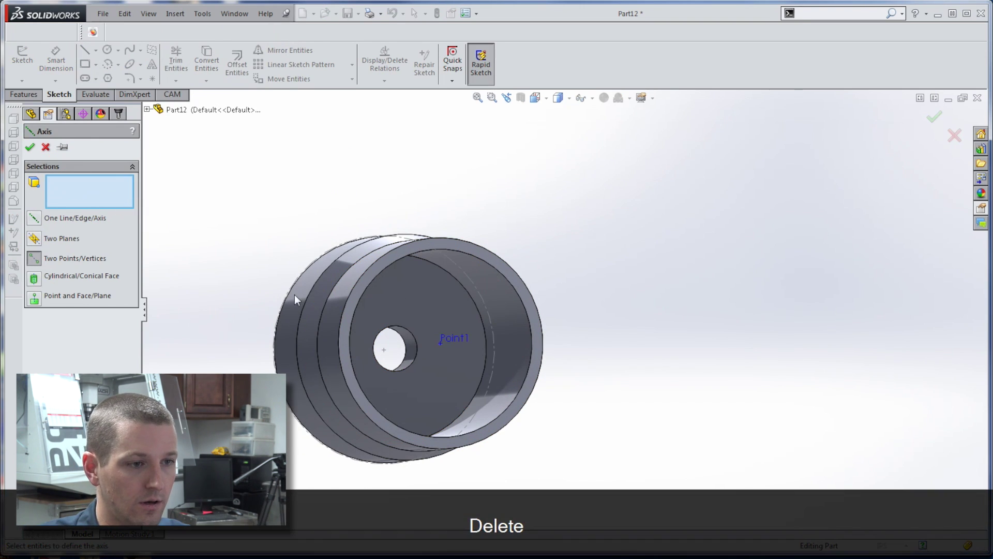
{"action": "left_click", "coordinate": [514, 298]}
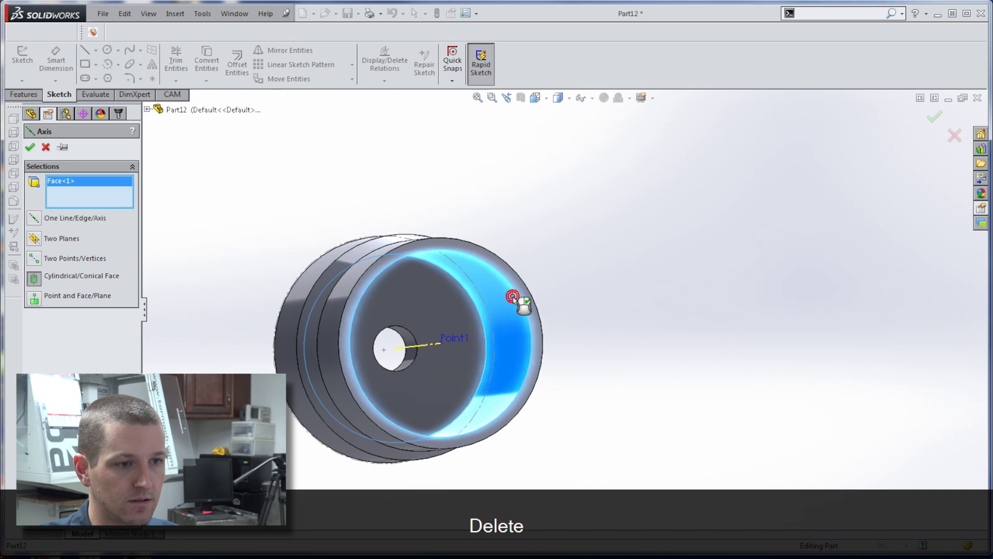
{"action": "middle_click_drag", "start_coordinate": [517, 299], "coordinate": [497, 306]}
{"action": "left_click", "coordinate": [29, 148]}
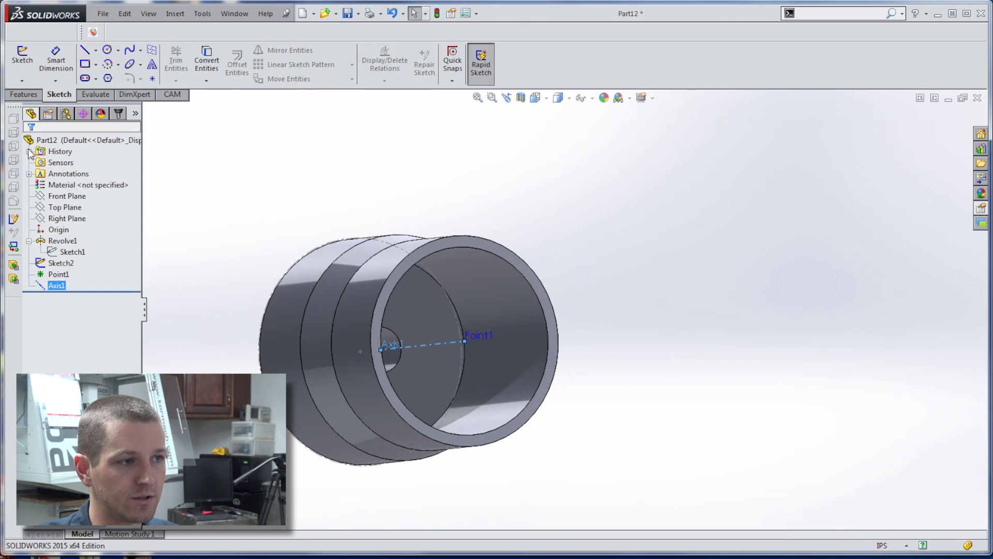
Create Axis2 from the intersection of the Front Plane and Right Plane.
{"action": "right_click", "coordinate": [235, 174]}
{"action": "key", "text": "alt+f"}
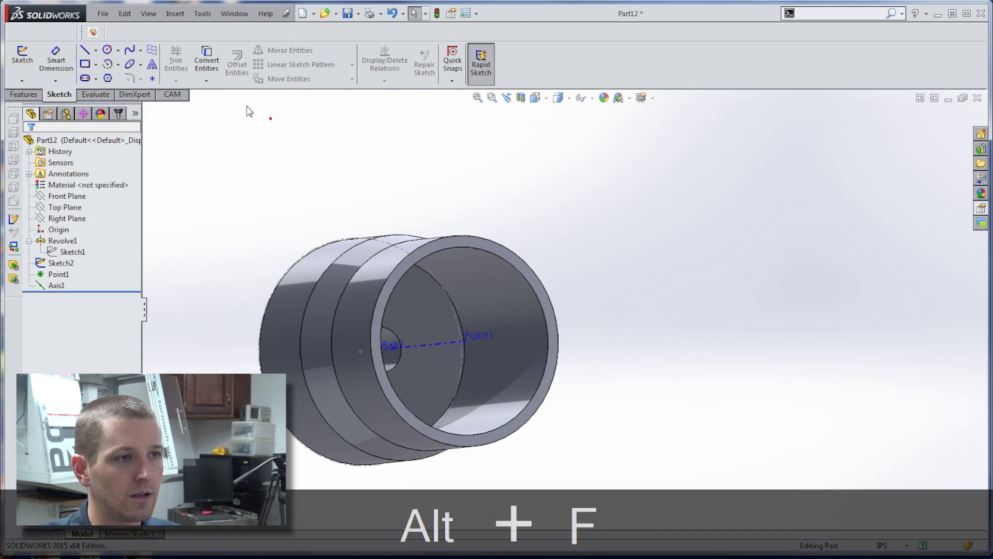
{"action": "left_click", "coordinate": [175, 13]}
{"action": "left_click", "coordinate": [342, 166]}
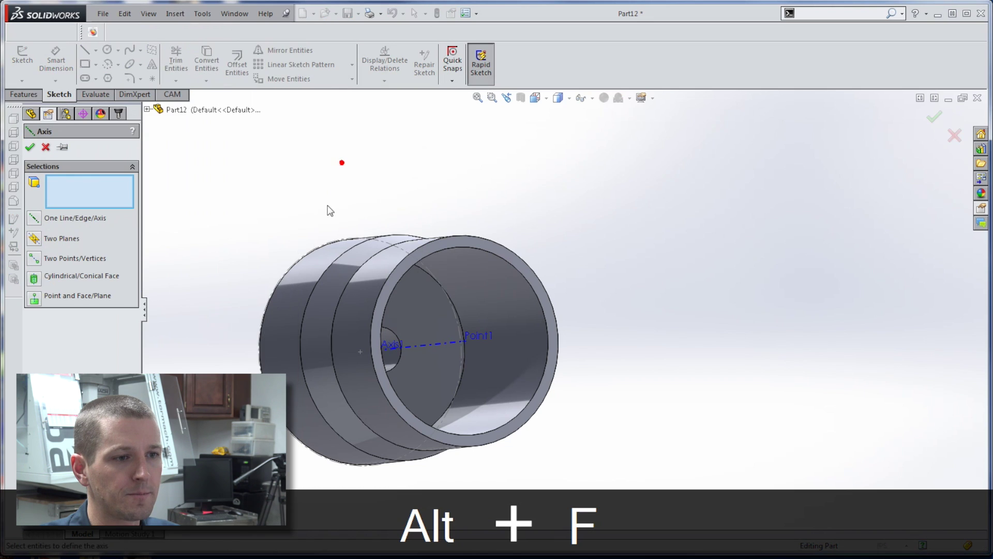
{"action": "left_click", "coordinate": [146, 110]}
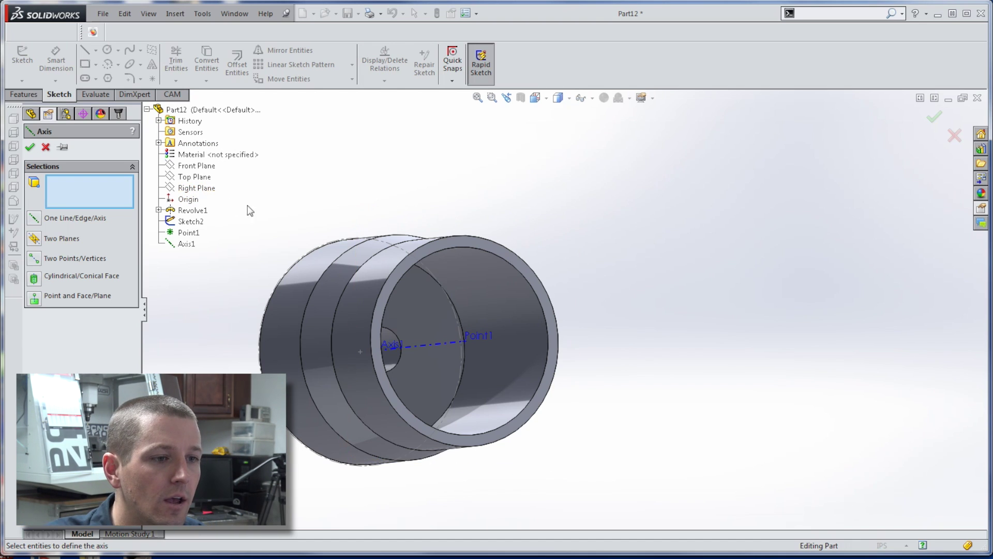
{"action": "middle_click_drag", "start_coordinate": [279, 208], "coordinate": [350, 206]}
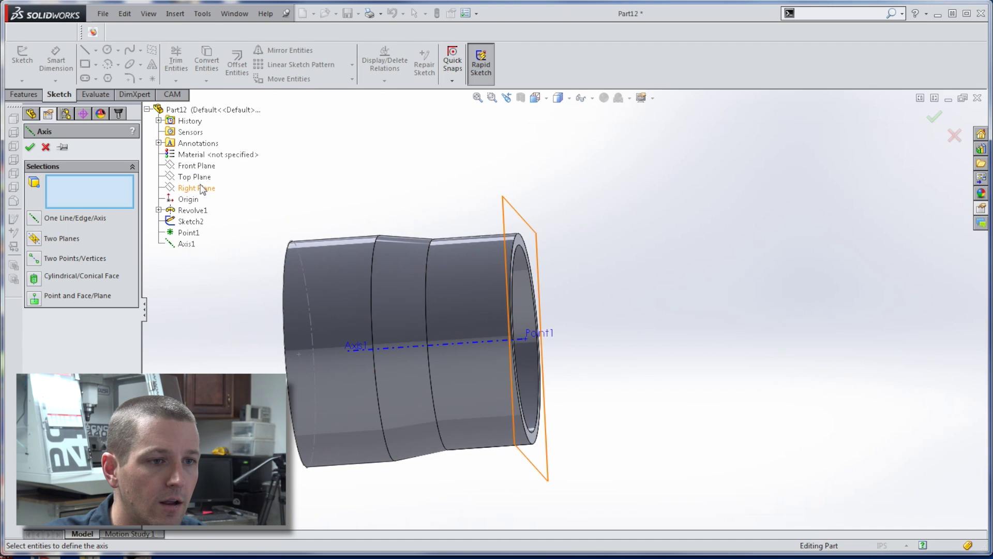
{"action": "middle_click_drag", "start_coordinate": [284, 200], "coordinate": [285, 166]}
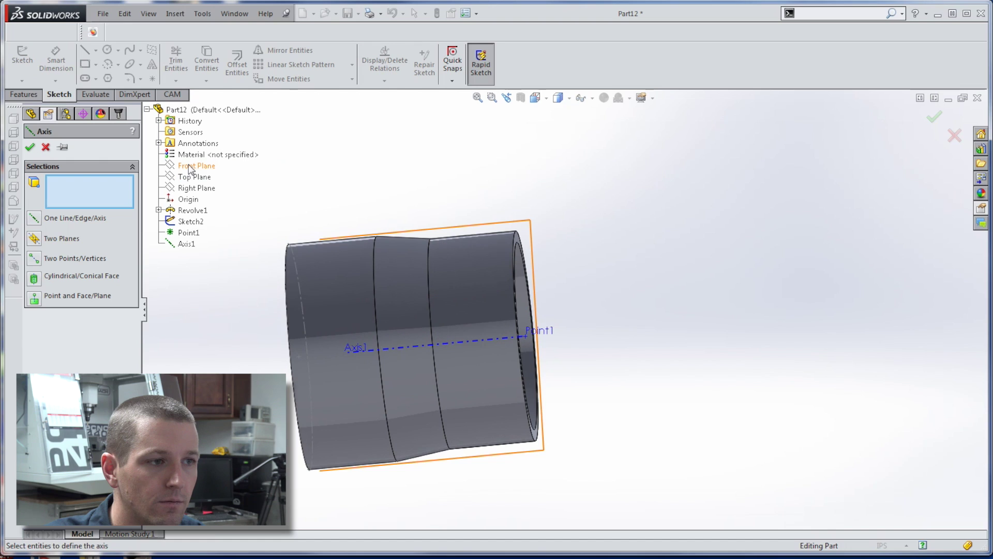
{"action": "left_click", "coordinate": [191, 165]}
{"action": "left_click", "coordinate": [195, 188]}
{"action": "middle_click_drag", "start_coordinate": [196, 186], "coordinate": [232, 202]}
{"action": "left_click", "coordinate": [29, 146]}
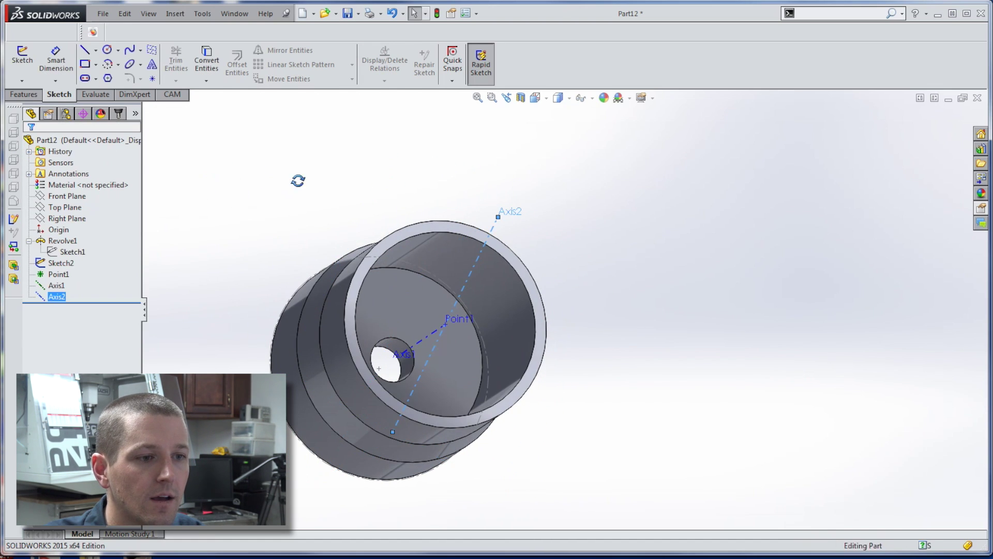
{"action": "middle_click_drag", "start_coordinate": [299, 178], "coordinate": [313, 182]}
{"action": "left_click", "coordinate": [174, 14]}
Start a coordinate system with its origin at Point1 and Z direction along Axis1.
{"action": "mouse_move", "coordinate": [235, 136]}
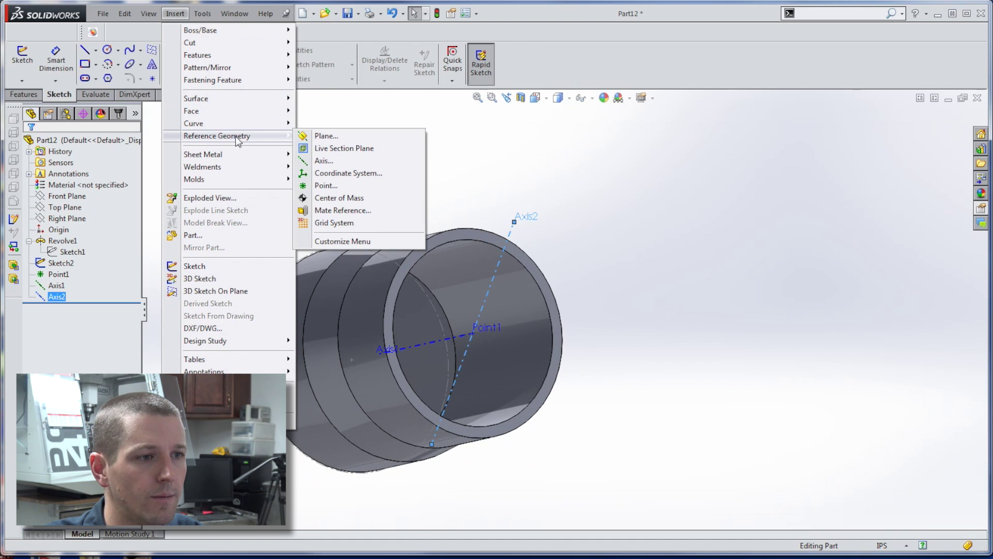
{"action": "left_click", "coordinate": [354, 172]}
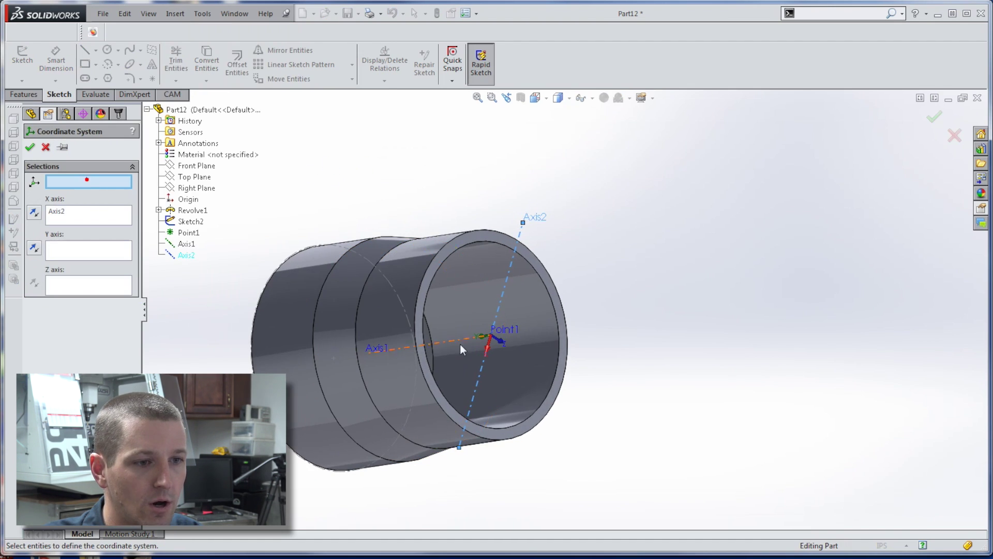
{"action": "left_click", "coordinate": [496, 330]}
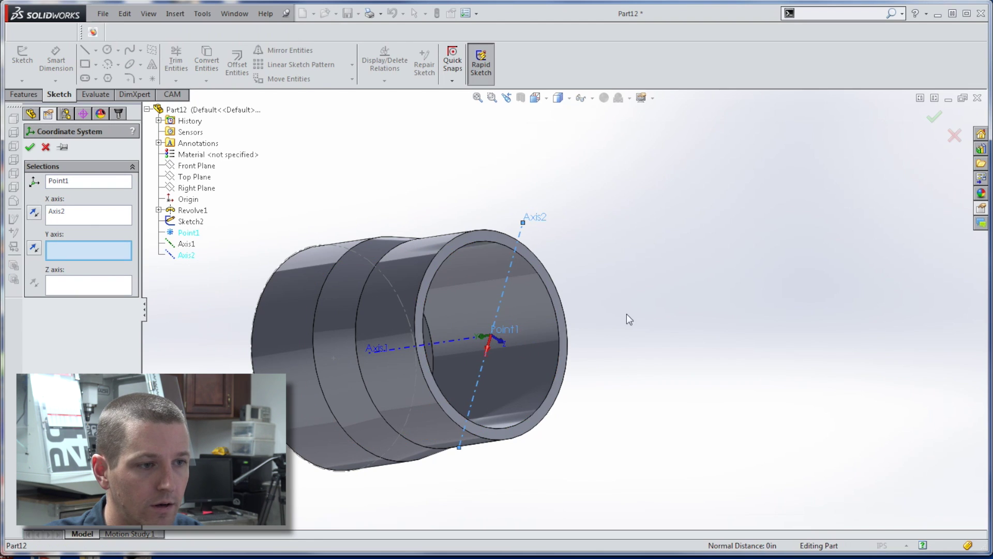
{"action": "left_click", "coordinate": [58, 210]}
{"action": "key", "text": "Delete"}
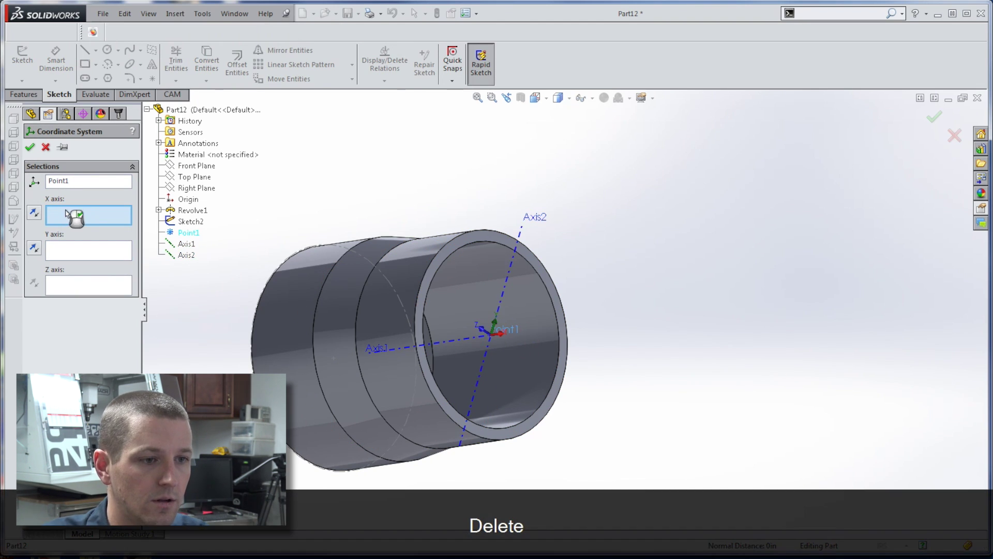
{"action": "left_click", "coordinate": [67, 290]}
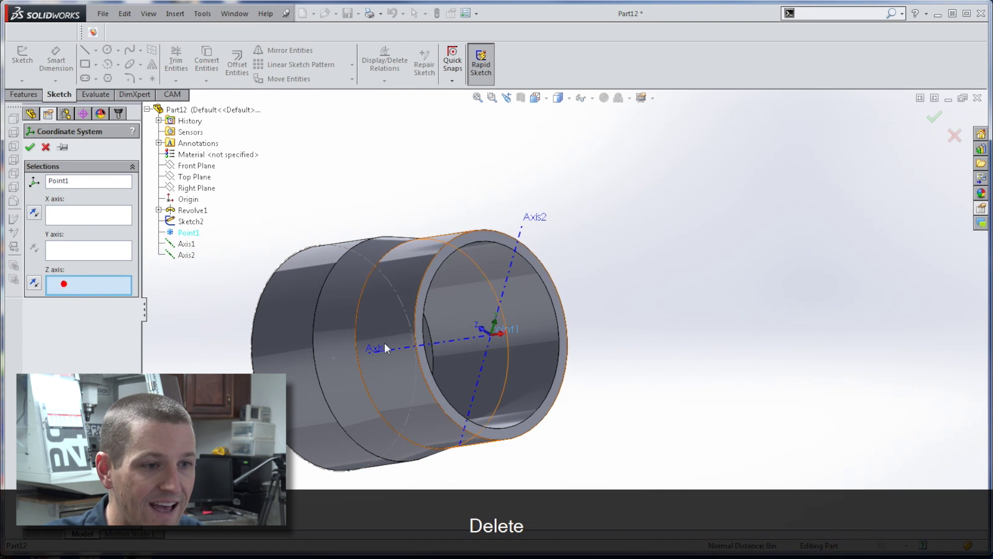
{"action": "left_click", "coordinate": [456, 339]}
{"action": "middle_click_drag", "start_coordinate": [666, 340], "coordinate": [697, 337]}
{"action": "scroll", "coordinate": [530, 335], "scroll_direction": "down", "scroll_amount": 5}
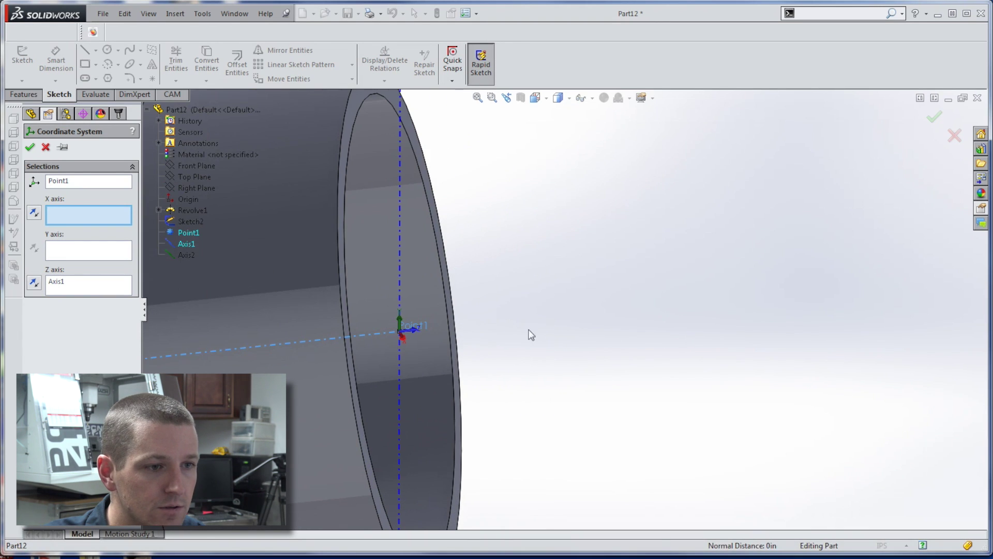
{"action": "scroll", "coordinate": [492, 361], "scroll_direction": "down", "scroll_amount": 3}
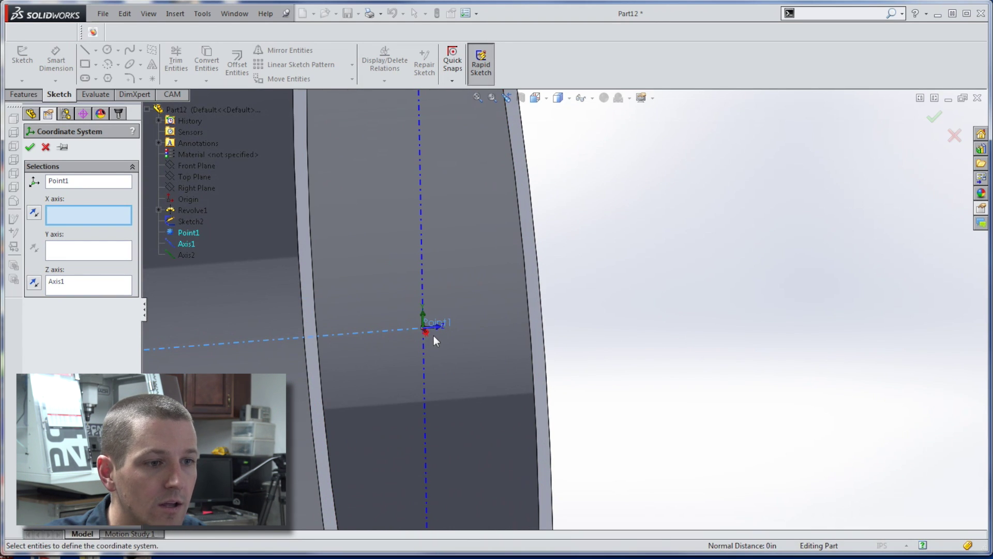
{"action": "middle_click_drag", "start_coordinate": [434, 335], "coordinate": [393, 344]}
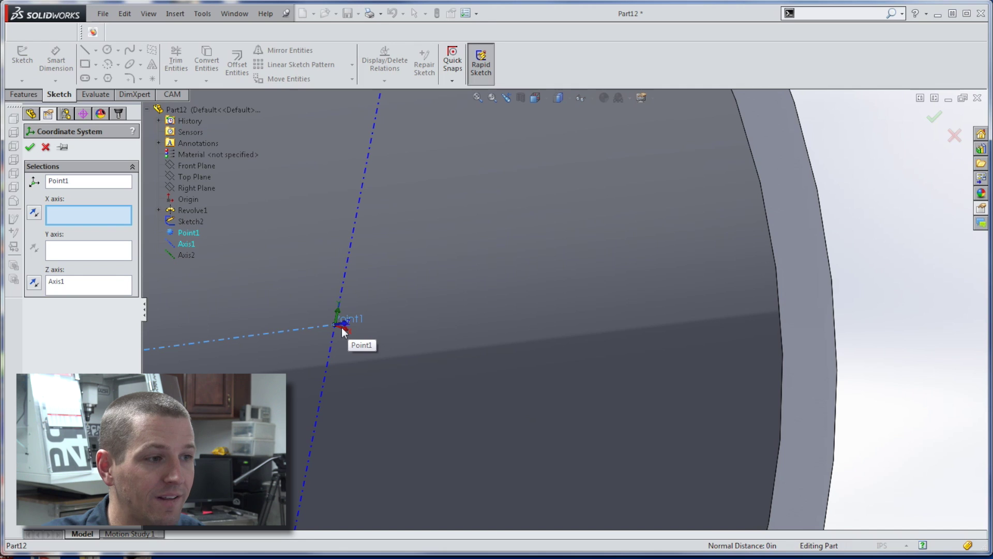
{"action": "scroll", "coordinate": [414, 318], "scroll_direction": "up", "scroll_amount": 3}
{"action": "middle_click_drag", "start_coordinate": [439, 327], "coordinate": [581, 317], "text": "ctrl"}
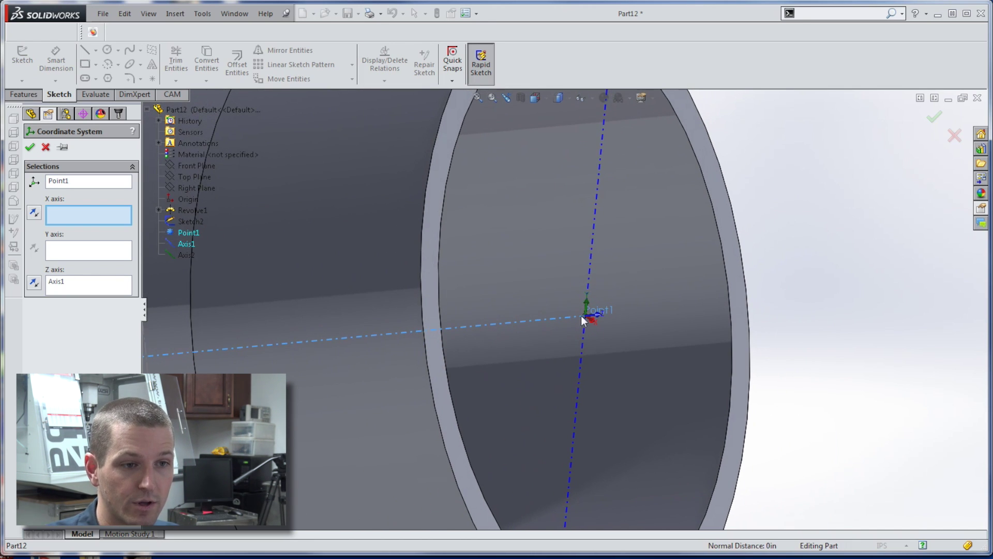
Set Axis2 as the X direction and accept Coordinate System1.
{"action": "left_click", "coordinate": [79, 219]}
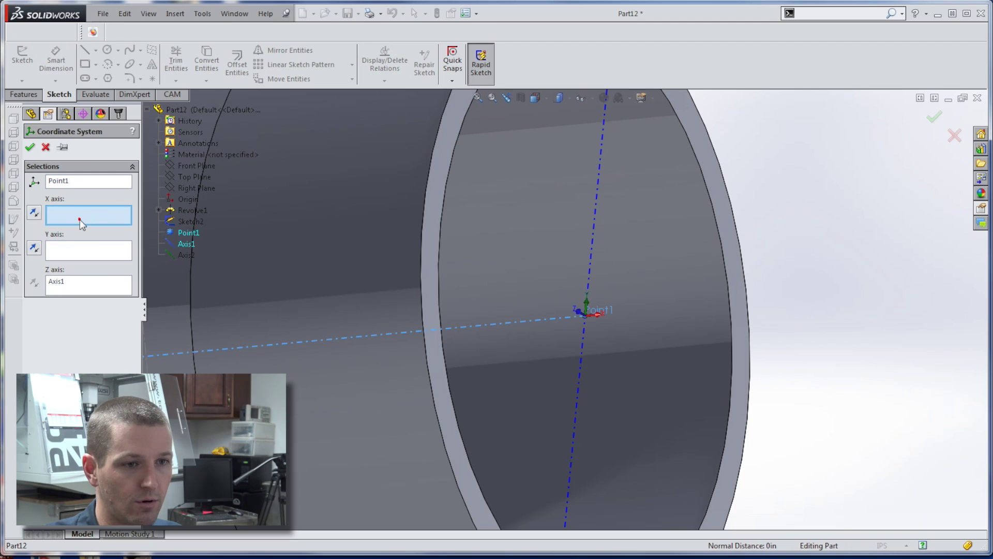
{"action": "left_click", "coordinate": [79, 247]}
{"action": "left_click", "coordinate": [81, 255]}
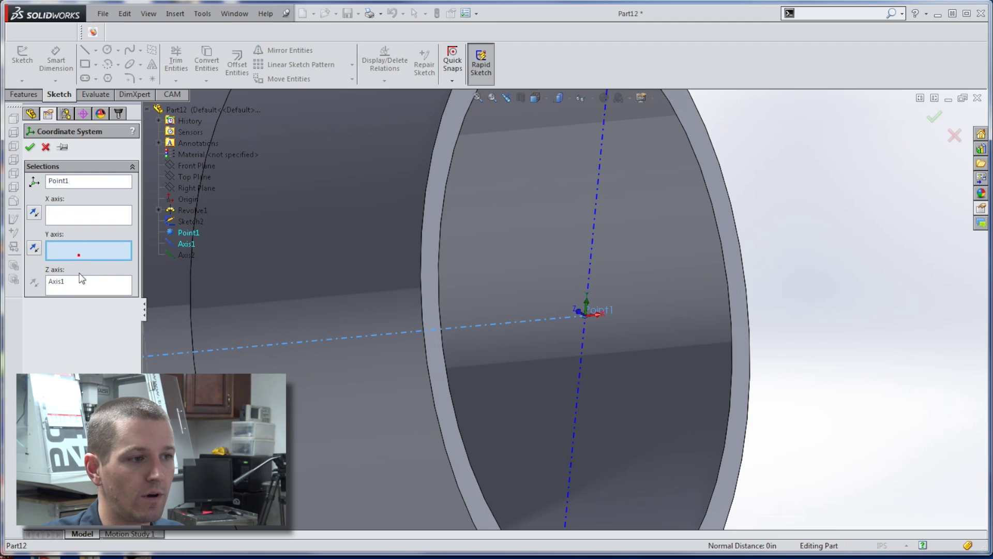
{"action": "left_click", "coordinate": [66, 282]}
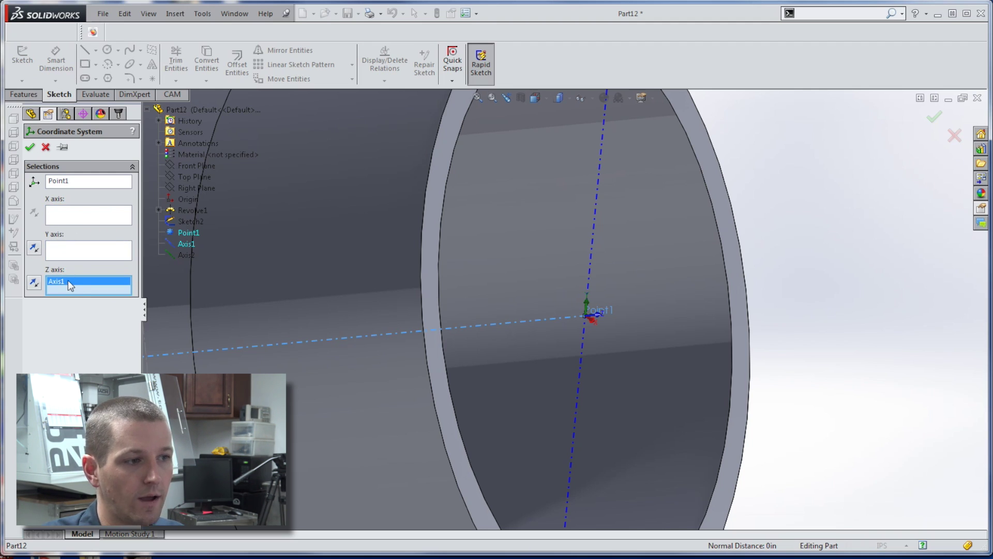
{"action": "left_click", "coordinate": [70, 215]}
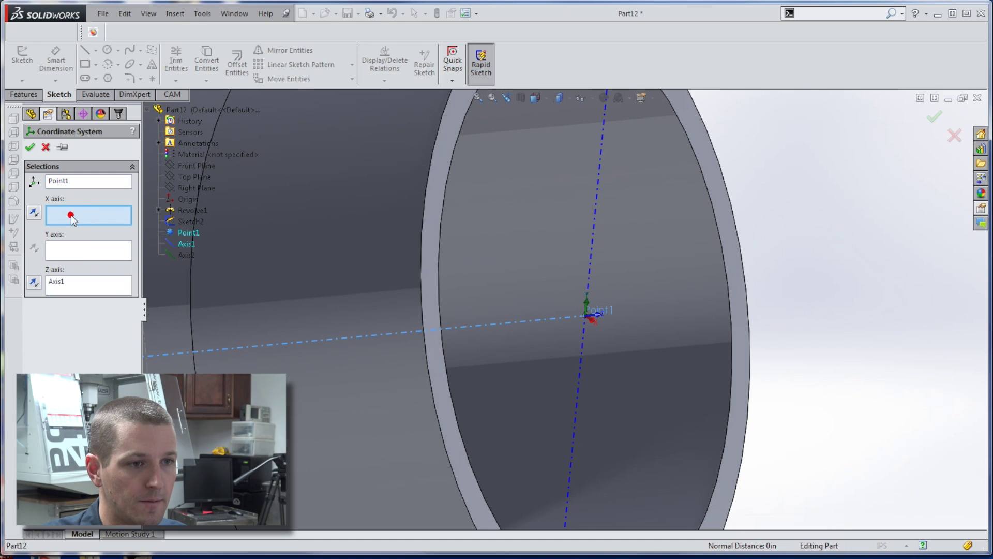
{"action": "left_click", "coordinate": [593, 244]}
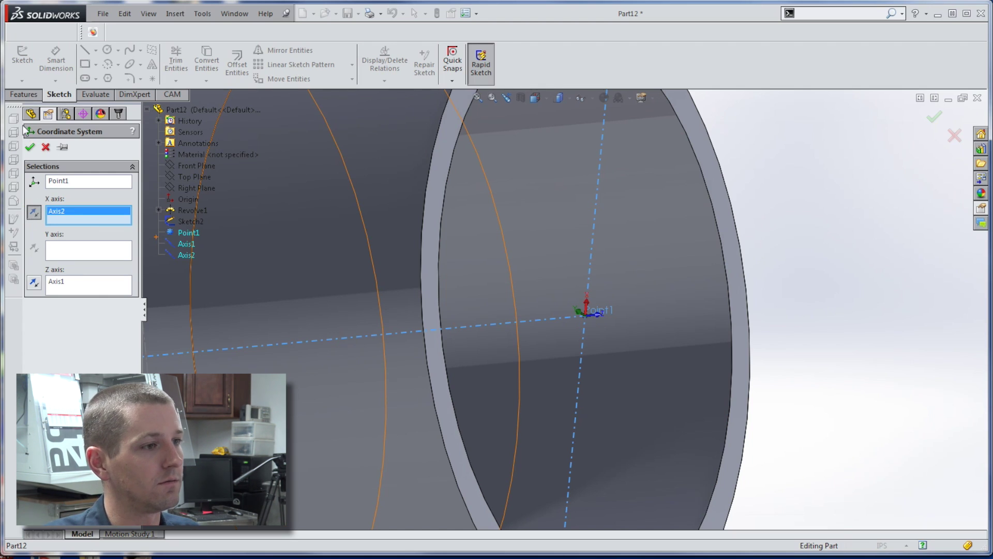
{"action": "left_click", "coordinate": [30, 147]}
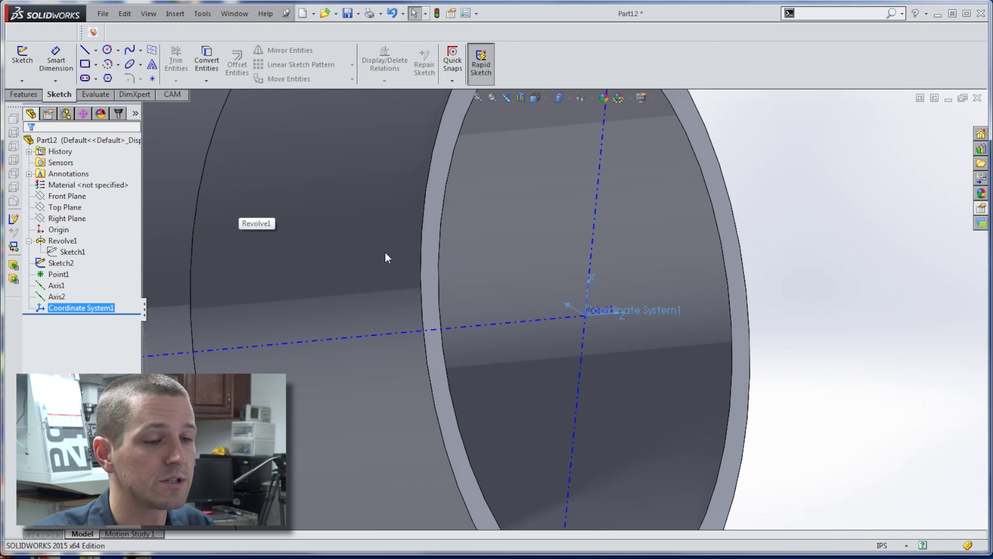
{"action": "key", "text": "f"}
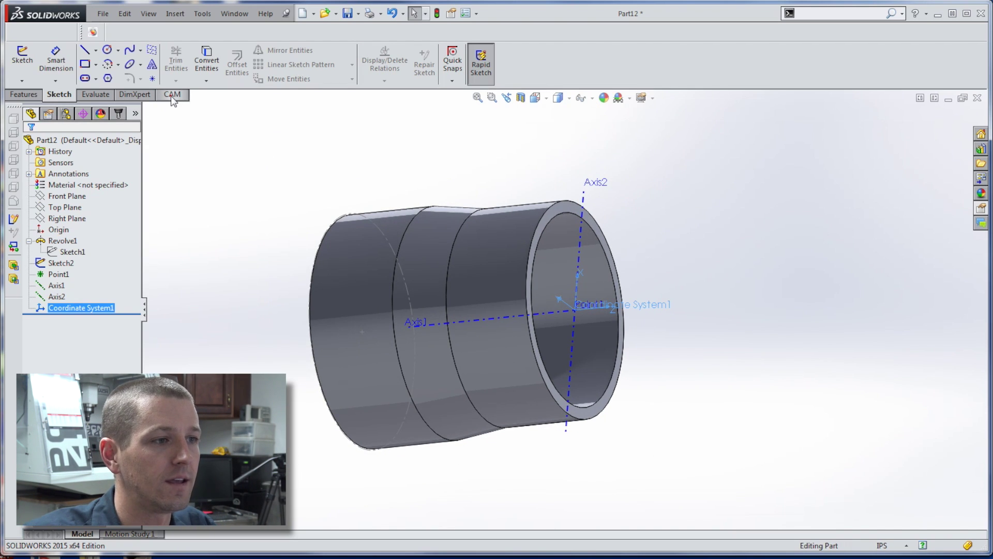
{"action": "left_click", "coordinate": [172, 95]}
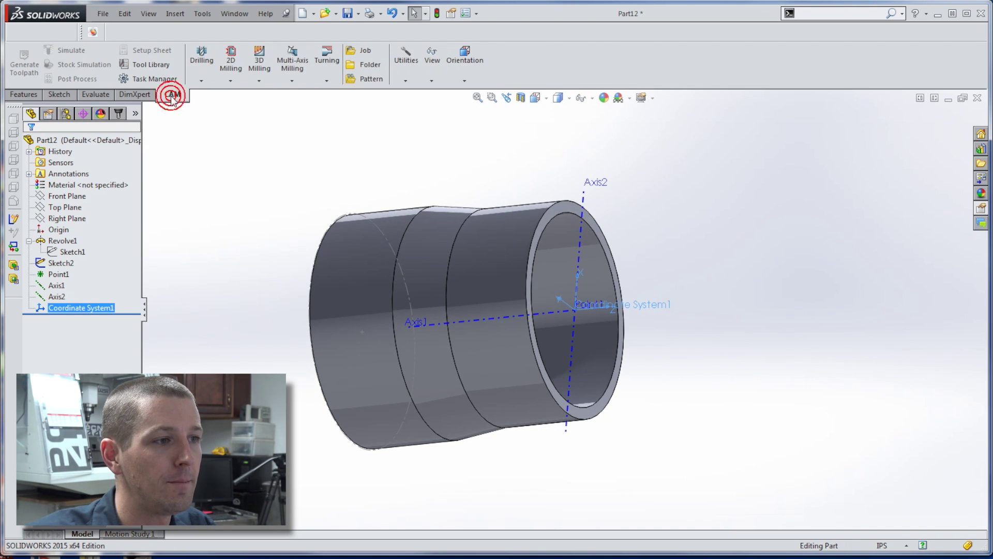
Create a new CAM job with stock from an extruded sketch, using Sketch2.
{"action": "left_click", "coordinate": [366, 53]}
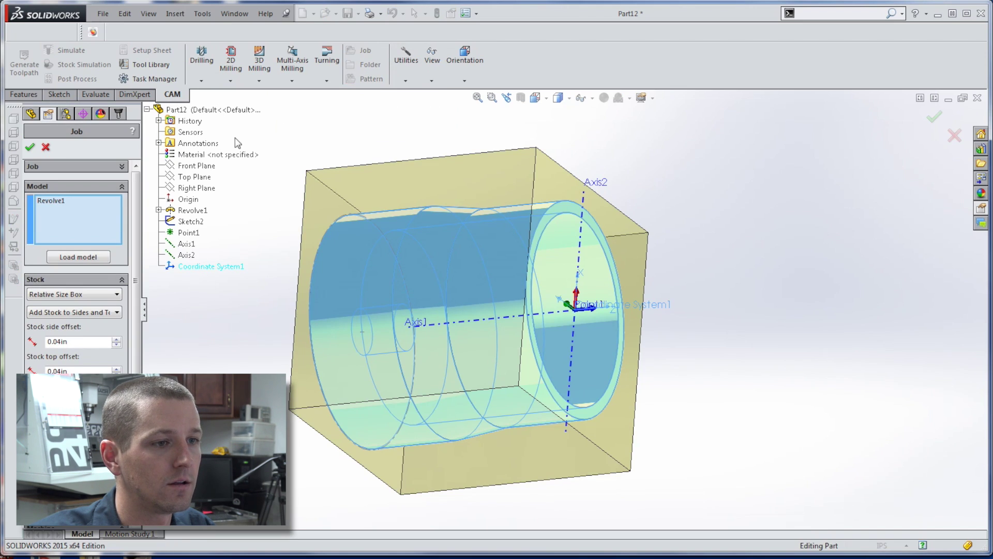
{"action": "left_click", "coordinate": [72, 295]}
{"action": "left_click", "coordinate": [45, 322]}
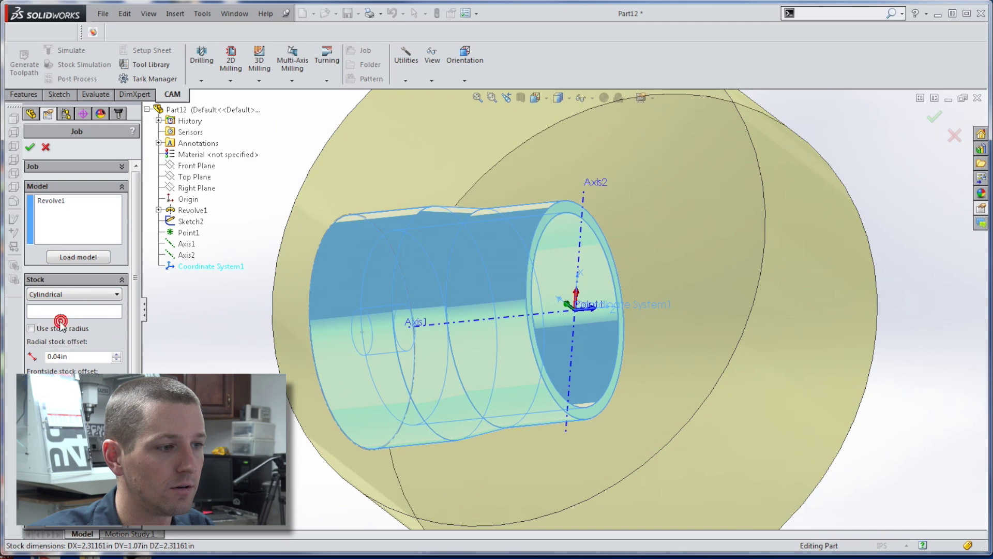
{"action": "left_click", "coordinate": [75, 295]}
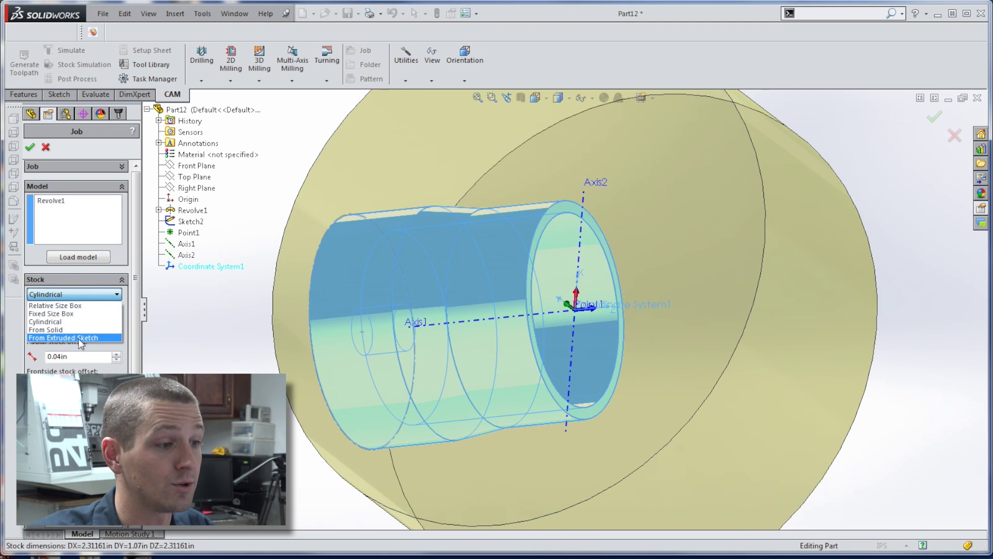
{"action": "left_click", "coordinate": [78, 337]}
{"action": "middle_click_drag", "start_coordinate": [325, 198], "coordinate": [362, 240]}
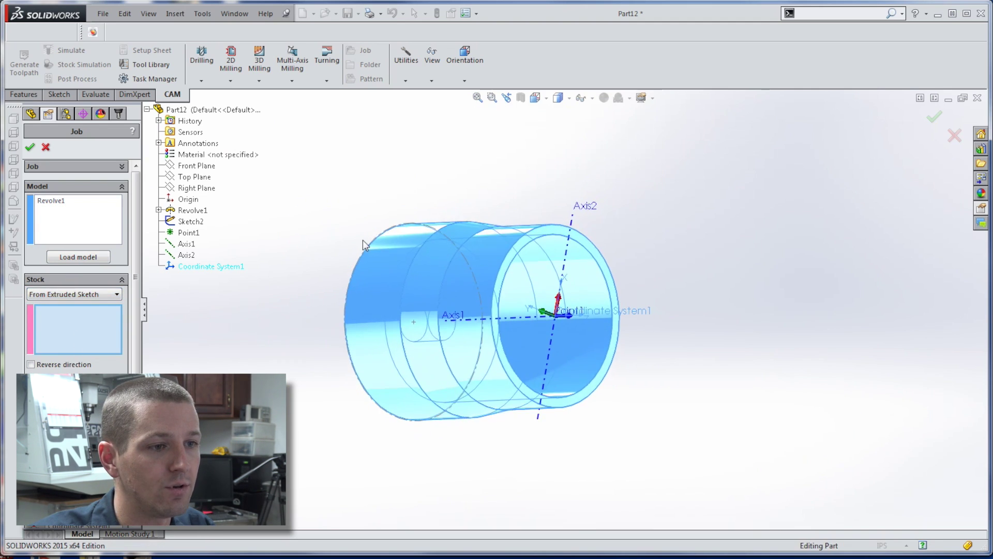
{"action": "scroll", "coordinate": [511, 250], "scroll_direction": "up", "scroll_amount": 5}
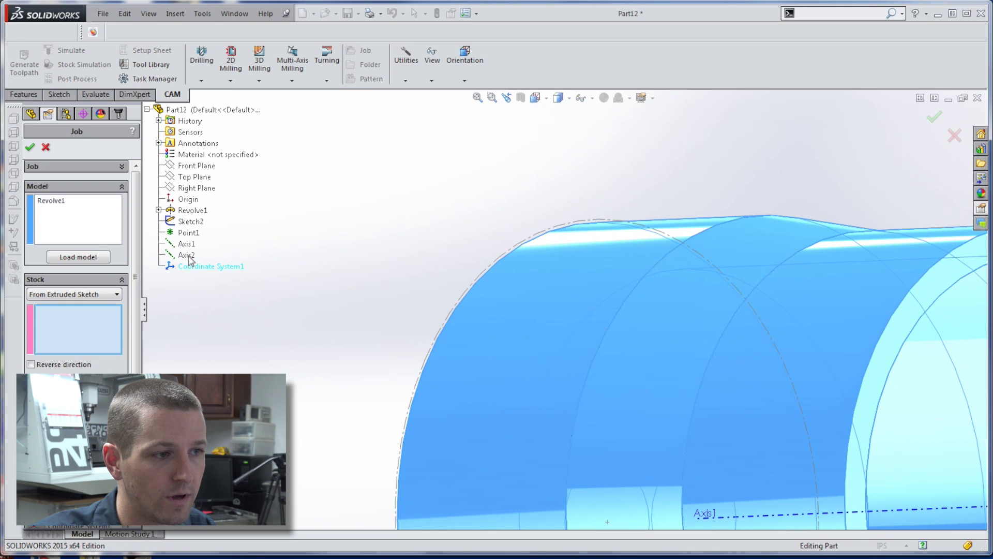
{"action": "left_click", "coordinate": [191, 222]}
{"action": "key", "text": "f"}
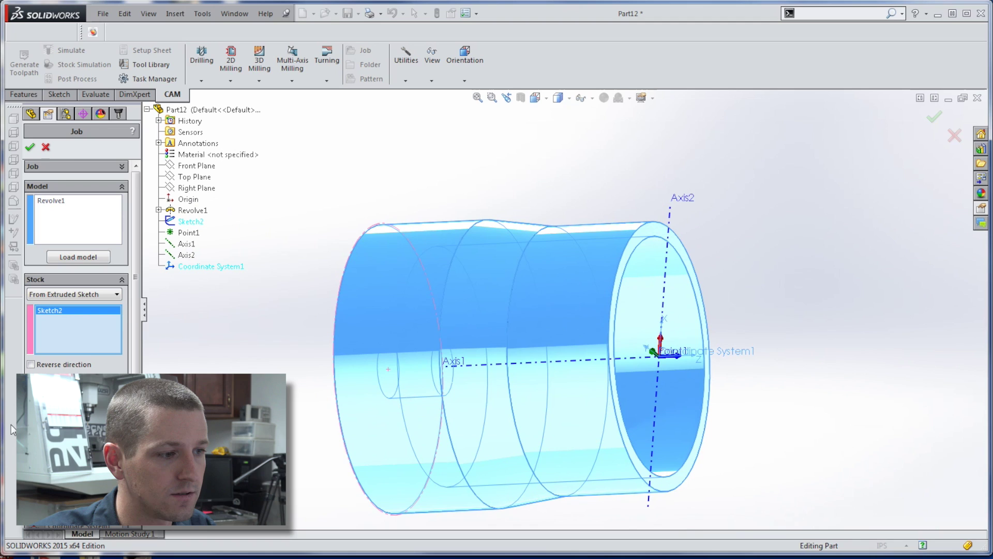
Adjust the stock offset, preview the extruded stock, and accept the job setup.
{"action": "key", "text": "Delete"}
{"action": "key", "text": "Tab"}
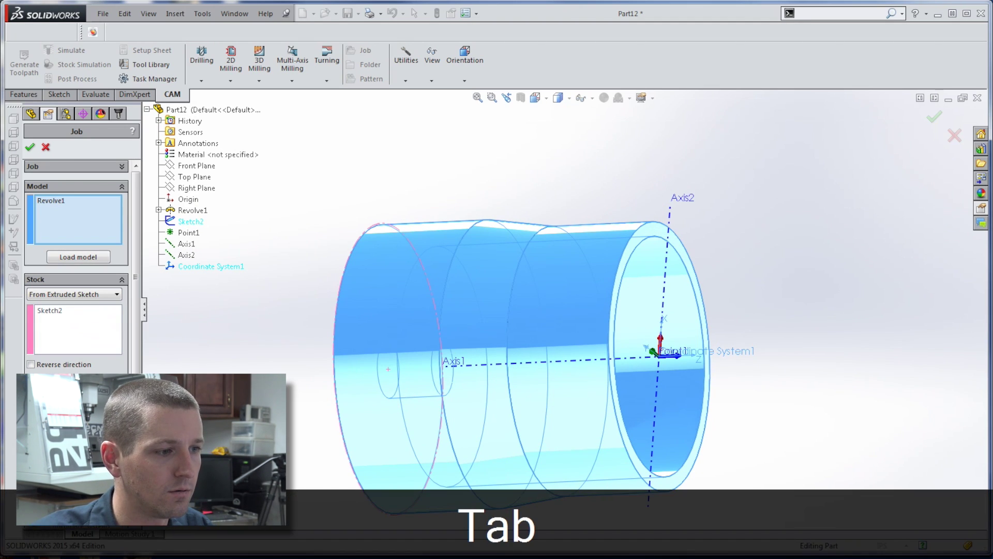
{"action": "left_click", "coordinate": [70, 203]}
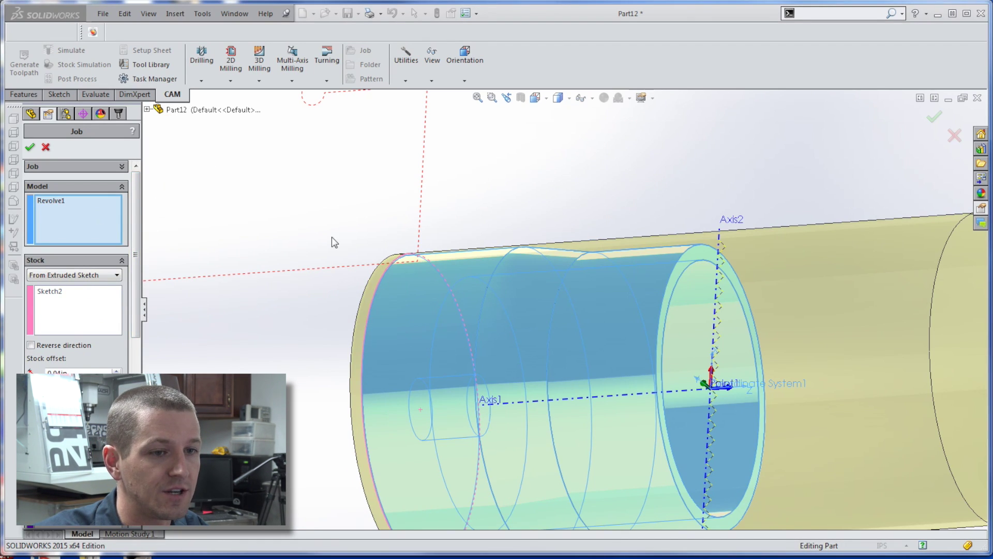
{"action": "middle_click_drag", "start_coordinate": [331, 237], "coordinate": [256, 201], "text": "ctrl"}
{"action": "key", "text": "Tab"}
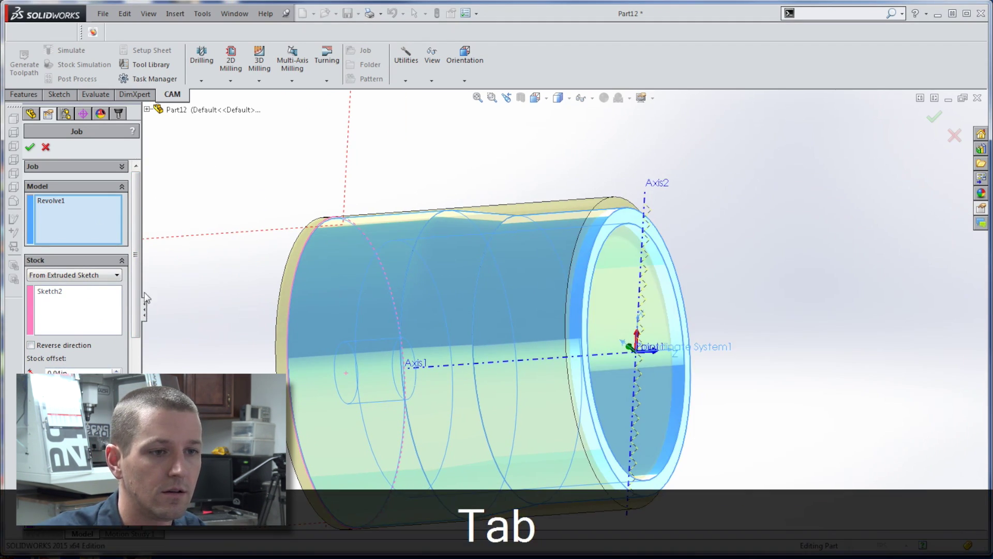
{"action": "middle_click_drag", "start_coordinate": [254, 243], "coordinate": [228, 249]}
{"action": "key", "text": "Delete"}
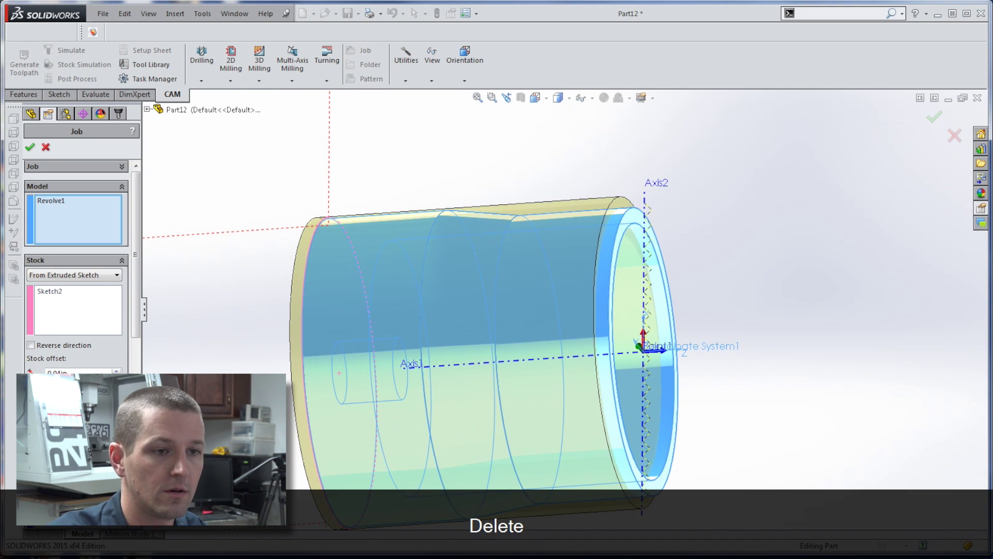
{"action": "key", "text": "Tab"}
{"action": "middle_click_drag", "start_coordinate": [257, 278], "coordinate": [236, 283]}
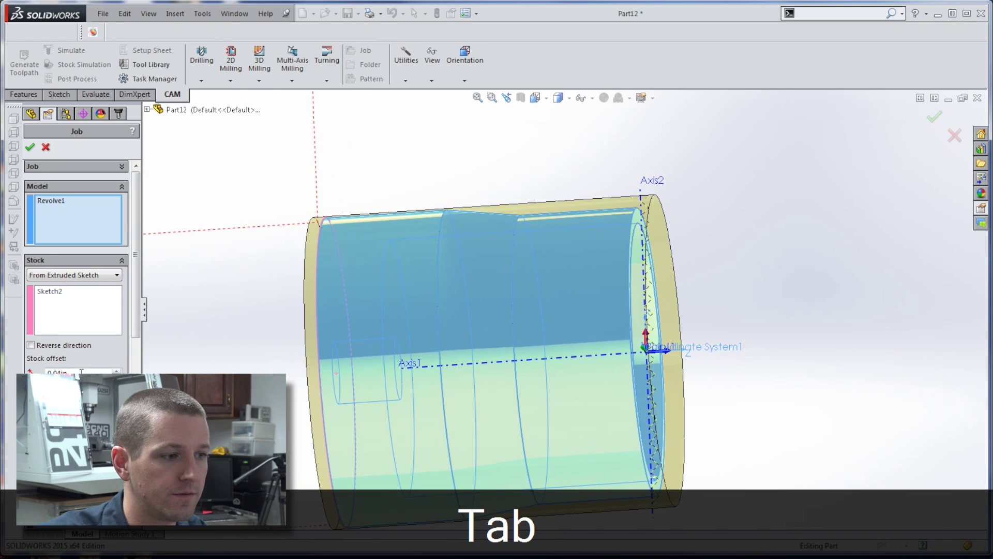
{"action": "left_click", "coordinate": [30, 147]}
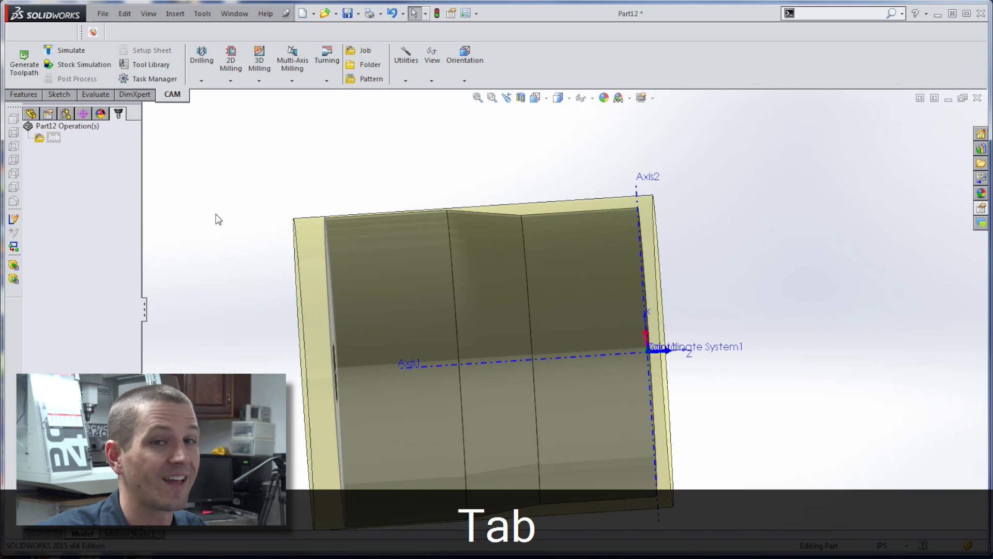
Start a Turning Face operation and review tool #2 from the tool library.
{"action": "left_click", "coordinate": [327, 79]}
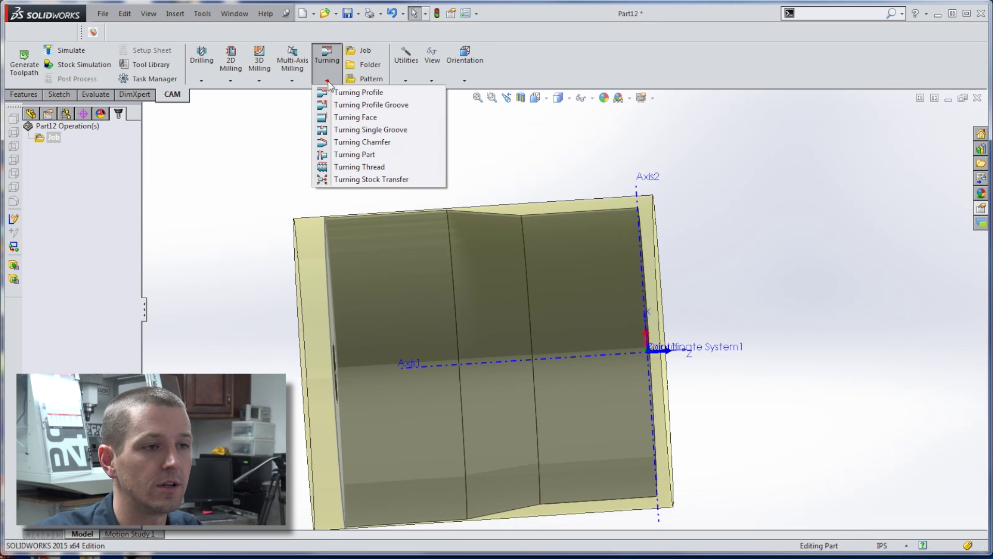
{"action": "left_click", "coordinate": [352, 116]}
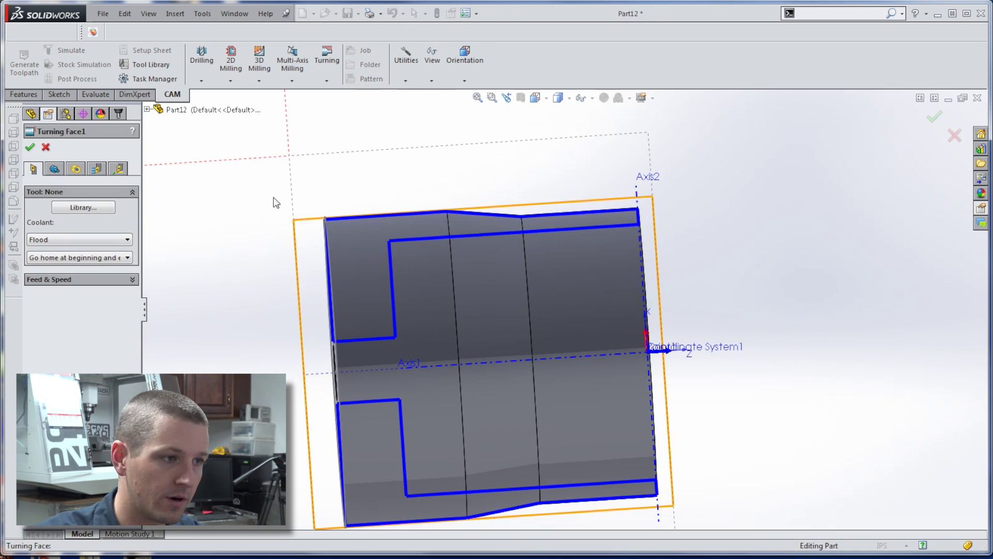
{"action": "left_click", "coordinate": [83, 207]}
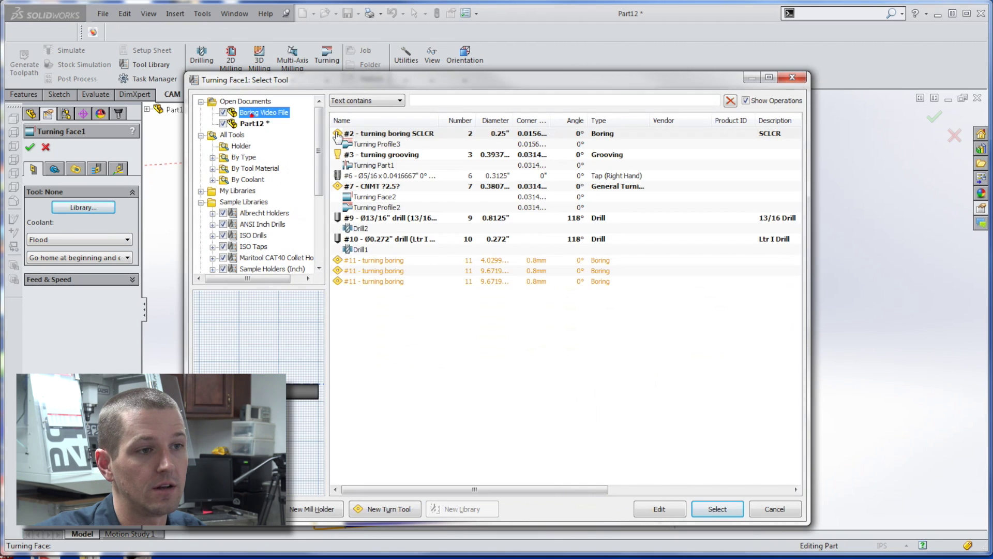
{"action": "left_click", "coordinate": [385, 165]}
{"action": "key", "text": "Up"}
{"action": "key", "text": "Up"}
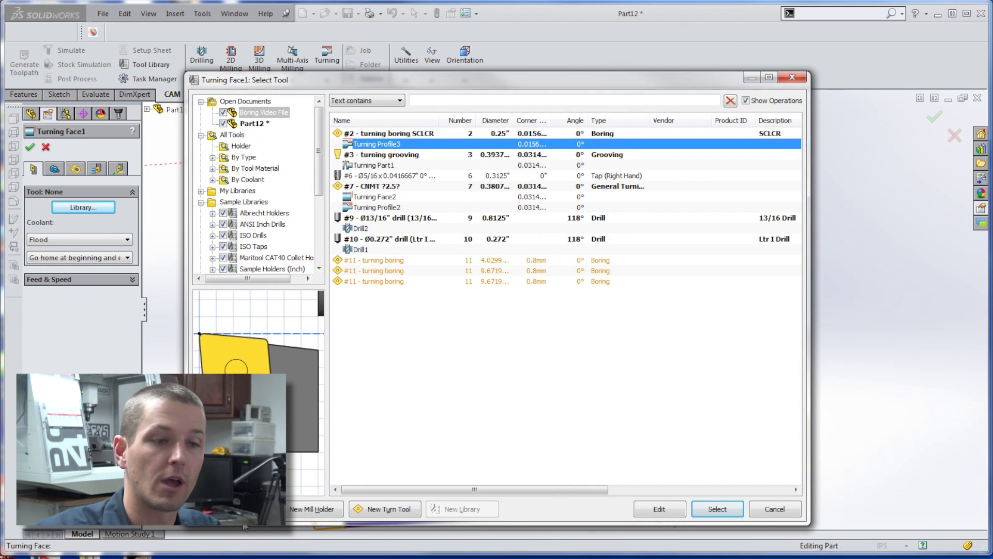
{"action": "left_click", "coordinate": [680, 509]}
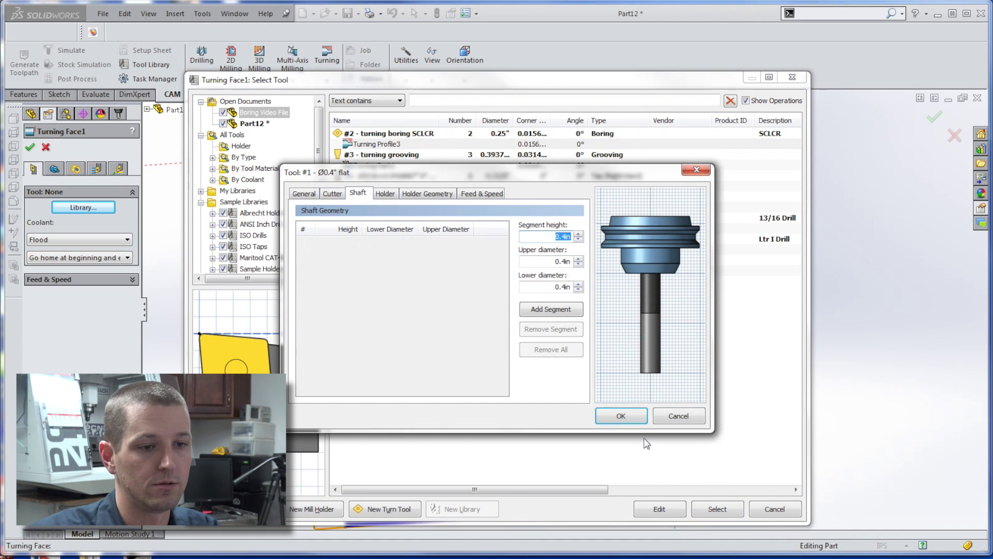
{"action": "left_click", "coordinate": [719, 514]}
{"action": "left_click", "coordinate": [82, 206]}
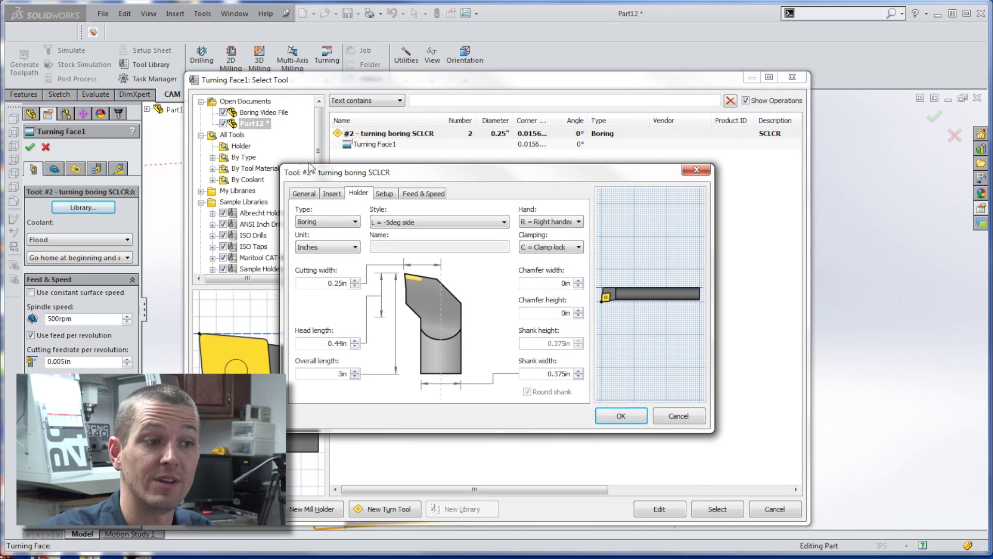
{"action": "left_click", "coordinate": [339, 196]}
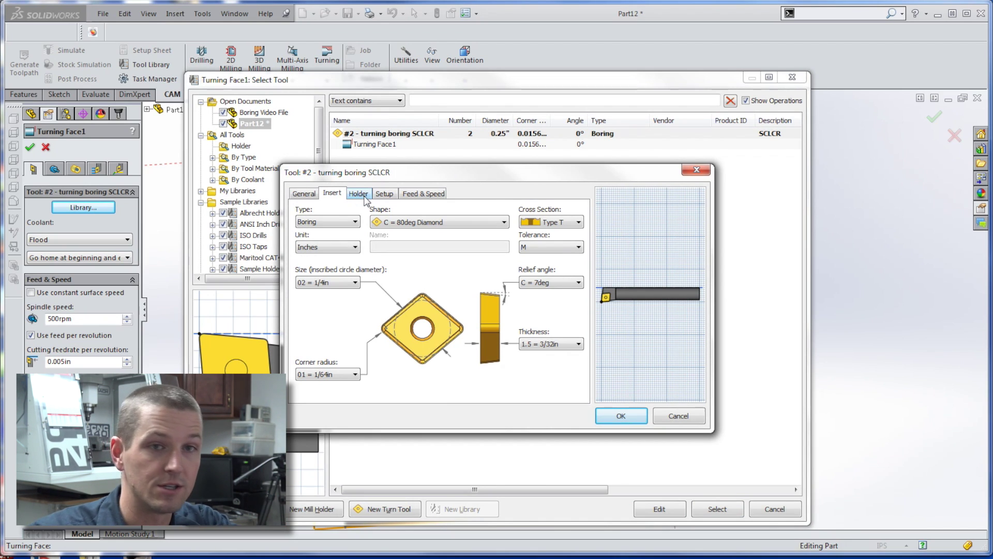
{"action": "left_click", "coordinate": [679, 417]}
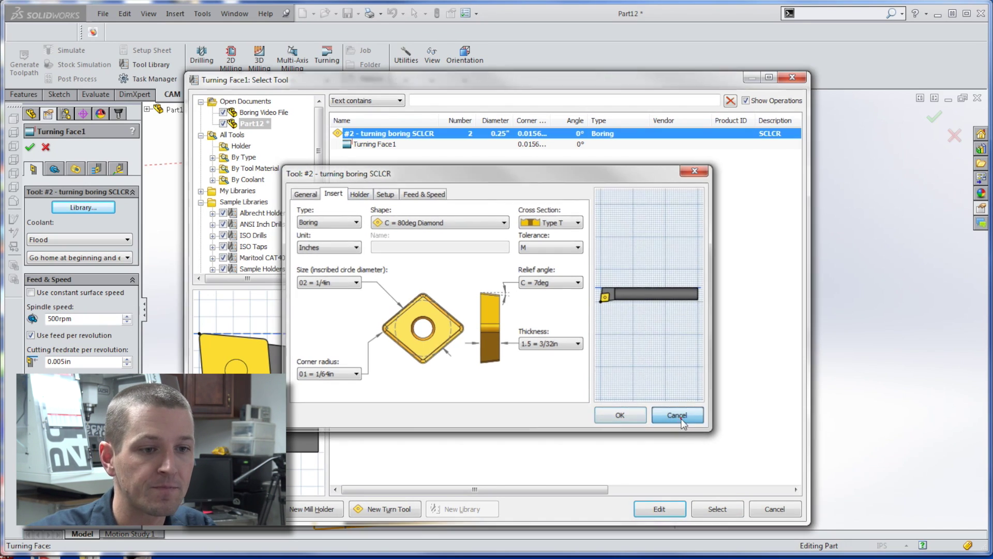
Assign tool #7 from the Boring Video File library and accept Turning Face1 at 1500rpm.
{"action": "left_click", "coordinate": [265, 113]}
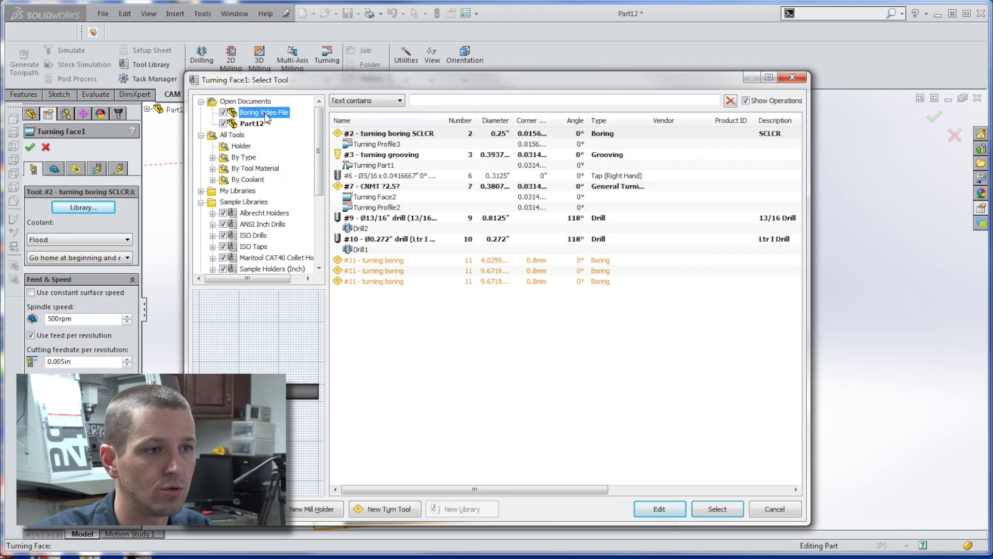
{"action": "left_click", "coordinate": [381, 208]}
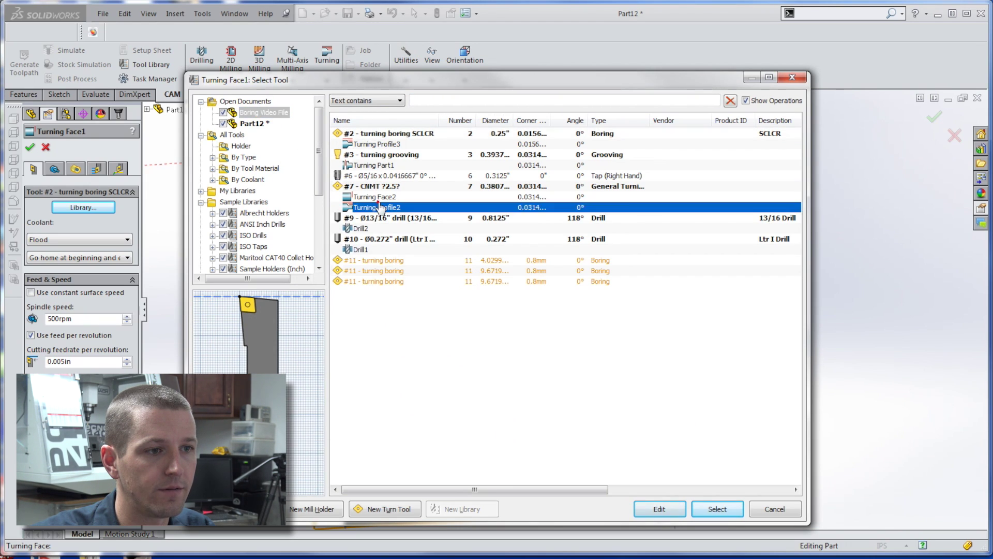
{"action": "left_click", "coordinate": [717, 509]}
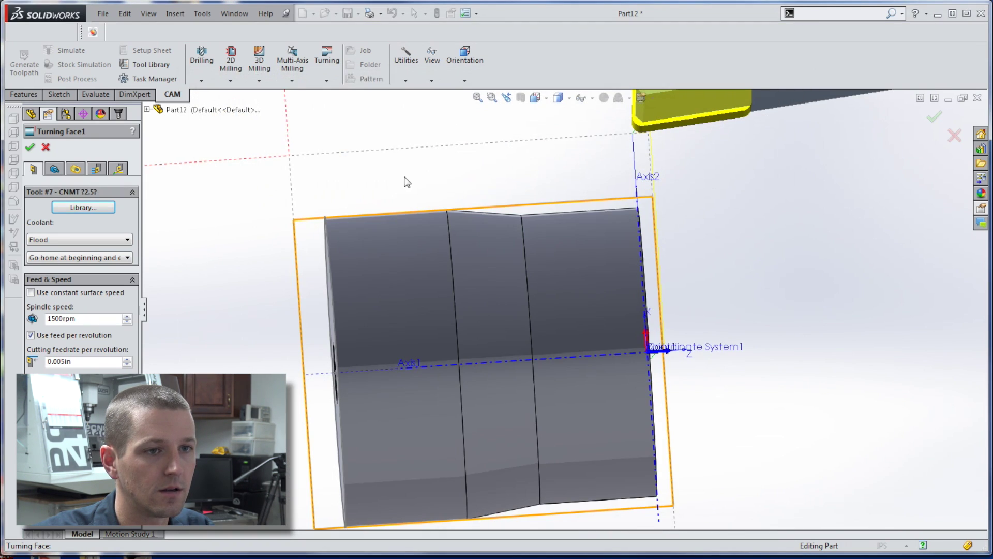
{"action": "scroll", "coordinate": [427, 172], "scroll_direction": "up", "scroll_amount": 3}
{"action": "middle_click_drag", "start_coordinate": [428, 173], "coordinate": [310, 269]}
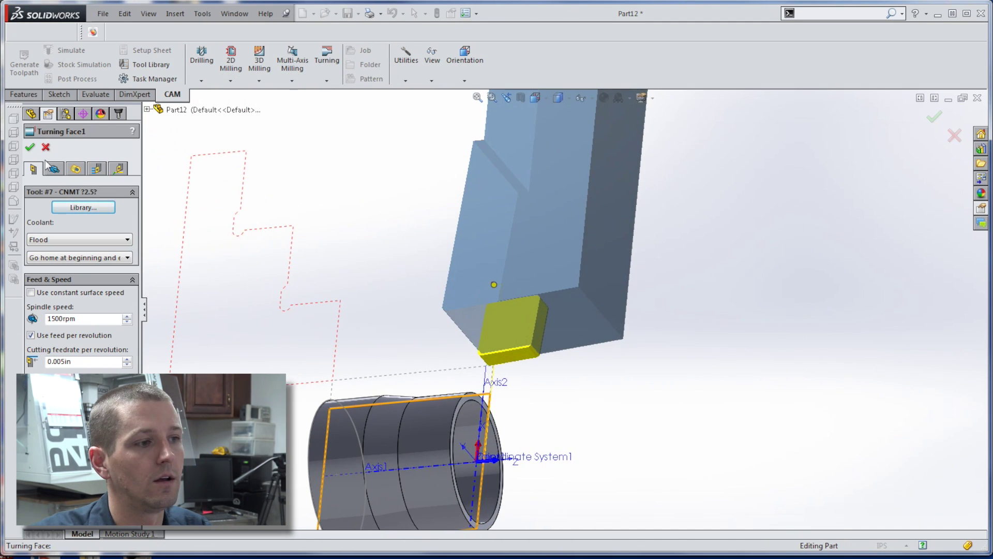
{"action": "left_click", "coordinate": [30, 148]}
{"action": "middle_click_drag", "start_coordinate": [357, 306], "coordinate": [501, 335]}
{"action": "scroll", "coordinate": [501, 335], "scroll_direction": "down", "scroll_amount": 2}
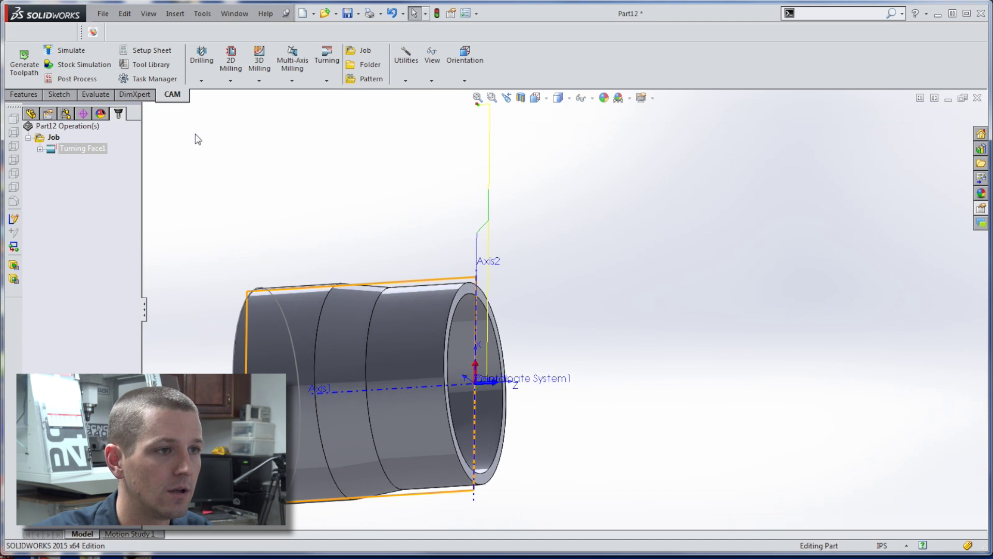
Add a Turning Profile operation and view its toolpath together with the job stock.
{"action": "left_click", "coordinate": [327, 80]}
{"action": "left_click", "coordinate": [342, 92]}
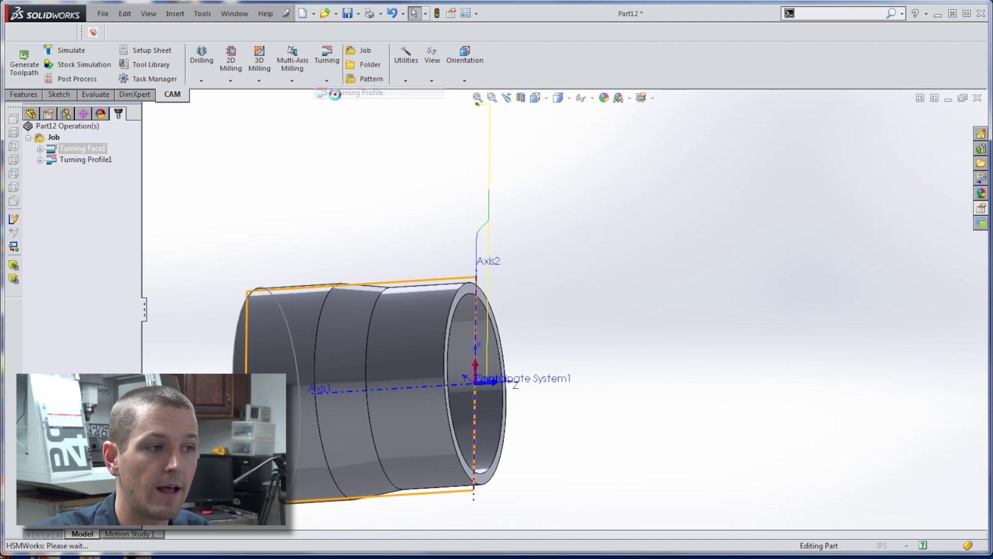
{"action": "left_click", "coordinate": [55, 169]}
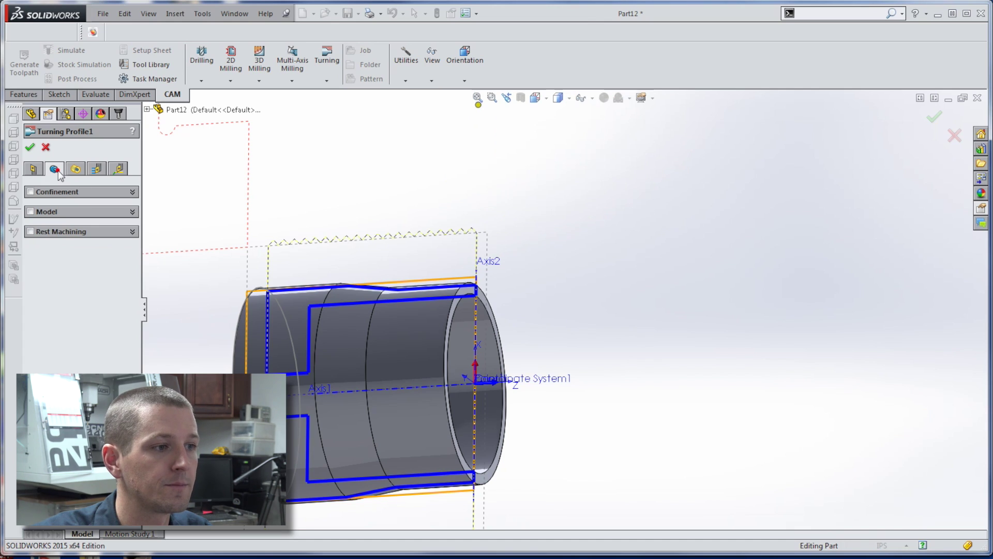
{"action": "left_click", "coordinate": [30, 149]}
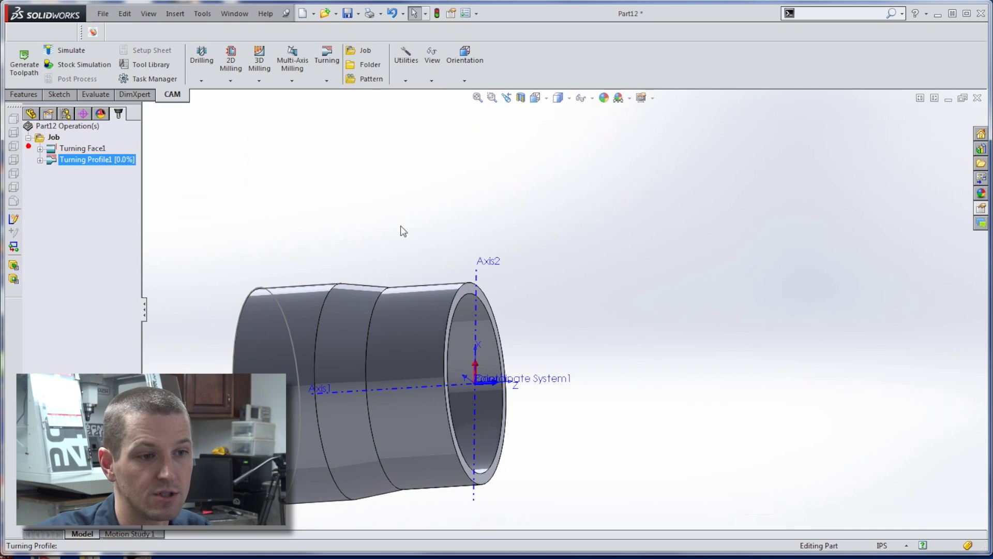
{"action": "middle_click_drag", "start_coordinate": [401, 229], "coordinate": [478, 244]}
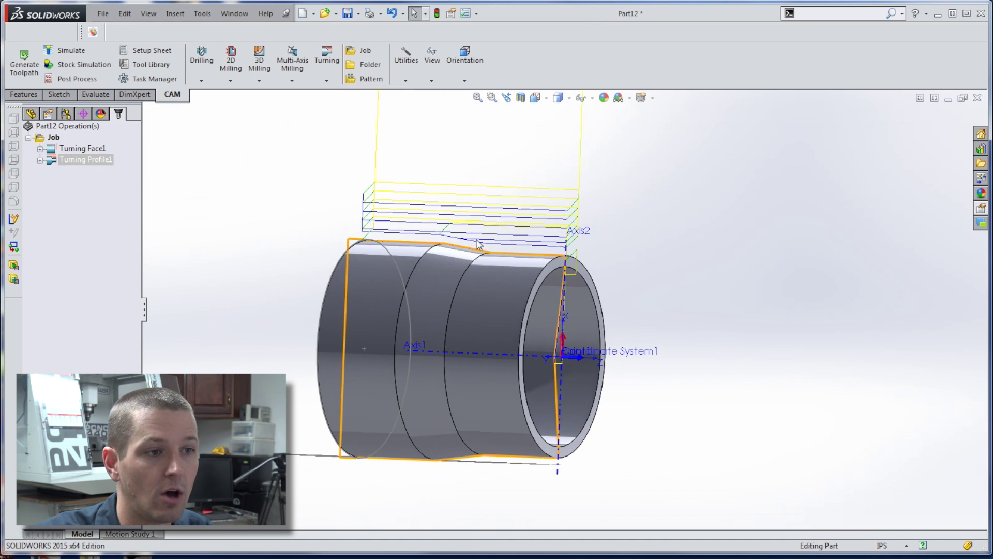
{"action": "left_click", "coordinate": [100, 160]}
{"action": "left_click", "coordinate": [55, 137]}
{"action": "left_click", "coordinate": [78, 160]}
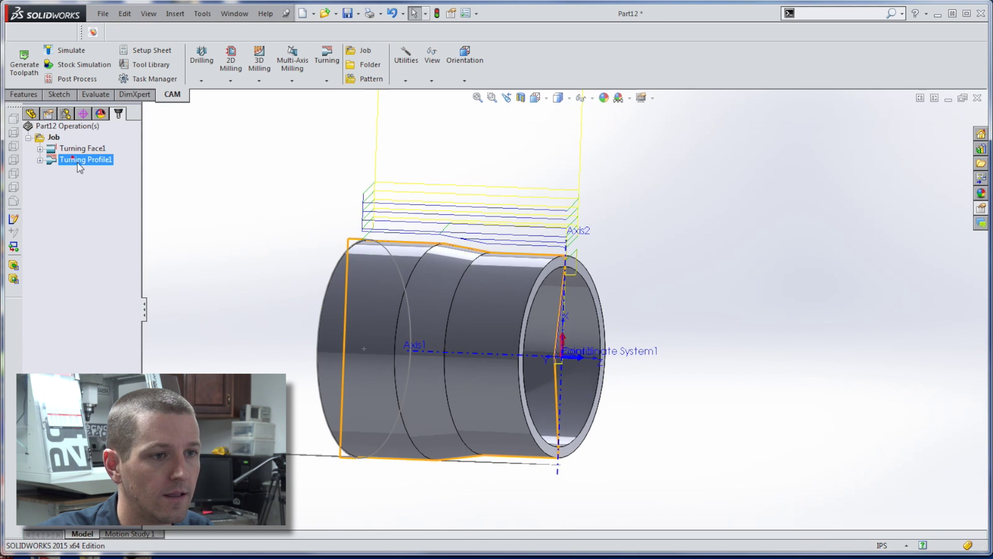
Set Turning Profile1's clearance height to 0.1in measured from the stock top.
{"action": "right_click", "coordinate": [78, 161]}
{"action": "left_click", "coordinate": [100, 168]}
{"action": "left_click", "coordinate": [34, 168]}
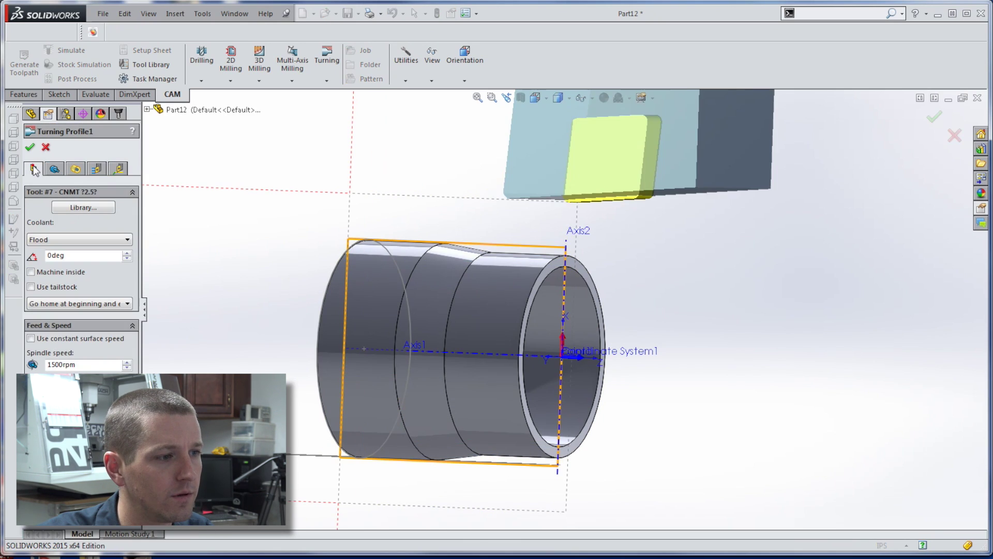
{"action": "left_click", "coordinate": [76, 171]}
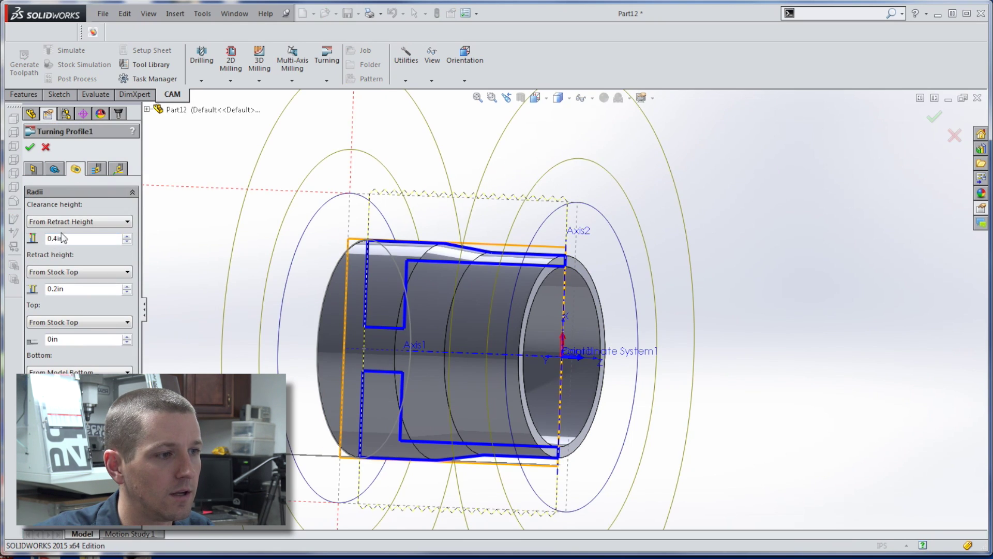
{"action": "left_click", "coordinate": [77, 221]}
{"action": "left_click", "coordinate": [82, 269]}
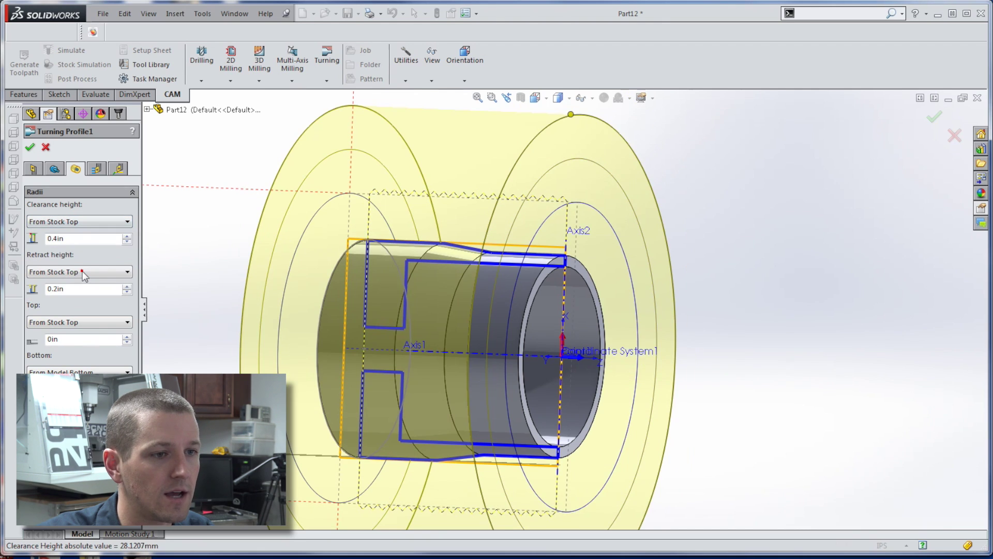
{"action": "double_click", "coordinate": [87, 238]}
{"action": "type", "text": "0.1"}
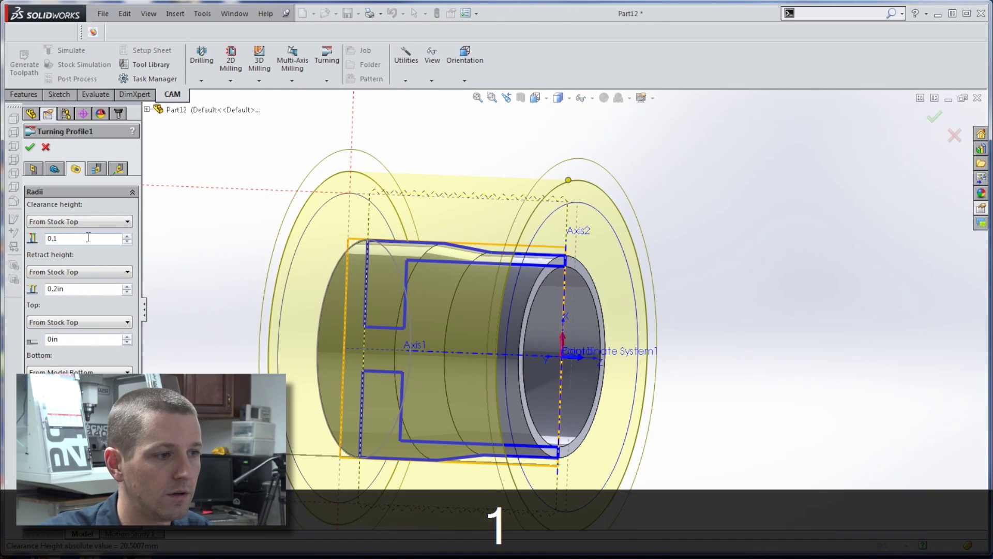
{"action": "key", "text": "Return"}
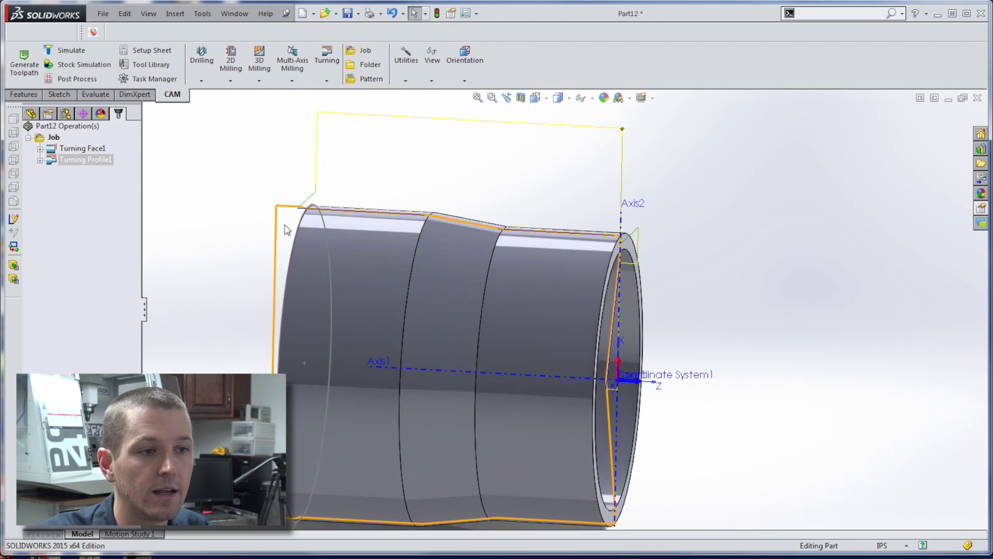
Simulate the updated turning profile toolpath.
{"action": "middle_click_drag", "start_coordinate": [474, 284], "coordinate": [457, 256]}
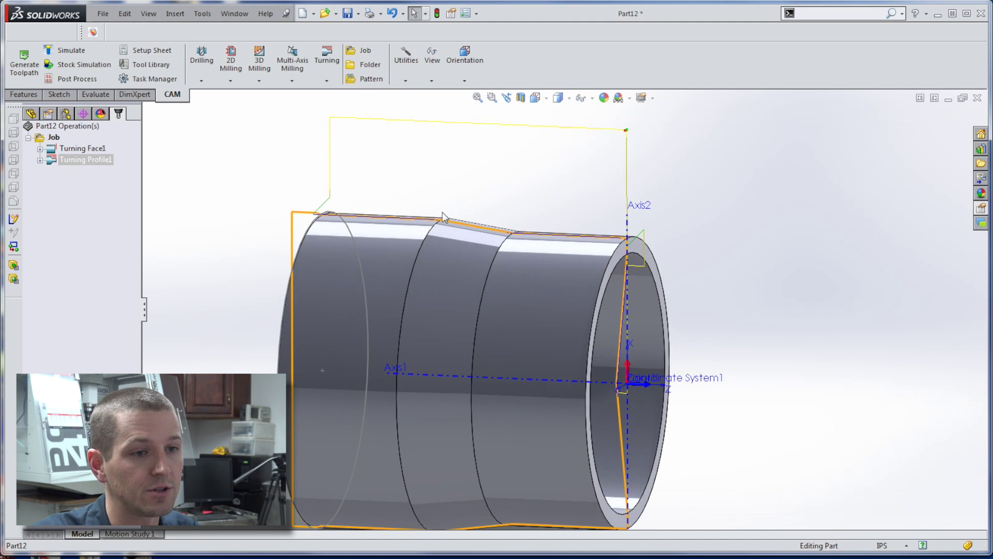
{"action": "left_click", "coordinate": [67, 51]}
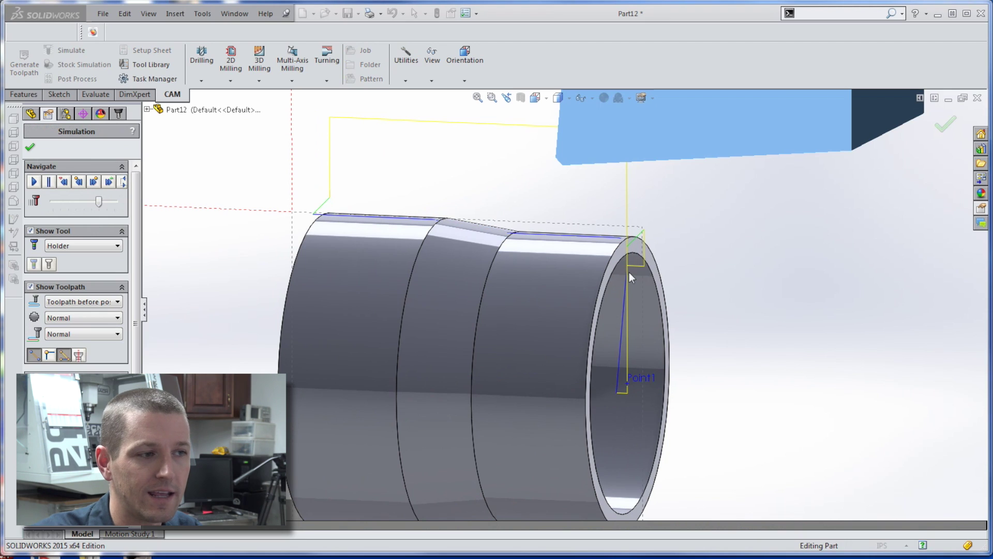
{"action": "left_click", "coordinate": [30, 147]}
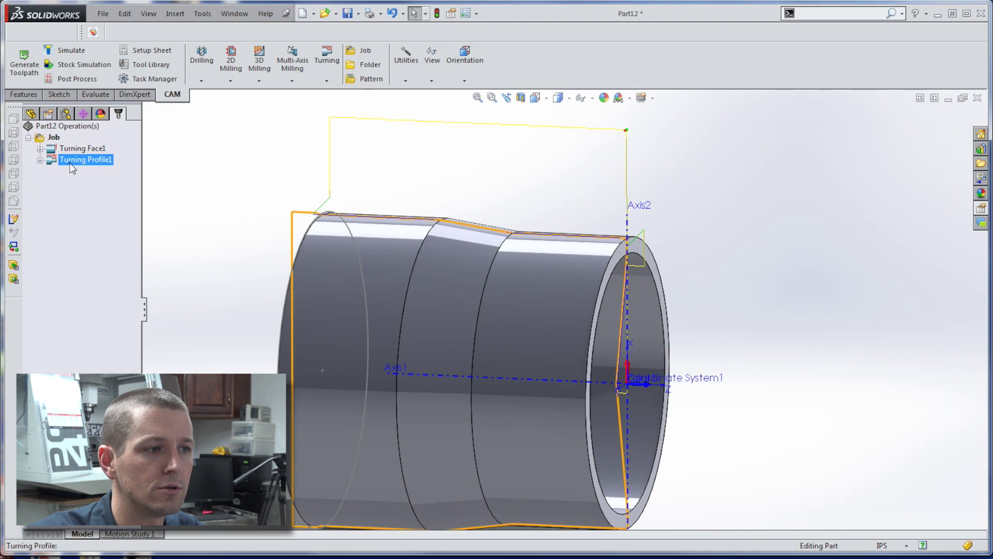
Uncheck Allow grooving for Turning Profile1's profile cut.
{"action": "right_click", "coordinate": [71, 167]}
{"action": "left_click", "coordinate": [88, 172]}
{"action": "left_click", "coordinate": [102, 170]}
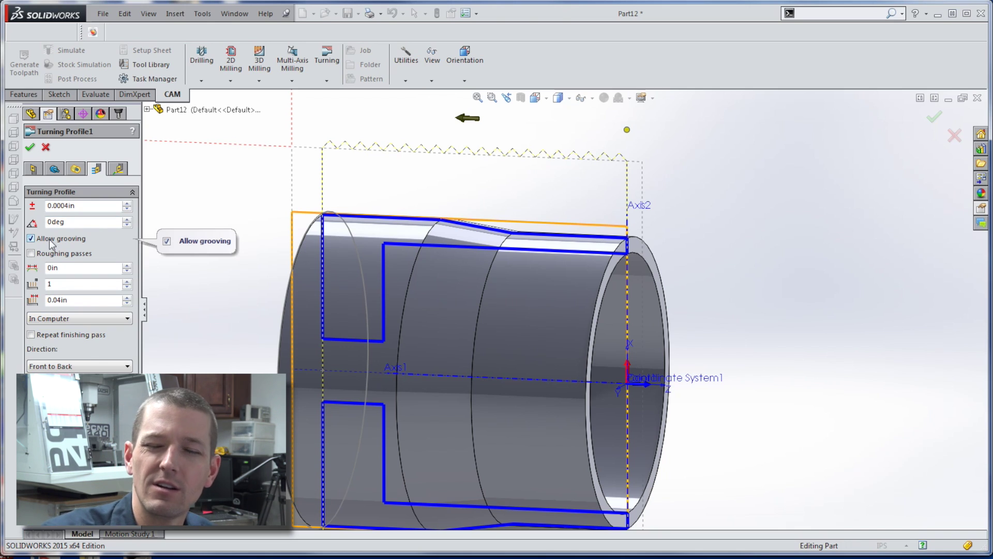
{"action": "left_click", "coordinate": [31, 239]}
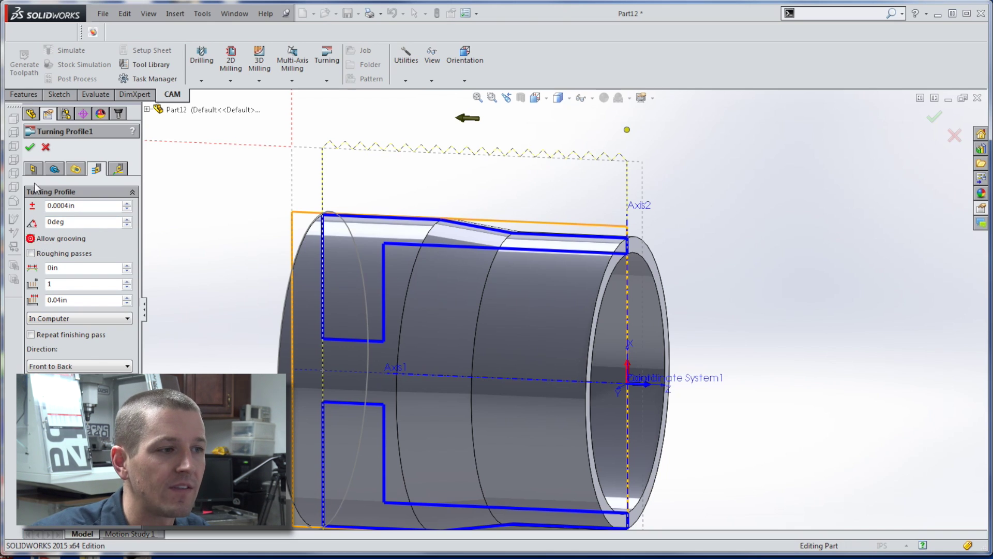
Accept the revised Turning Profile1 and simulate its toolpath along the part's outer rim.
{"action": "left_click", "coordinate": [30, 147]}
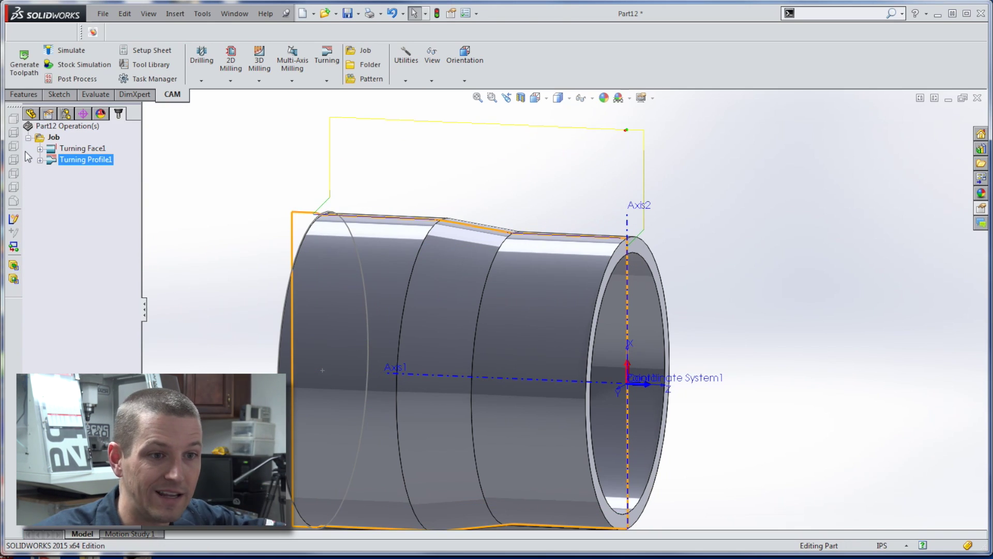
{"action": "left_click", "coordinate": [70, 50]}
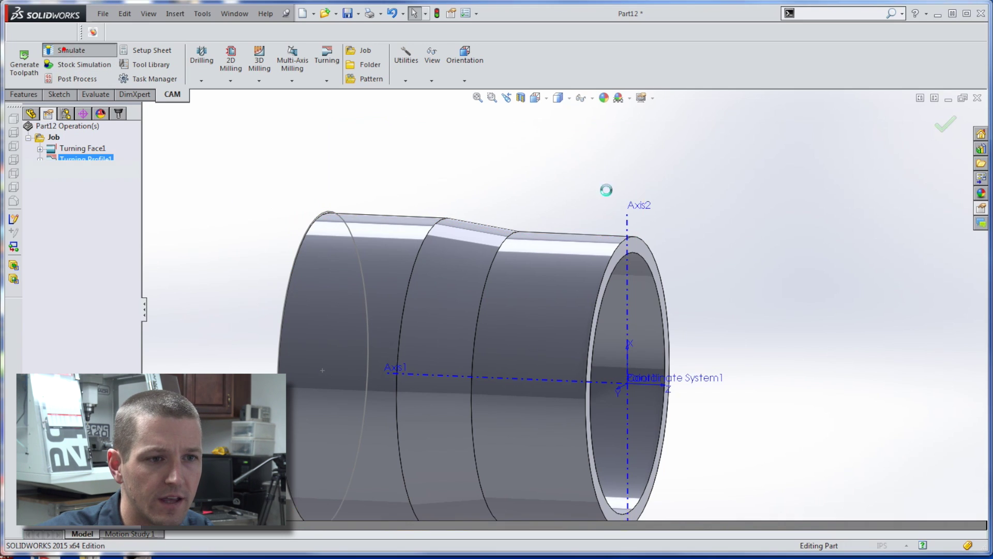
{"action": "scroll", "coordinate": [619, 265], "scroll_direction": "down", "scroll_amount": 2}
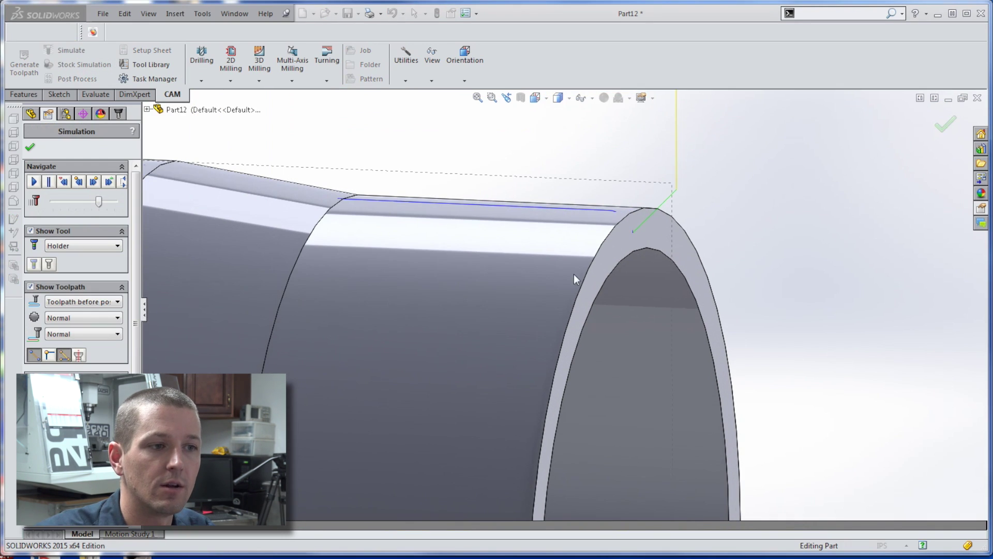
{"action": "scroll", "coordinate": [595, 259], "scroll_direction": "down", "scroll_amount": 3}
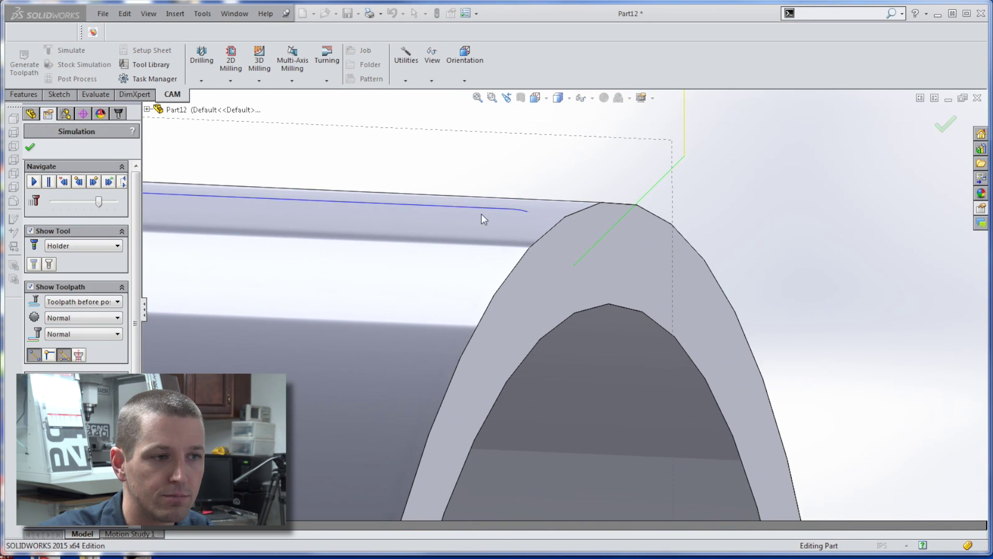
{"action": "middle_click_drag", "start_coordinate": [481, 213], "coordinate": [707, 280], "text": "ctrl"}
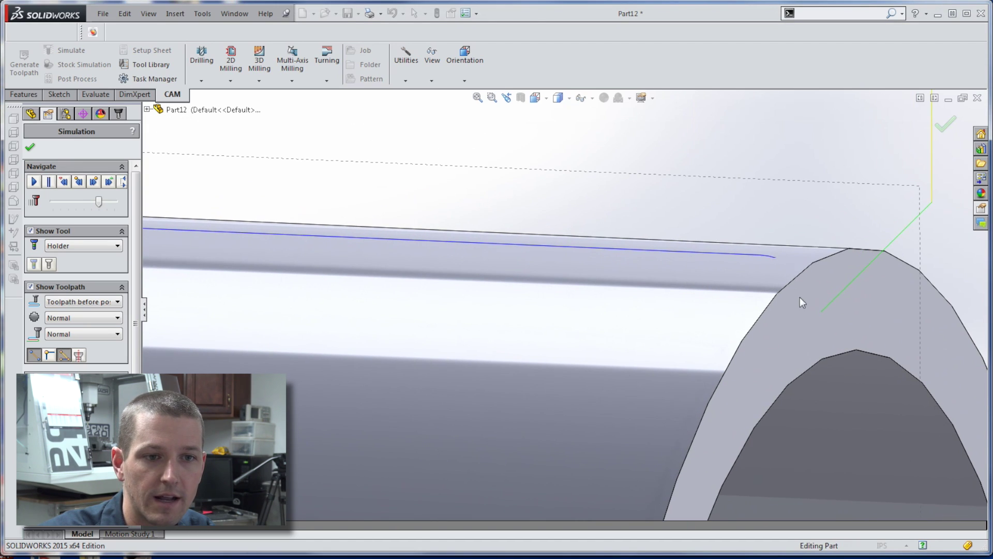
{"action": "key", "text": "z"}
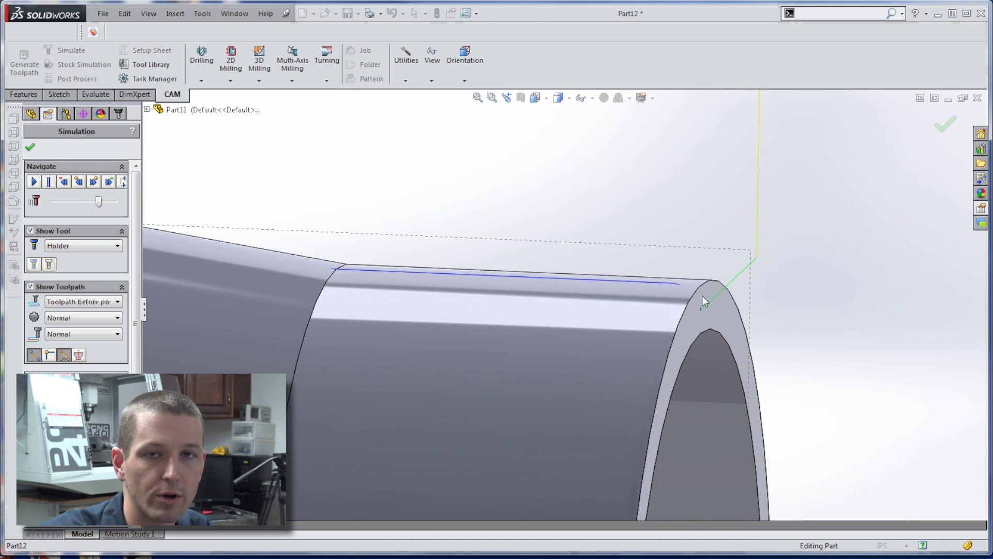
{"action": "left_click", "coordinate": [30, 147]}
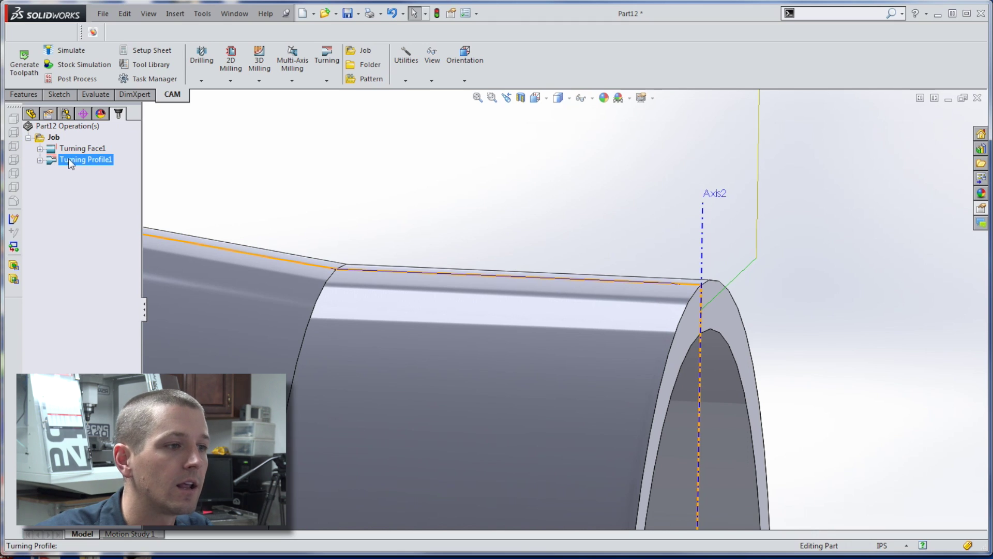
{"action": "right_click", "coordinate": [69, 158]}
{"action": "left_click", "coordinate": [77, 165]}
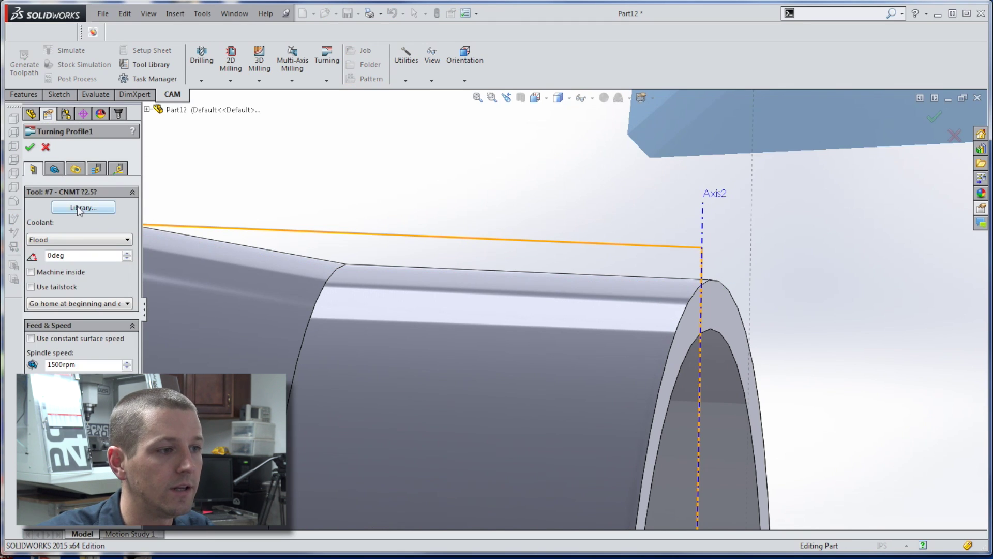
{"action": "left_click", "coordinate": [83, 208]}
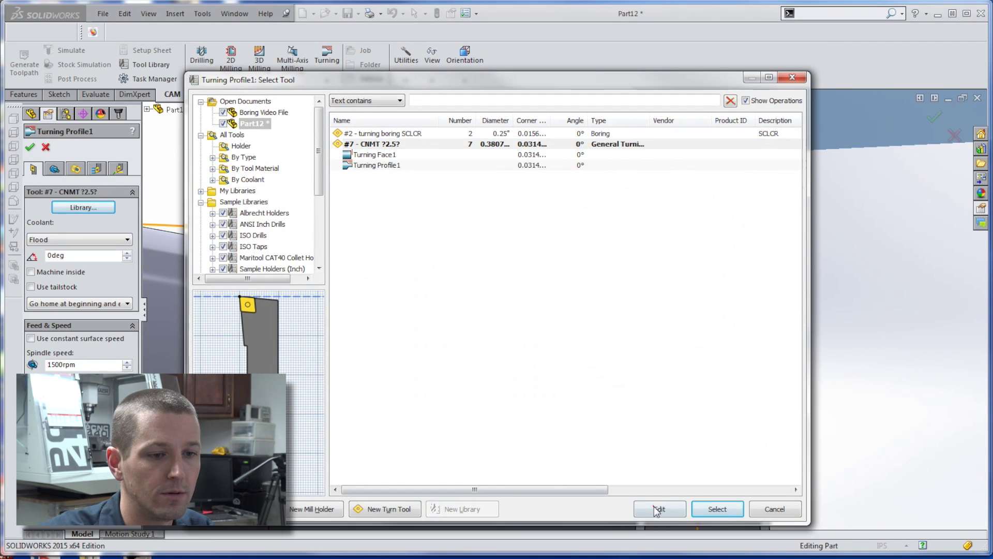
{"action": "left_click", "coordinate": [656, 509]}
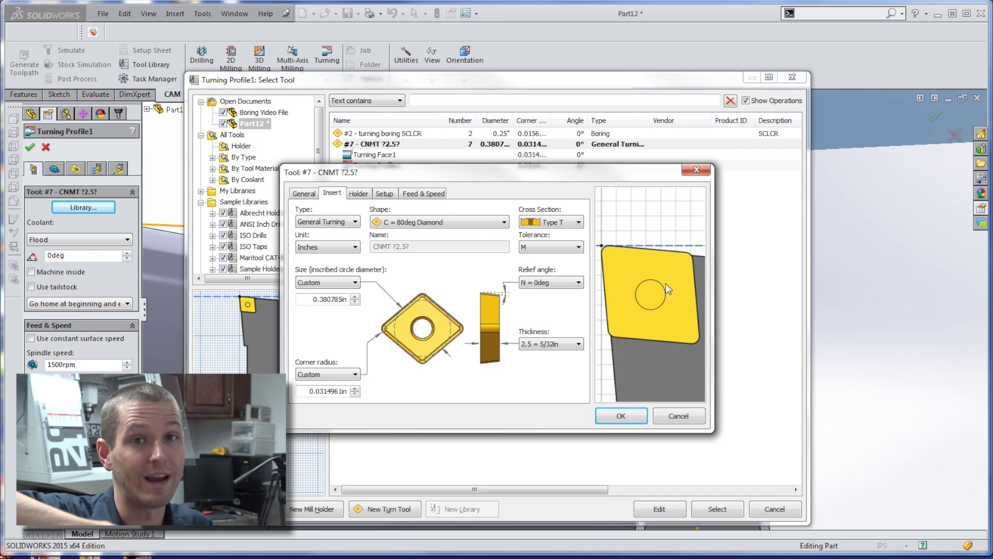
{"action": "left_click", "coordinate": [678, 415]}
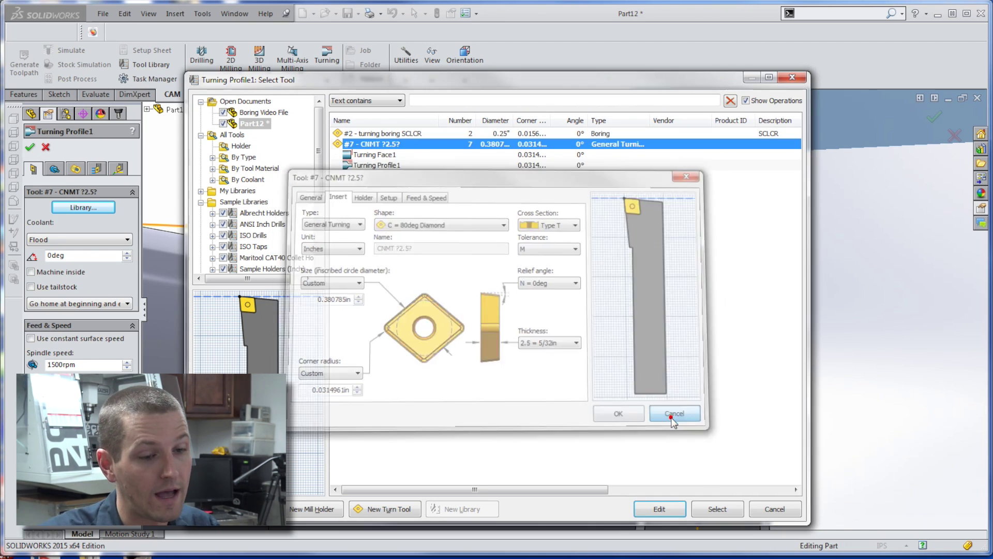
{"action": "left_click", "coordinate": [772, 507]}
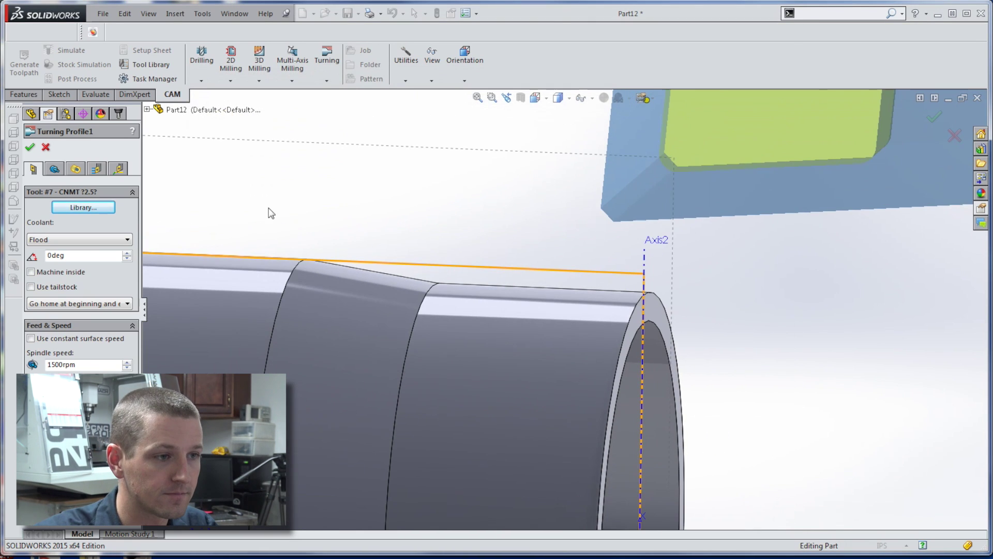
{"action": "left_click", "coordinate": [30, 147]}
{"action": "middle_click_drag", "start_coordinate": [228, 202], "coordinate": [365, 232]}
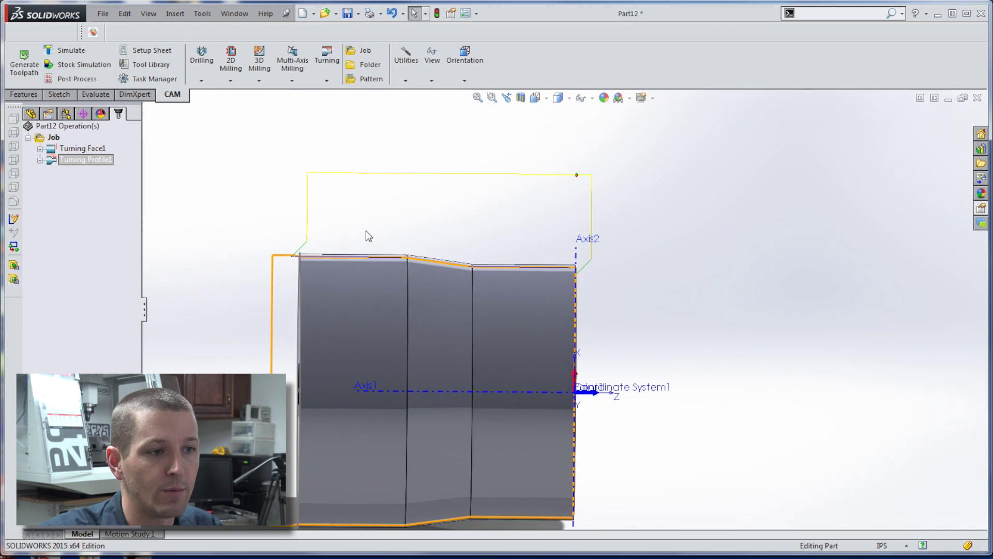
Enable confinement on Turning Profile1 with a Backside Stock Offset of 0.1in.
{"action": "right_click", "coordinate": [78, 159]}
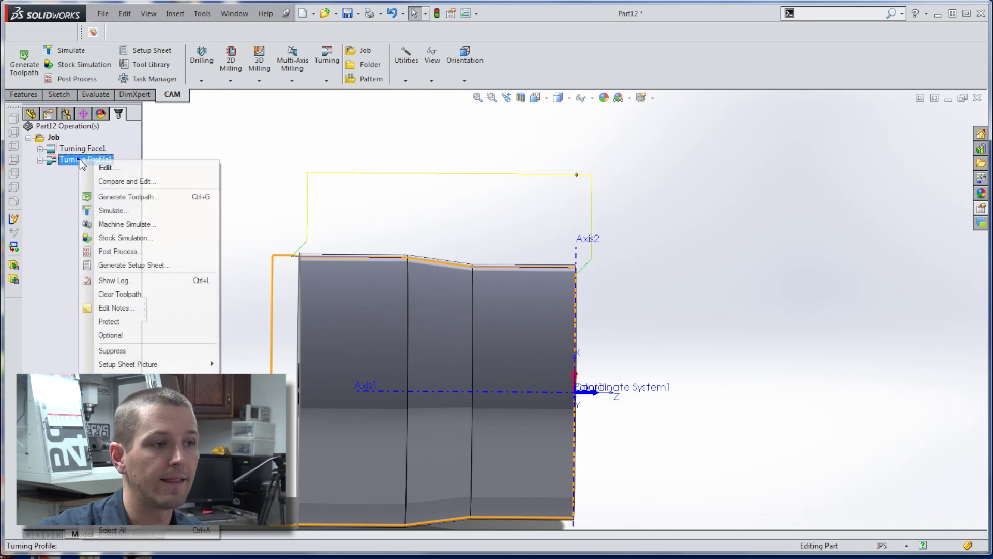
{"action": "left_click", "coordinate": [105, 167]}
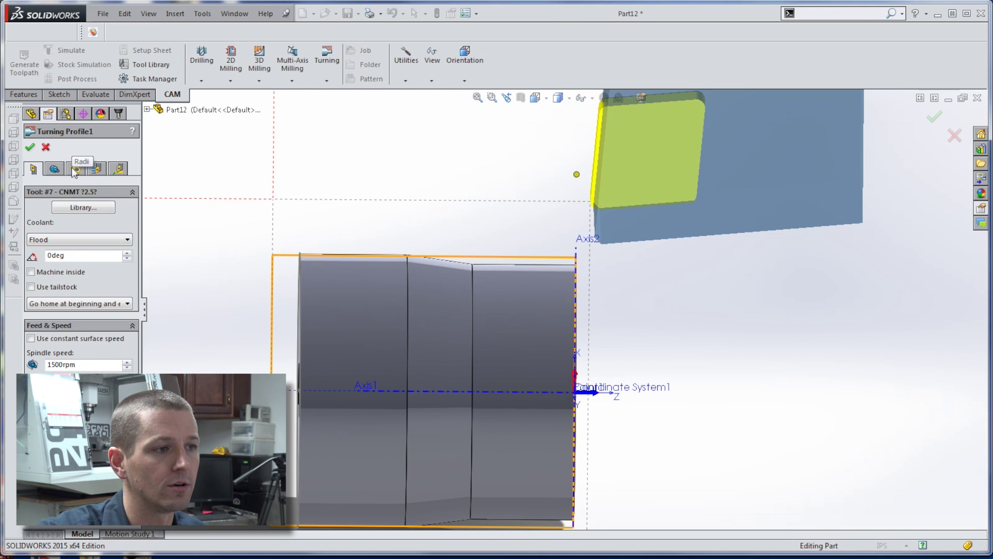
{"action": "left_click", "coordinate": [61, 169]}
{"action": "left_click", "coordinate": [30, 192]}
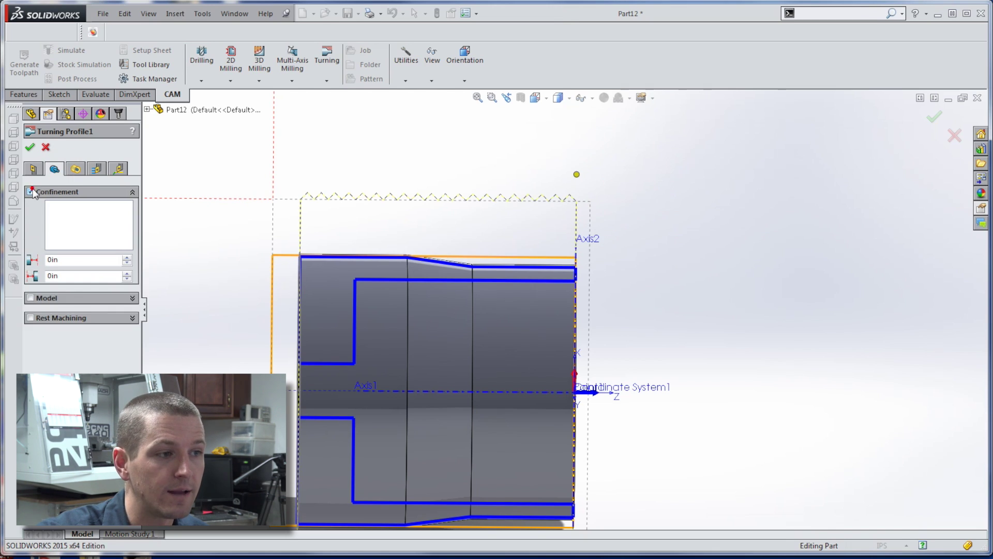
{"action": "left_click", "coordinate": [84, 277]}
{"action": "key", "text": "Delete"}
{"action": "type", "text": ".1"}
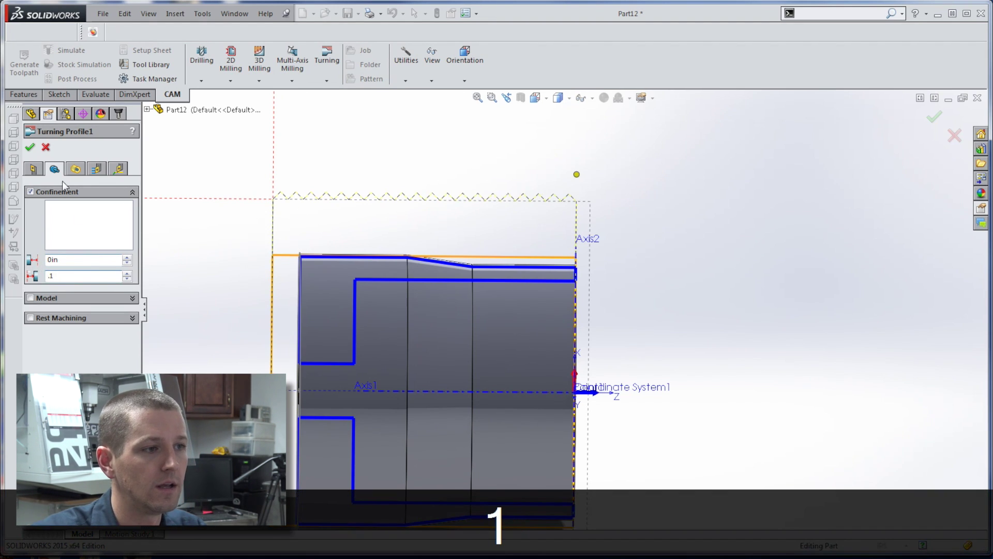
{"action": "left_click", "coordinate": [30, 148]}
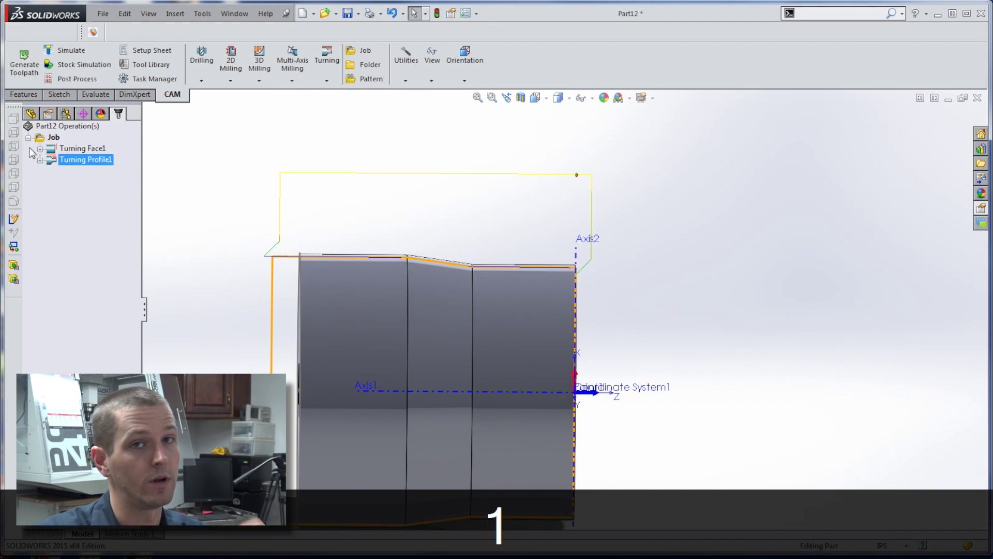
{"action": "middle_click_drag", "start_coordinate": [342, 227], "coordinate": [309, 205]}
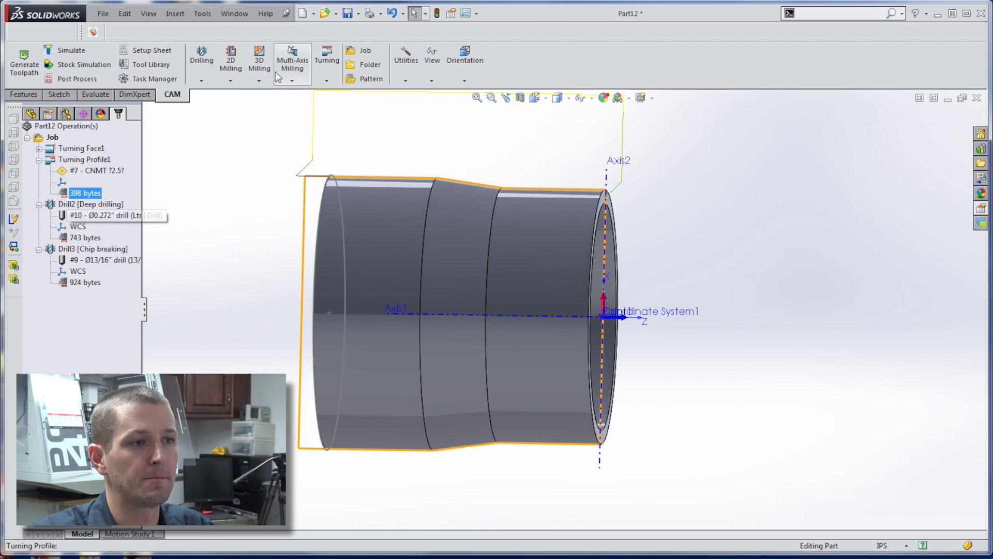
Add Turning Profile2 using the #2 turning boring SCLCR tool from the Boring Video File.
{"action": "left_click", "coordinate": [327, 77]}
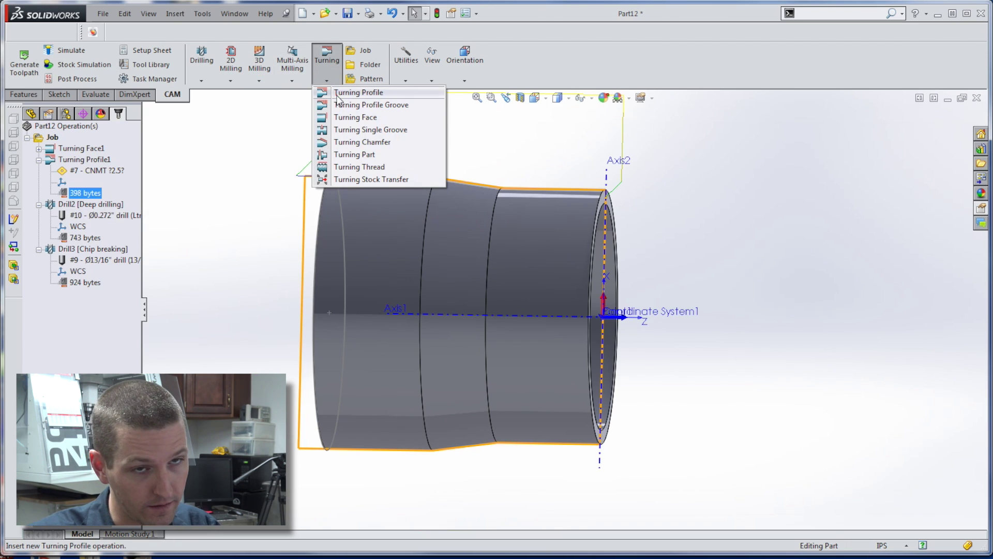
{"action": "left_click", "coordinate": [337, 94]}
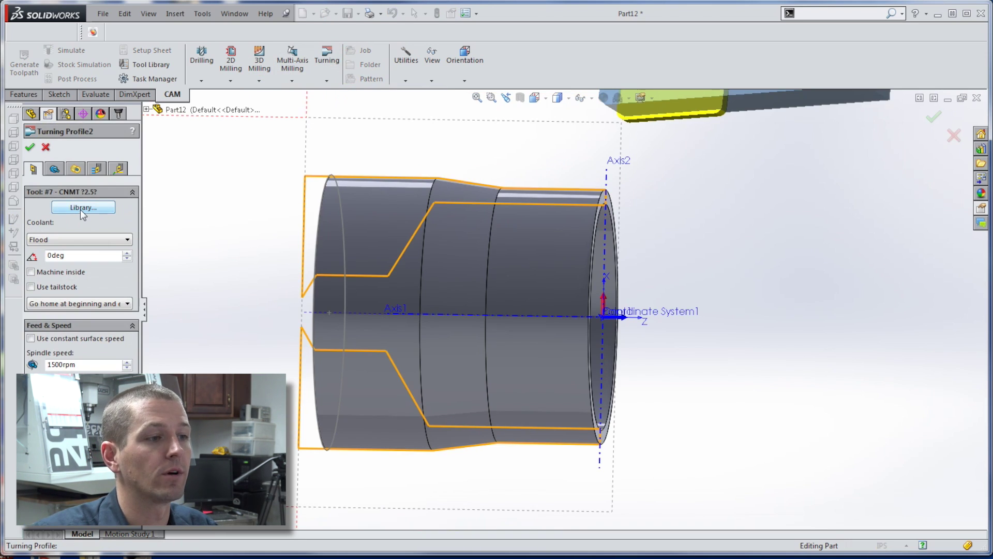
{"action": "left_click", "coordinate": [82, 207]}
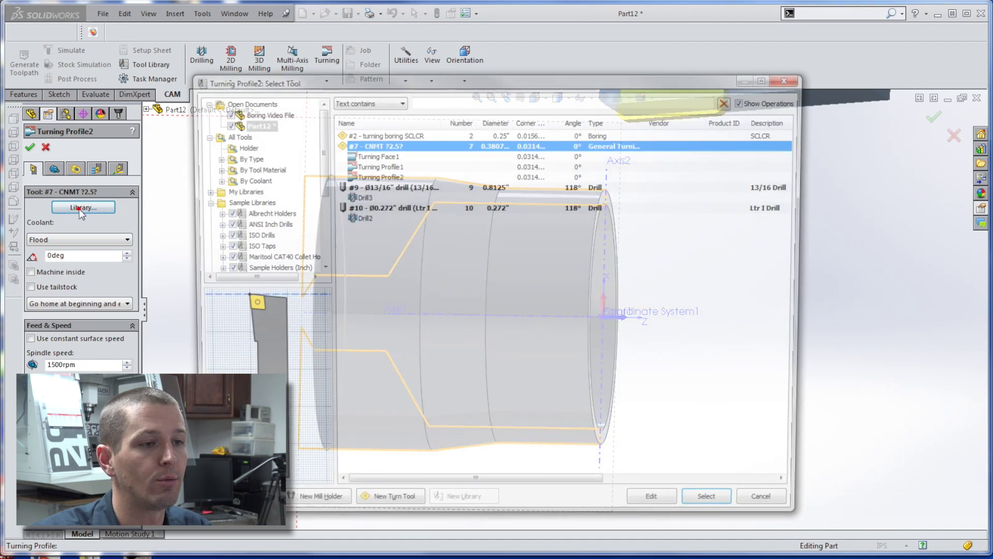
{"action": "left_click", "coordinate": [264, 112]}
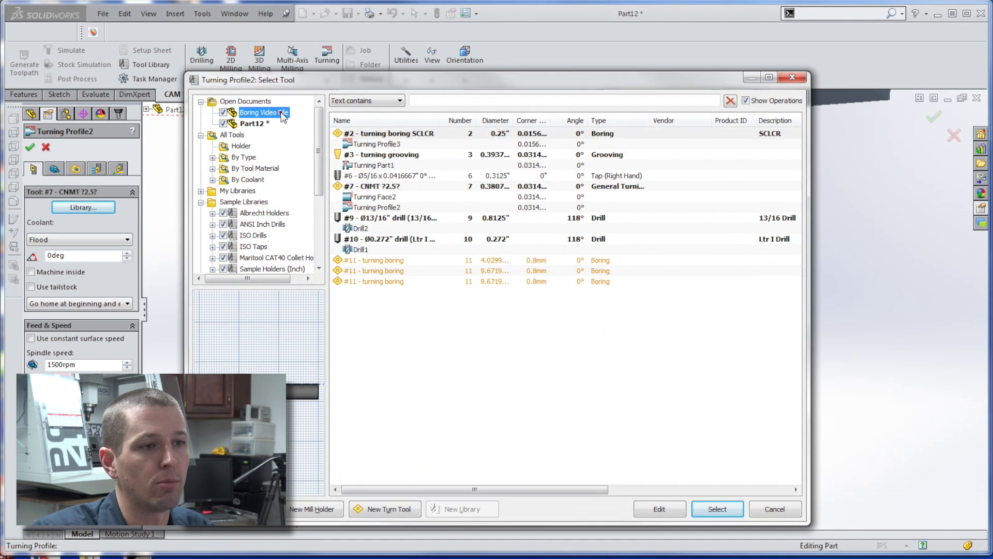
{"action": "left_click", "coordinate": [357, 144]}
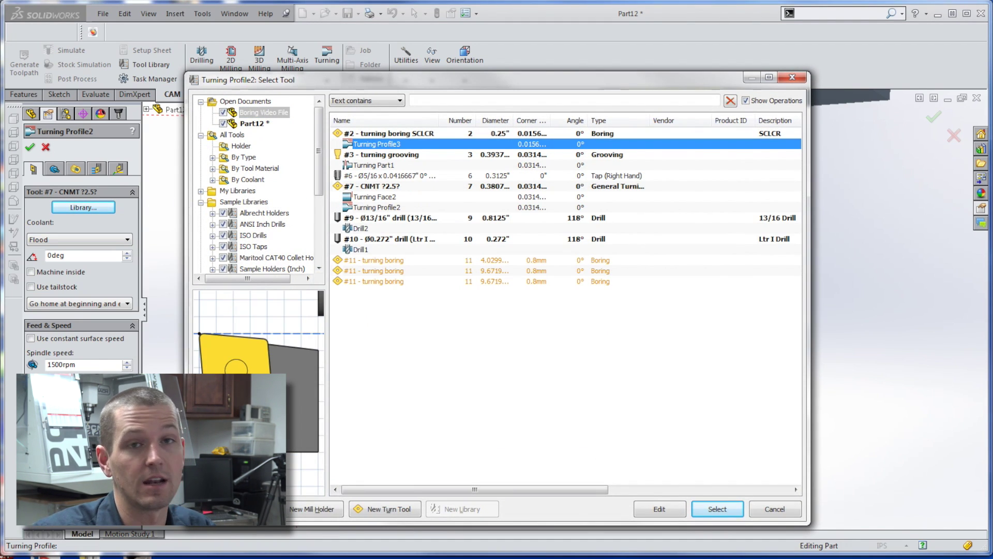
{"action": "left_click", "coordinate": [668, 505]}
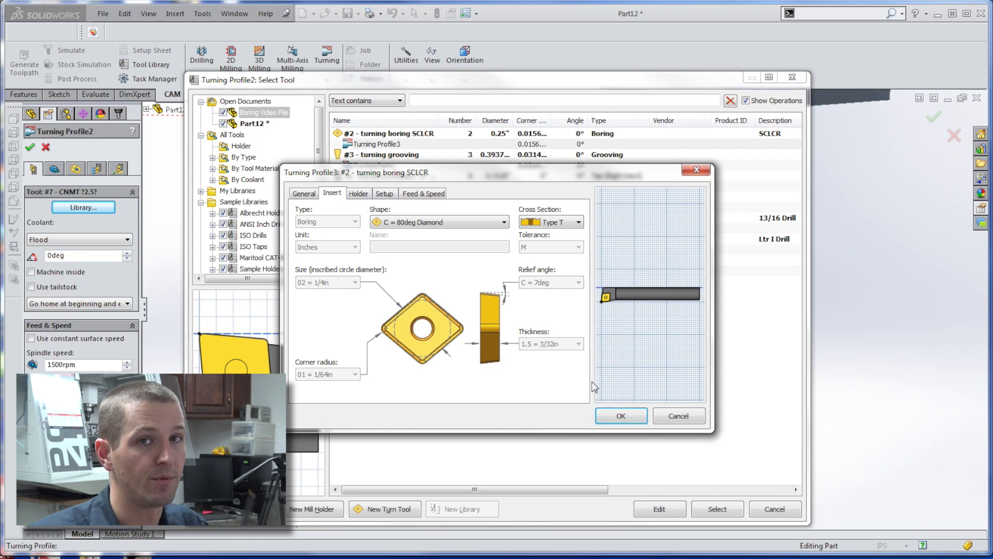
{"action": "left_click", "coordinate": [632, 418]}
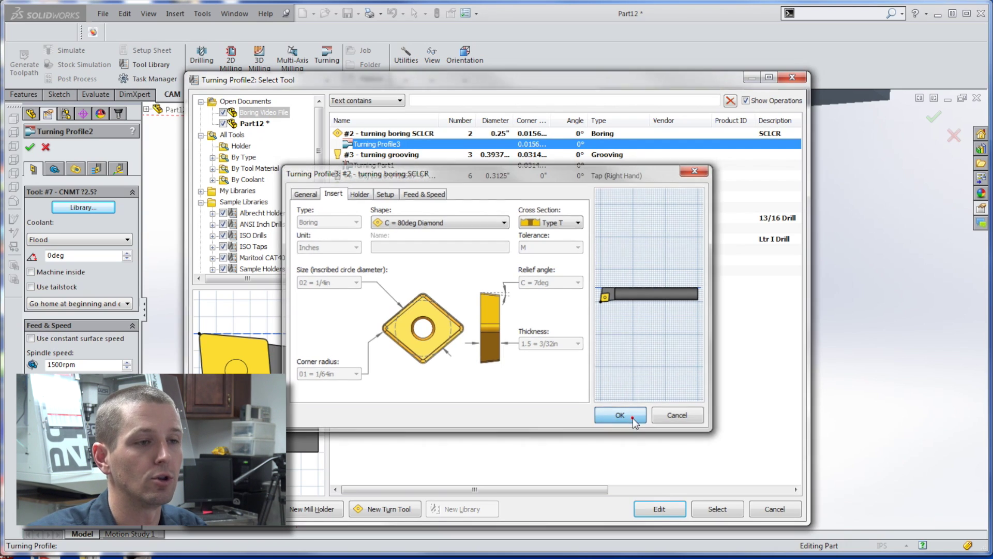
{"action": "left_click", "coordinate": [714, 509]}
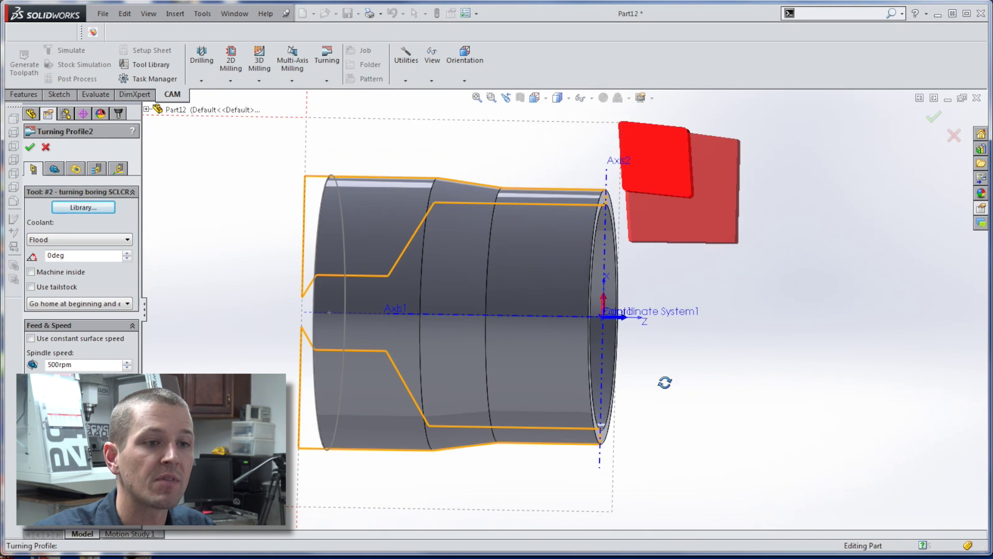
{"action": "middle_click_drag", "start_coordinate": [665, 382], "coordinate": [300, 305]}
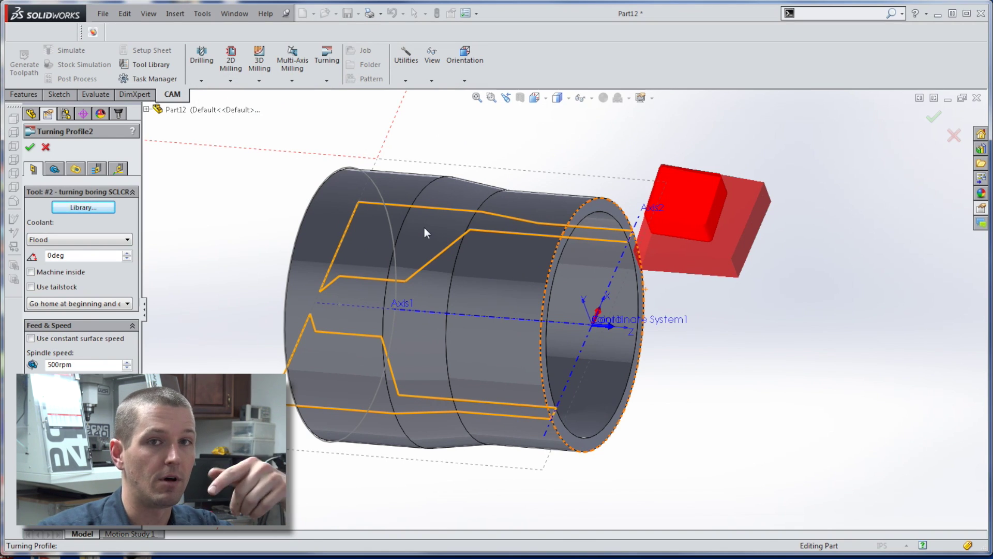
Enable Machine inside for Turning Profile2, then dismiss the retract height error.
{"action": "left_click", "coordinate": [31, 272]}
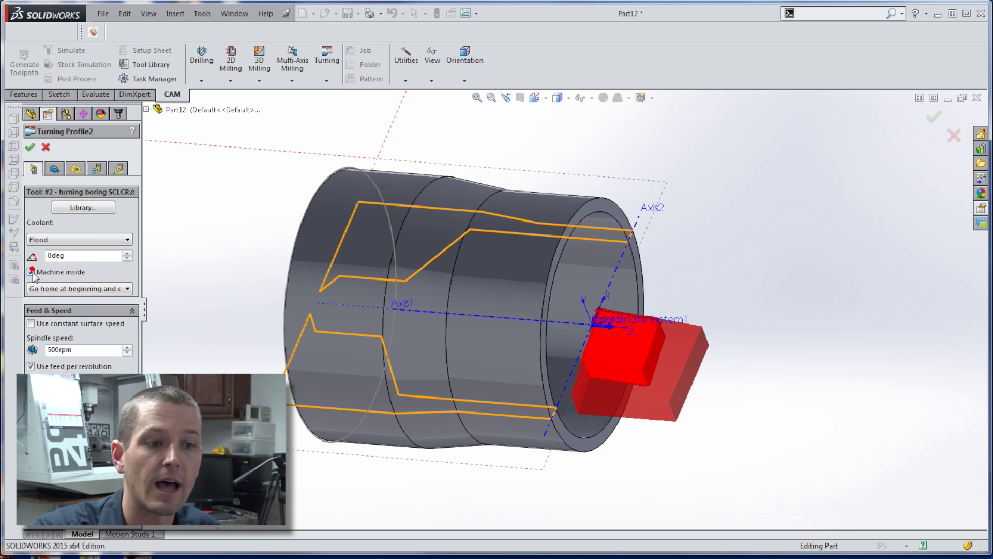
{"action": "middle_click_drag", "start_coordinate": [228, 292], "coordinate": [93, 200]}
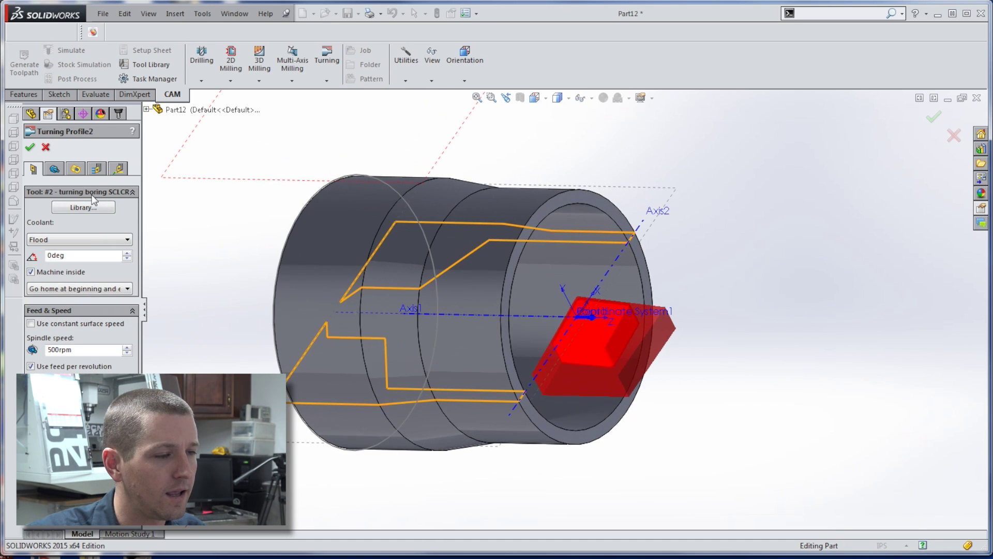
{"action": "left_click", "coordinate": [29, 149]}
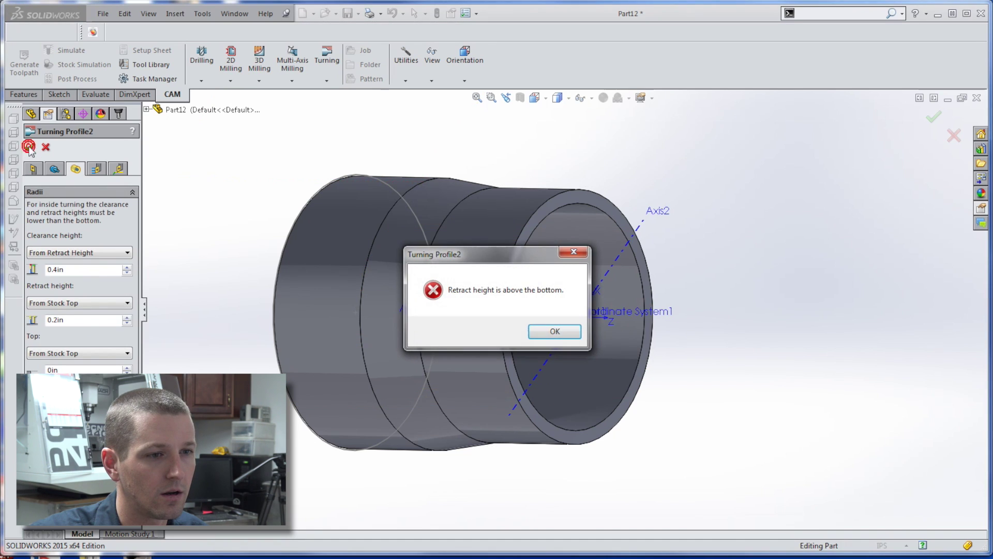
{"action": "left_click", "coordinate": [555, 331]}
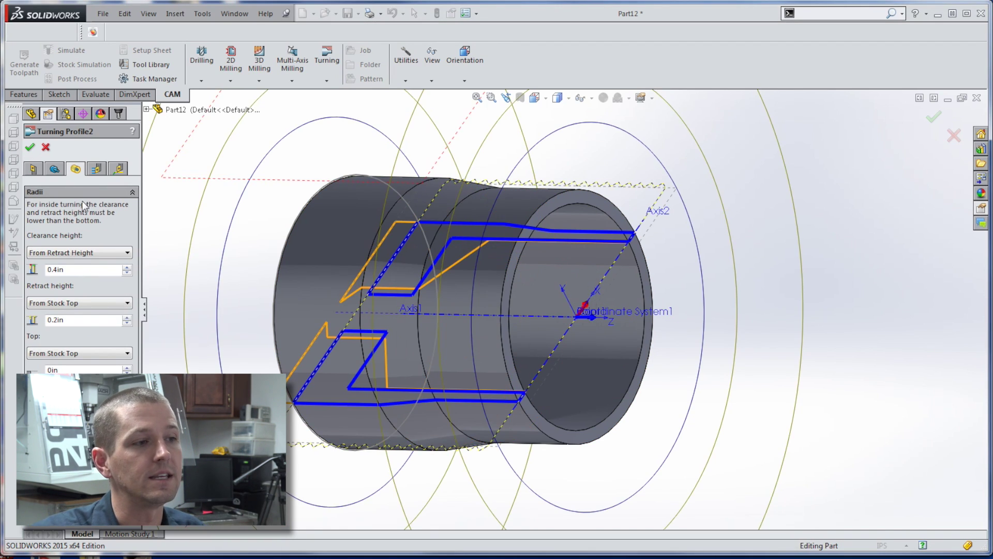
Set both clearance and retract height references to Absolute (From Origin).
{"action": "mouse_move", "coordinate": [86, 256]}
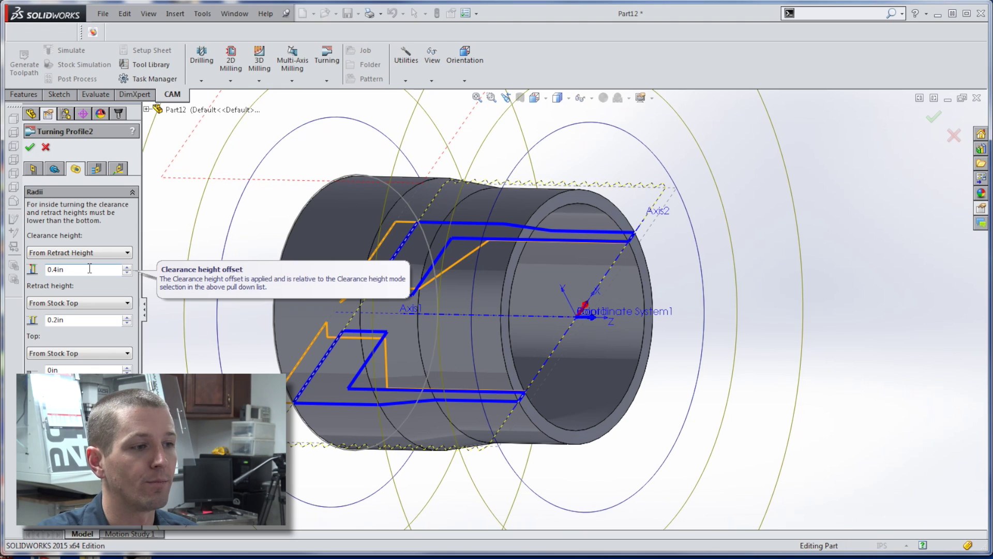
{"action": "left_click", "coordinate": [67, 253]}
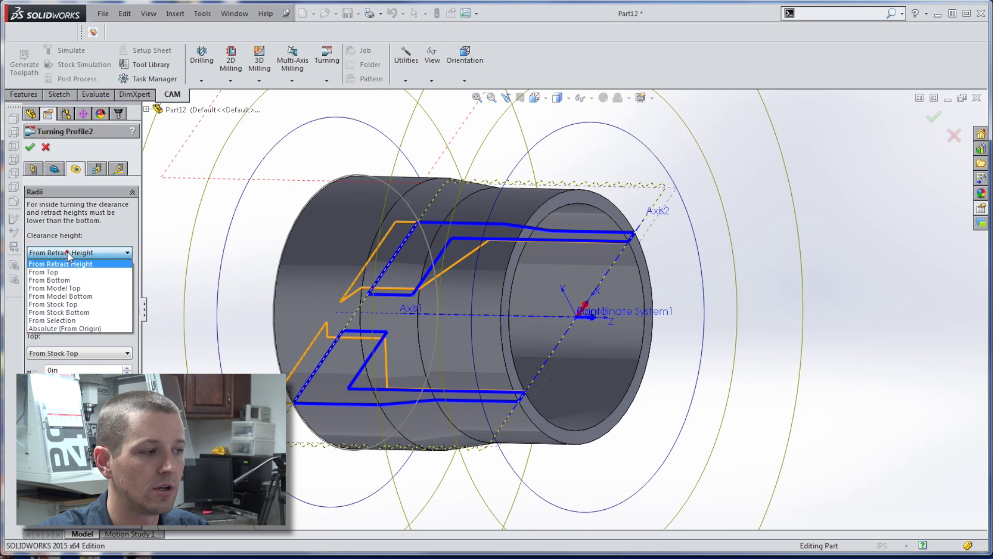
{"action": "left_click", "coordinate": [73, 328]}
{"action": "left_click", "coordinate": [78, 303]}
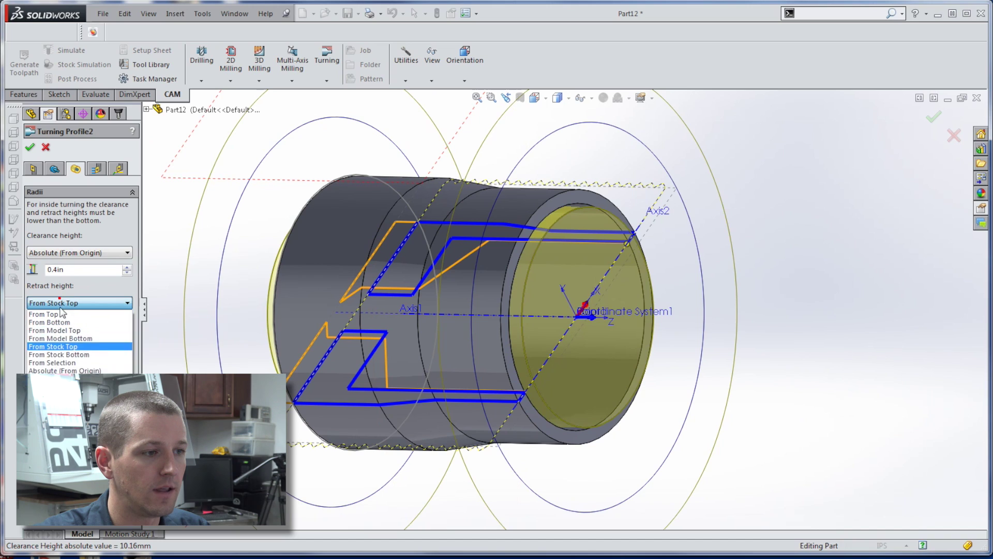
{"action": "left_click", "coordinate": [66, 369]}
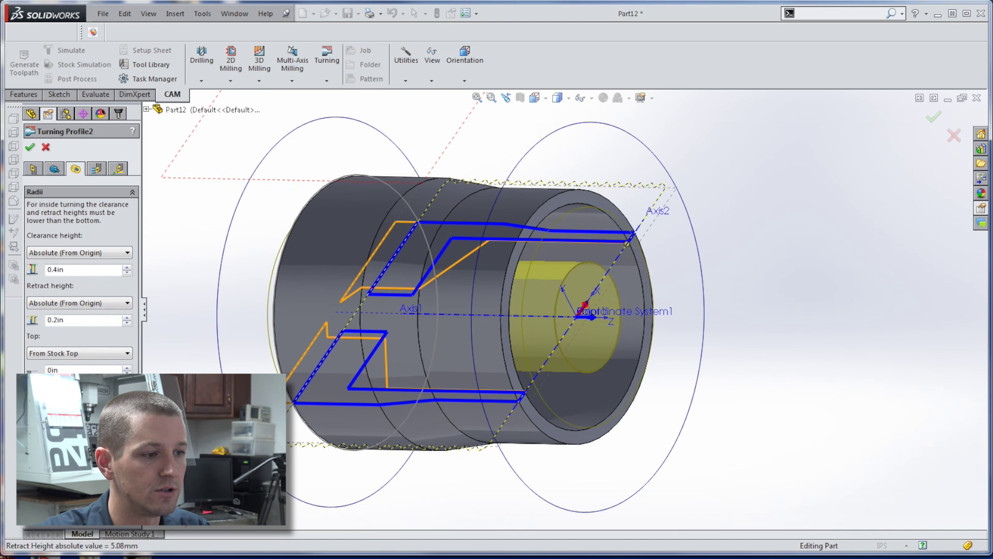
Enter 0.08in clearance height and 0.1in retract height for Turning Profile2.
{"action": "double_click", "coordinate": [86, 270]}
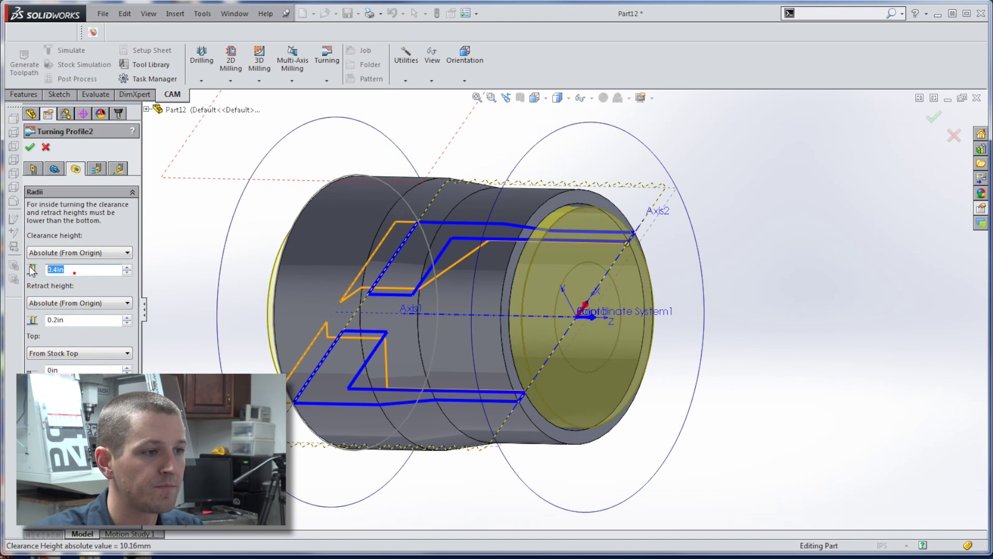
{"action": "key", "text": "Delete"}
{"action": "type", "text": ".08"}
{"action": "key", "text": "Tab"}
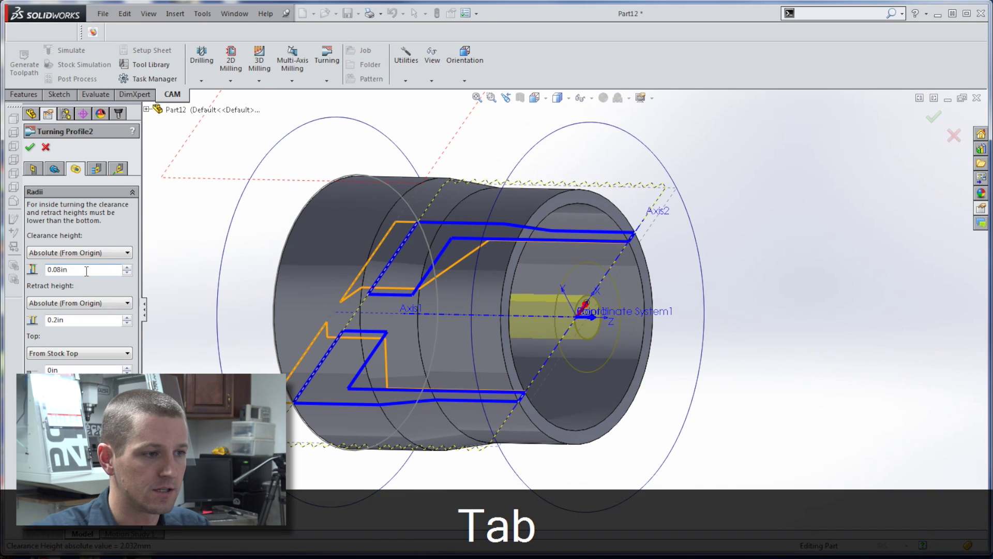
{"action": "double_click", "coordinate": [82, 324]}
{"action": "type", "text": ".1"}
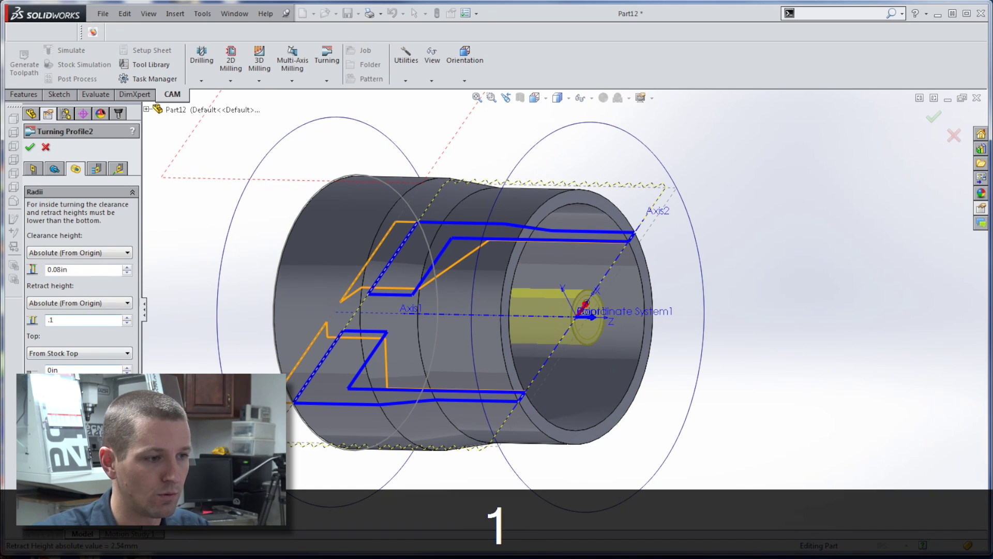
{"action": "key", "text": "Tab"}
{"action": "key", "text": "Tab"}
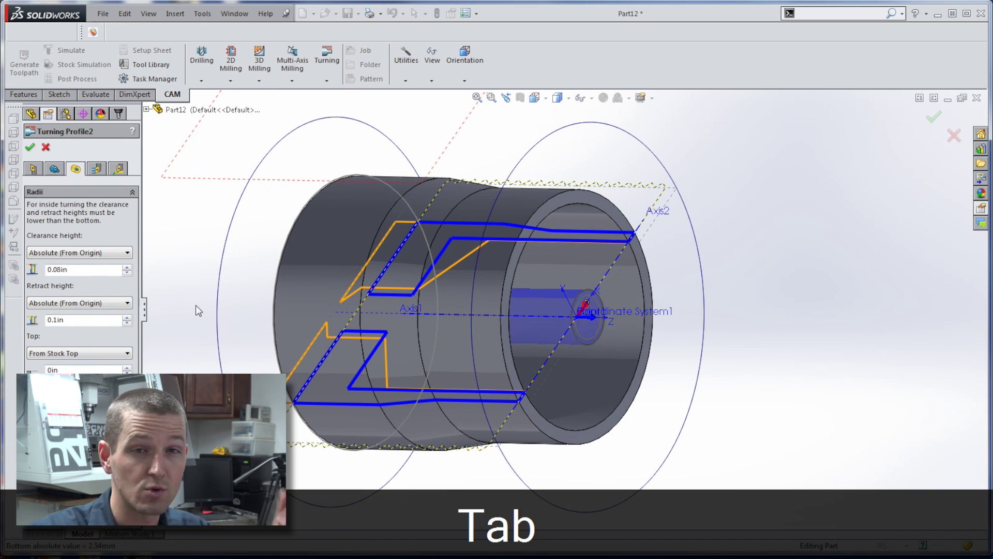
{"action": "middle_click_drag", "start_coordinate": [196, 305], "coordinate": [203, 269]}
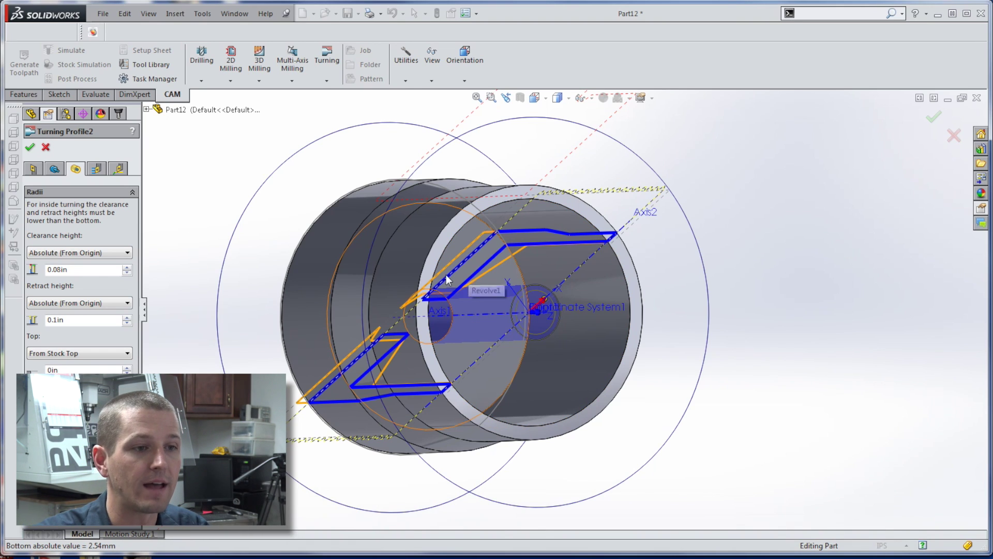
Accept Turning Profile2 and inspect the generated boring toolpath inside the bore.
{"action": "left_click", "coordinate": [29, 147]}
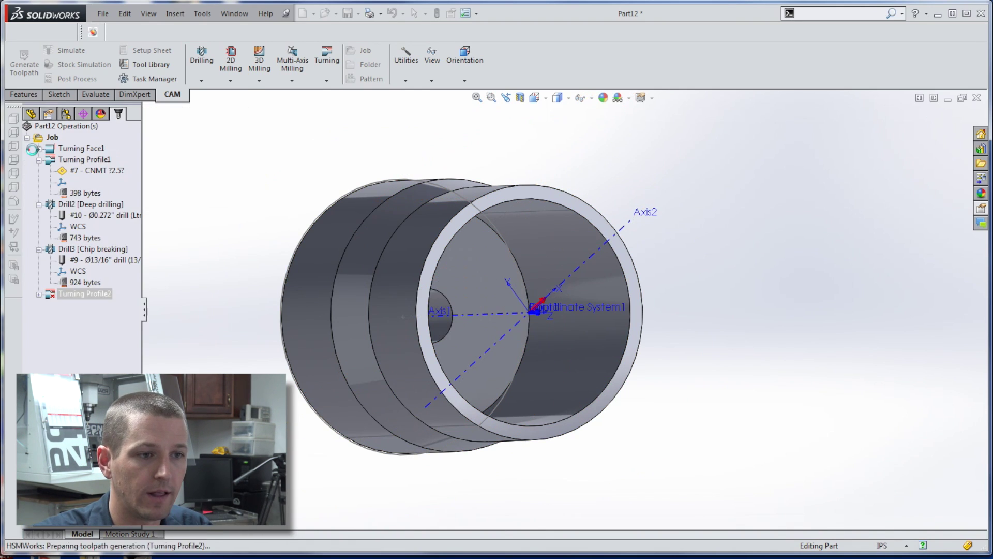
{"action": "scroll", "coordinate": [373, 280], "scroll_direction": "down", "scroll_amount": 5}
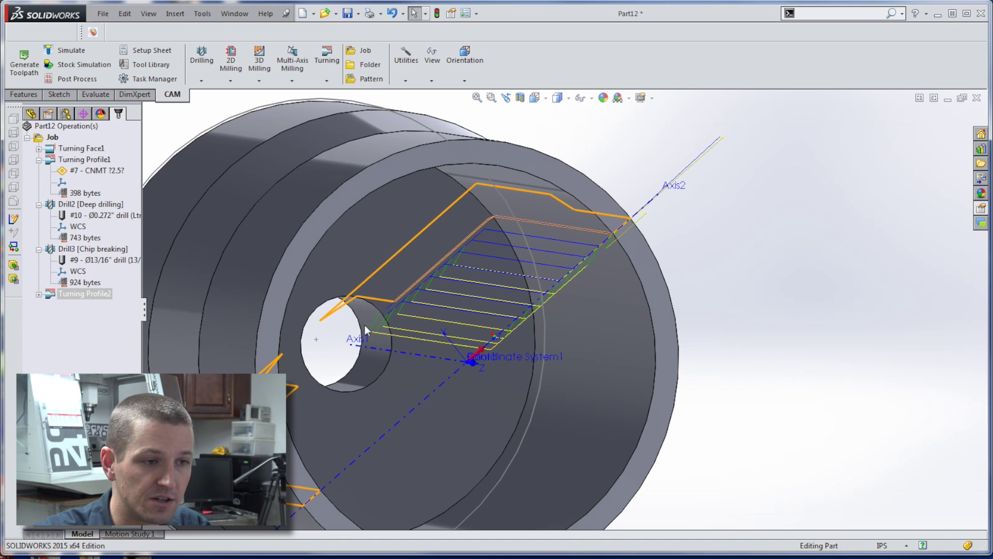
{"action": "scroll", "coordinate": [171, 319], "scroll_direction": "up", "scroll_amount": 2}
{"action": "middle_click_drag", "start_coordinate": [171, 319], "coordinate": [374, 363]}
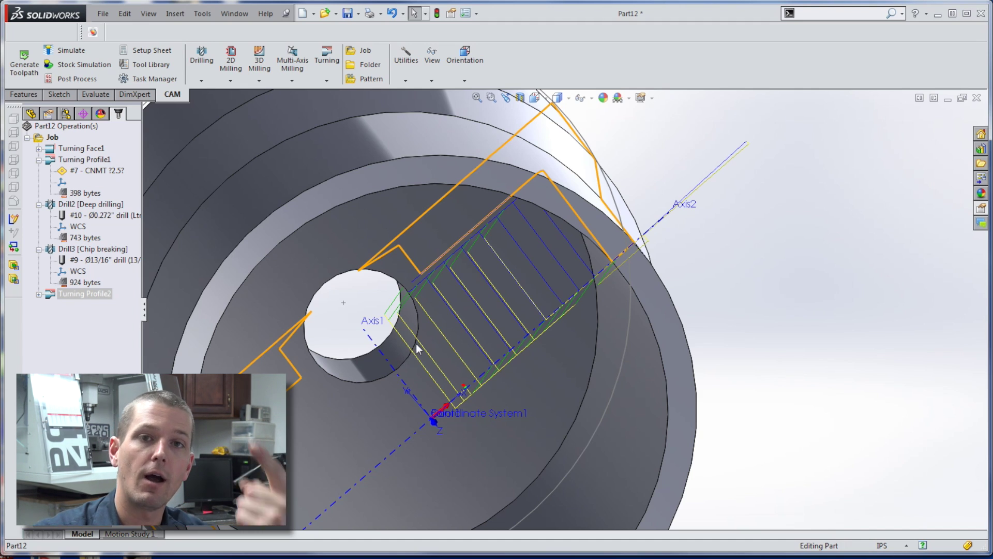
{"action": "middle_click_drag", "start_coordinate": [418, 348], "coordinate": [420, 346]}
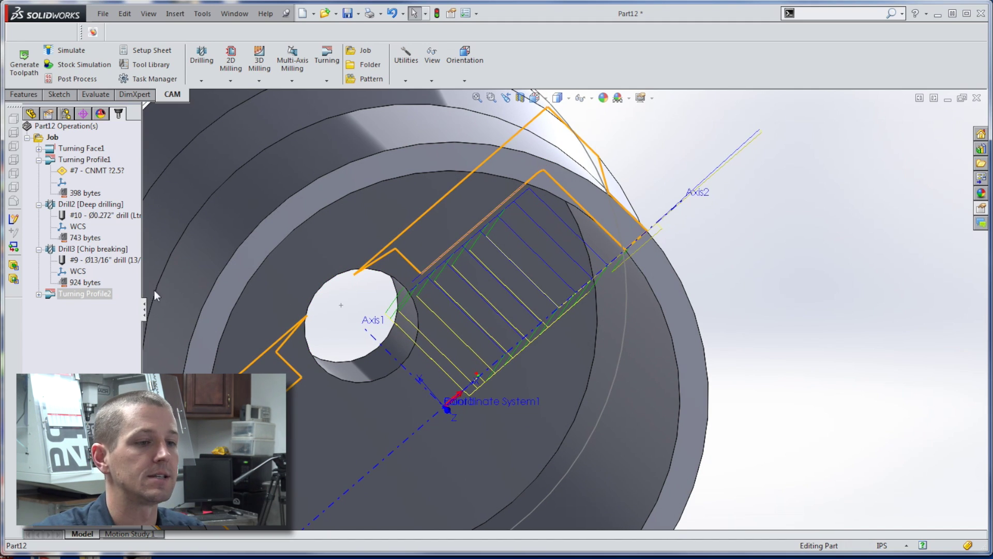
{"action": "middle_click_drag", "start_coordinate": [154, 290], "coordinate": [214, 279]}
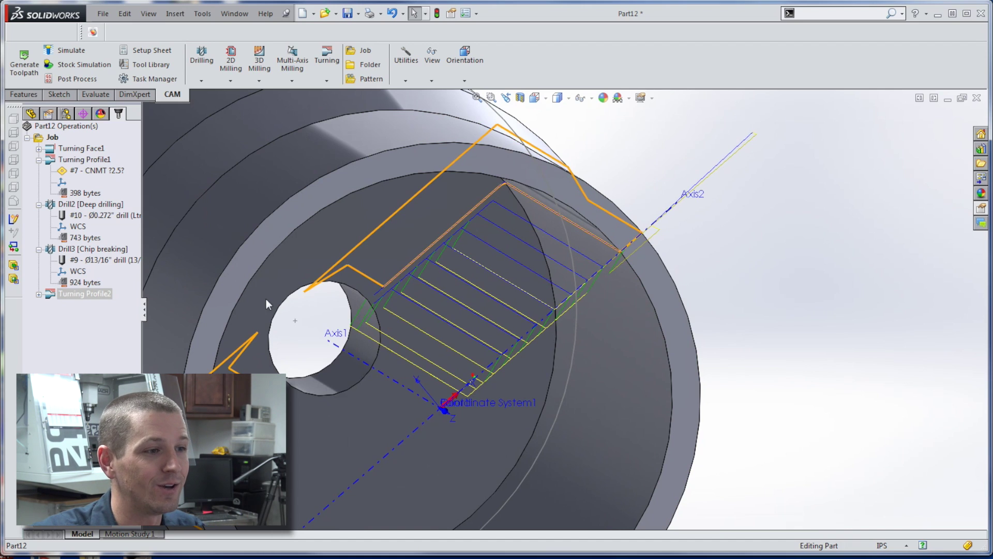
{"action": "key", "text": "f"}
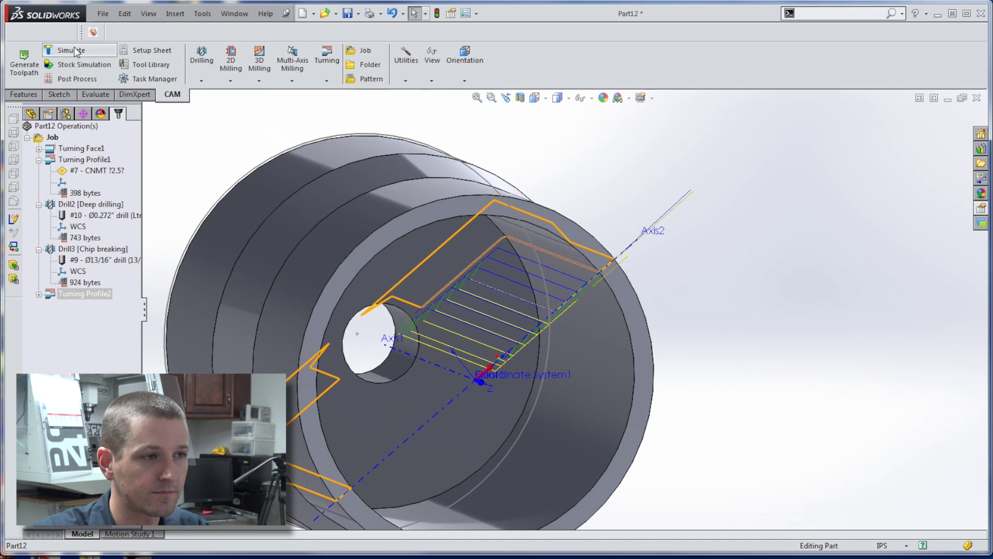
{"action": "left_click", "coordinate": [75, 52]}
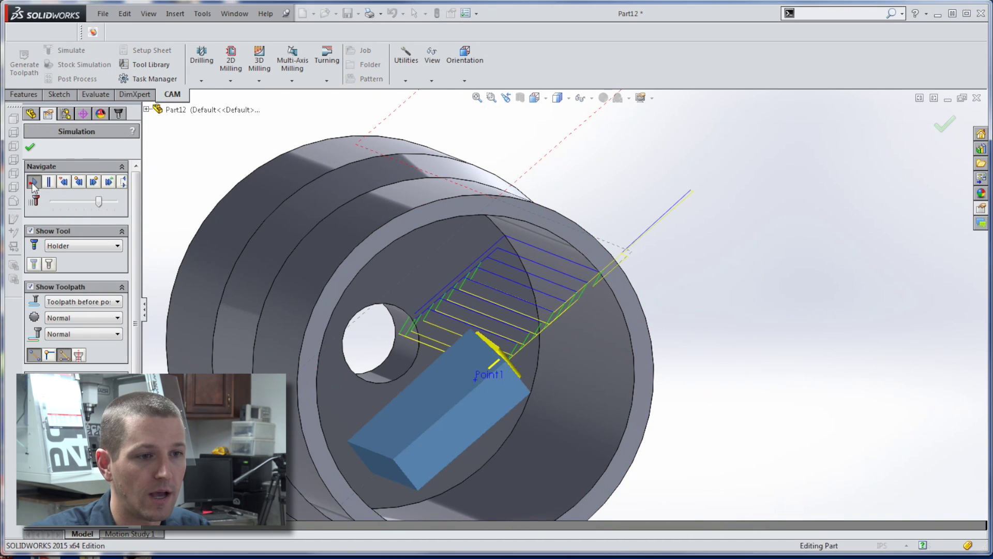
{"action": "left_click", "coordinate": [33, 182]}
{"action": "left_click", "coordinate": [99, 201]}
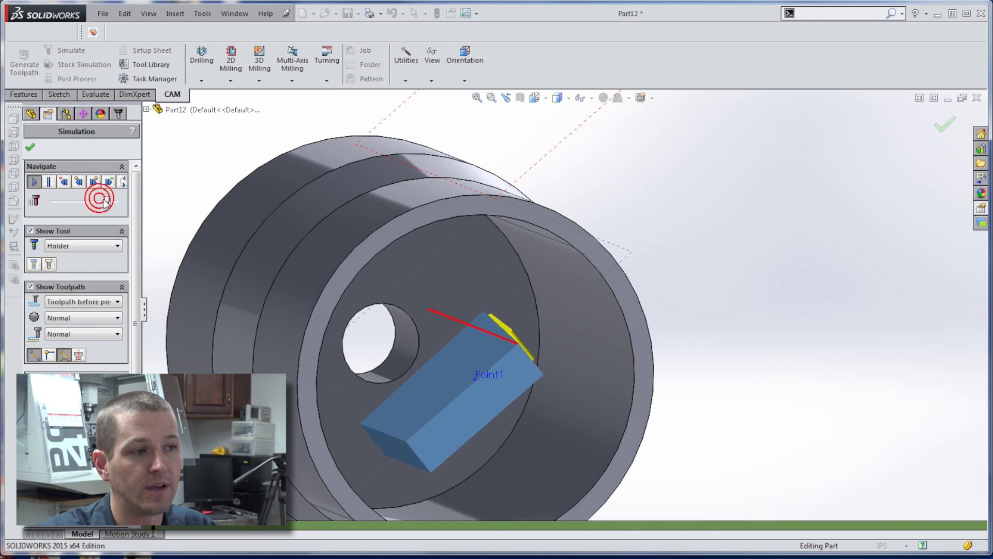
{"action": "left_click", "coordinate": [31, 148]}
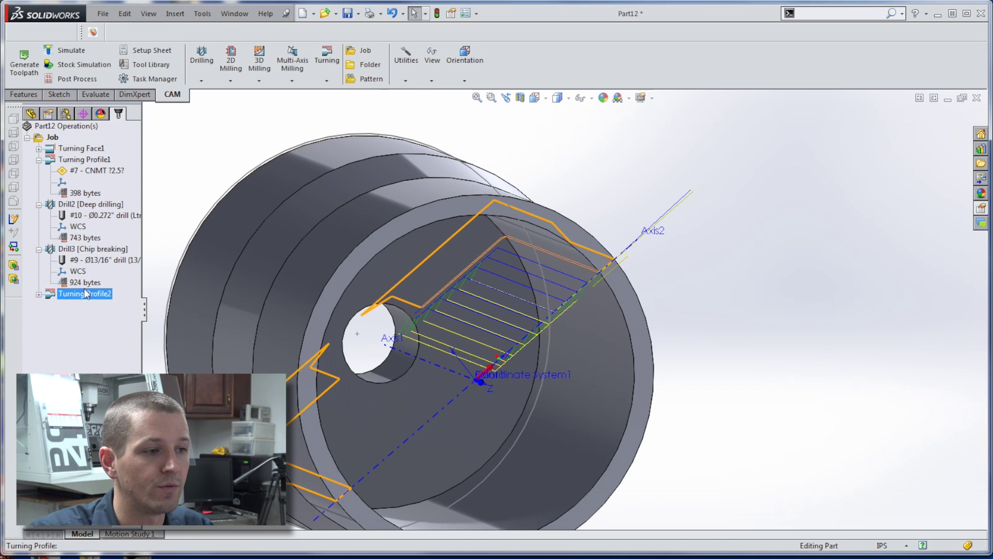
Reopen Turning Profile2 and accept it to regenerate the boring toolpath.
{"action": "left_click", "coordinate": [39, 295]}
{"action": "right_click", "coordinate": [65, 293]}
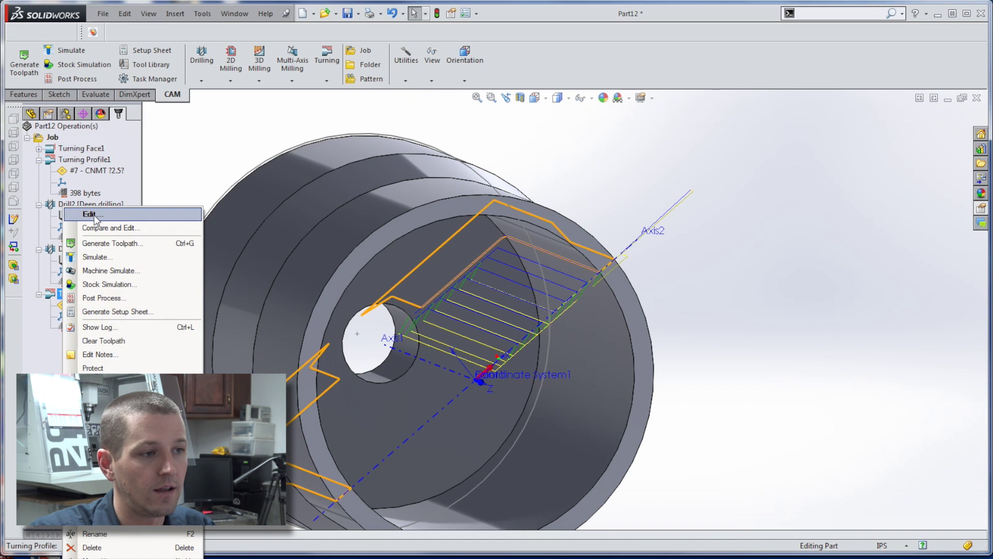
{"action": "left_click", "coordinate": [93, 213]}
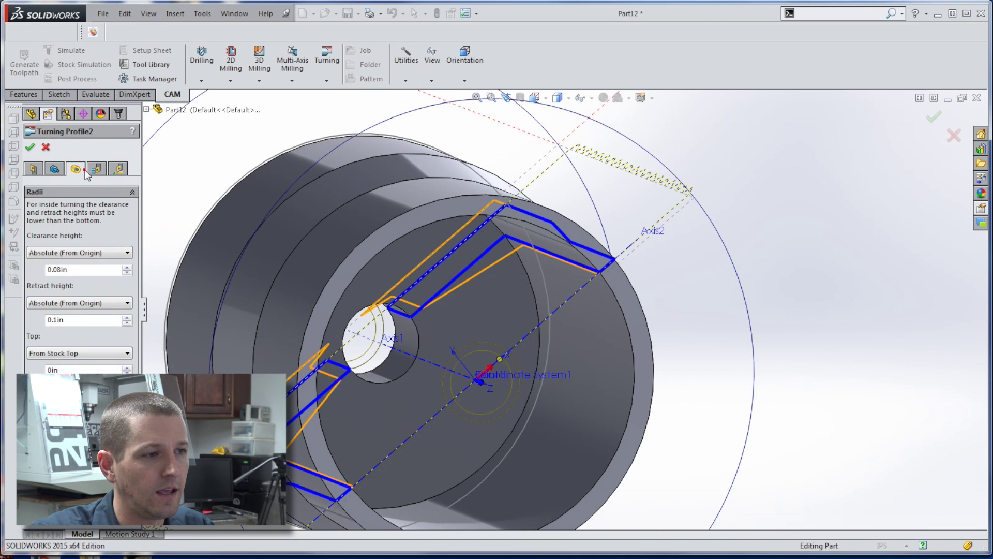
{"action": "left_click", "coordinate": [55, 169]}
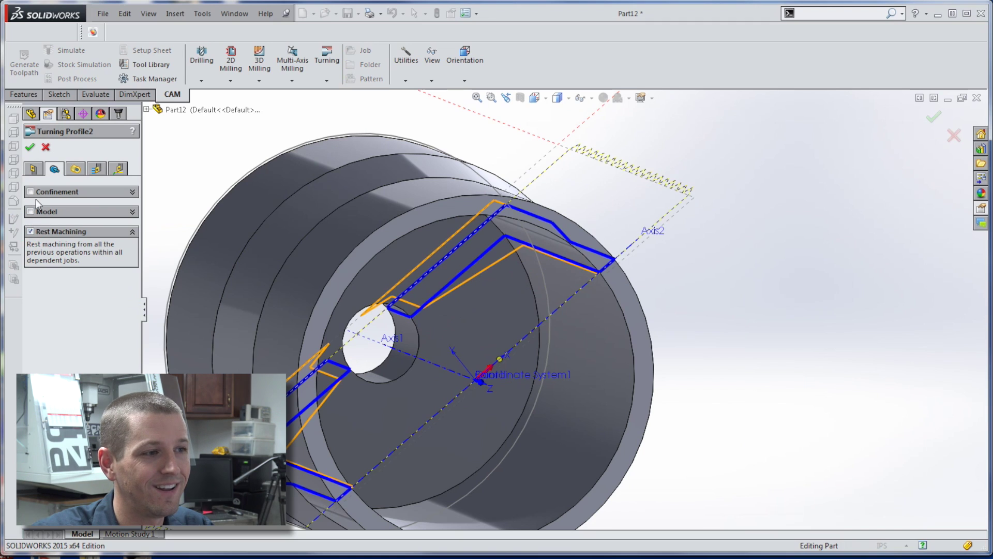
{"action": "left_click", "coordinate": [31, 147]}
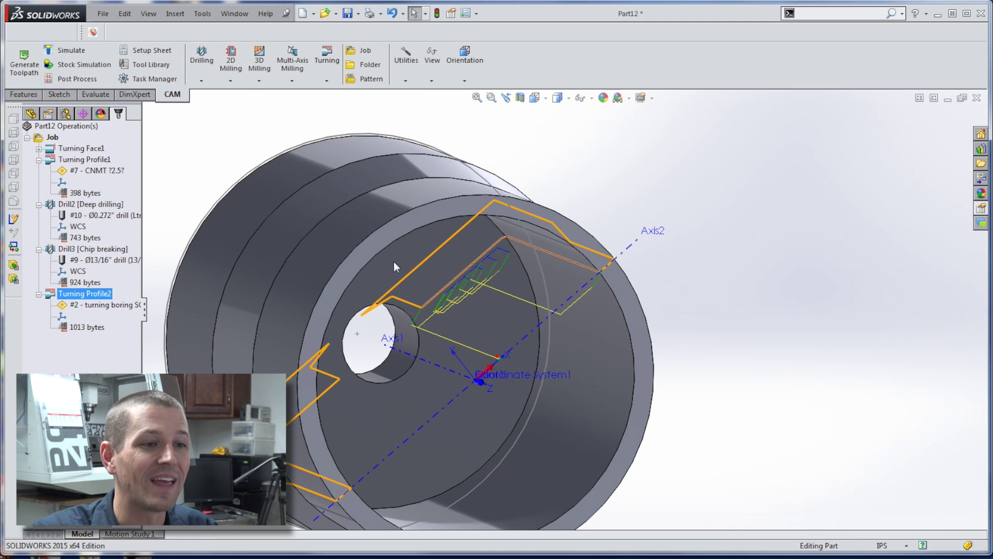
{"action": "middle_click_drag", "start_coordinate": [393, 261], "coordinate": [461, 288]}
Inspect the boring toolpath in Wireframe, then return to Shaded with Edges.
{"action": "left_click", "coordinate": [557, 97]}
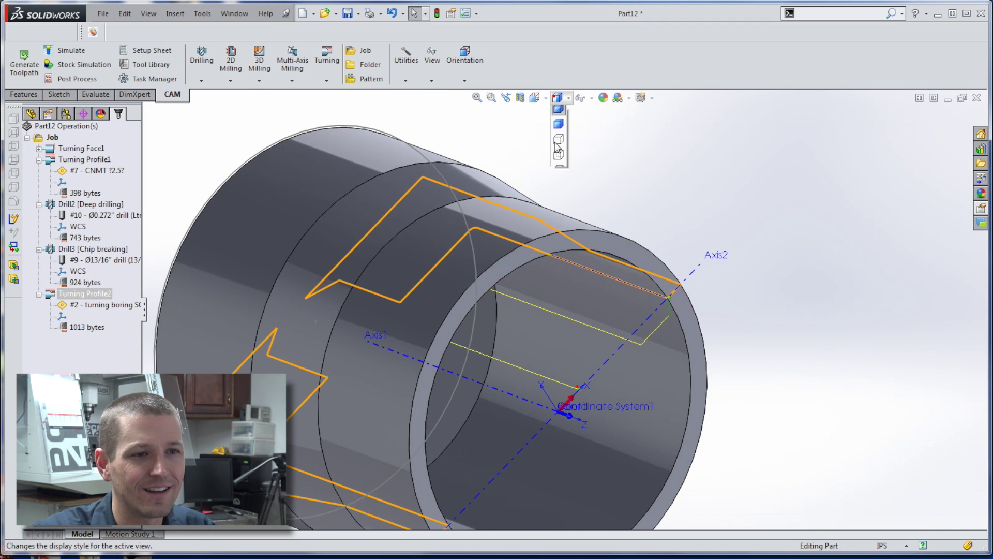
{"action": "left_click", "coordinate": [555, 178]}
{"action": "middle_click_drag", "start_coordinate": [486, 237], "coordinate": [462, 282]}
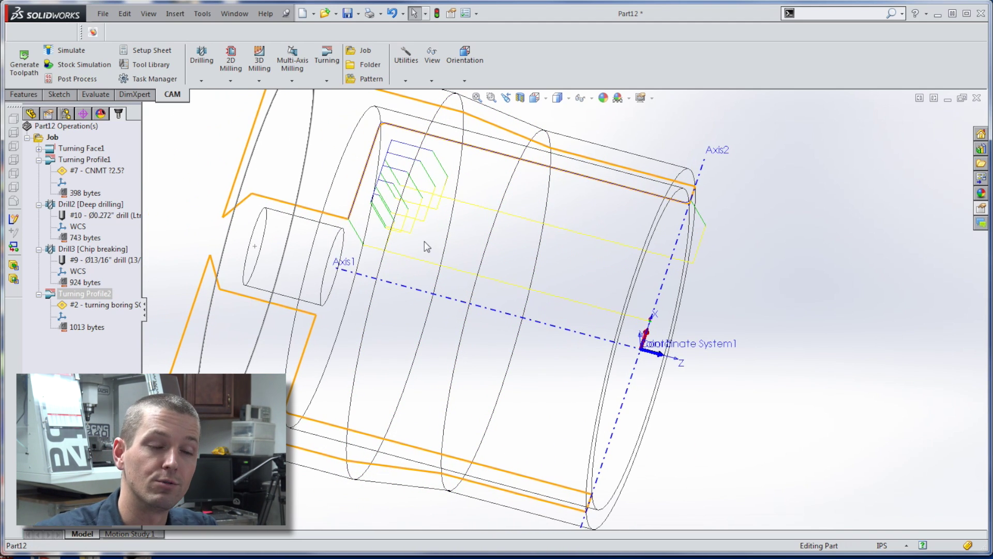
{"action": "middle_click_drag", "start_coordinate": [412, 231], "coordinate": [415, 149]}
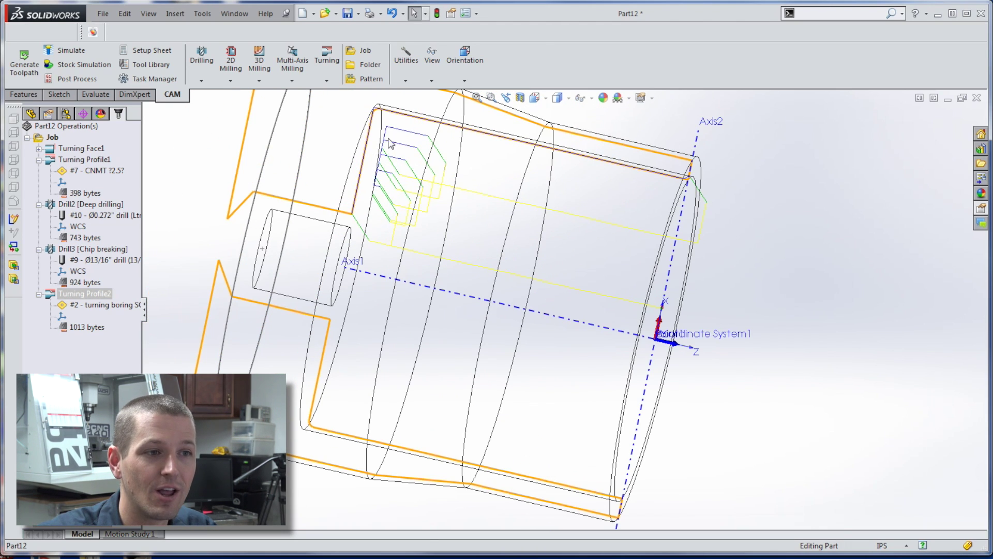
{"action": "middle_click_drag", "start_coordinate": [398, 135], "coordinate": [615, 209]}
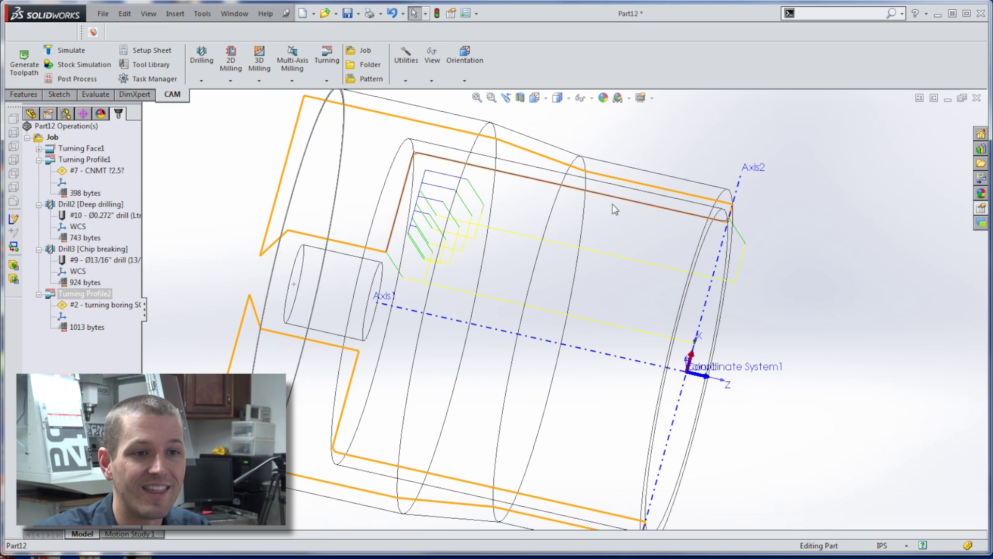
{"action": "left_click", "coordinate": [100, 293]}
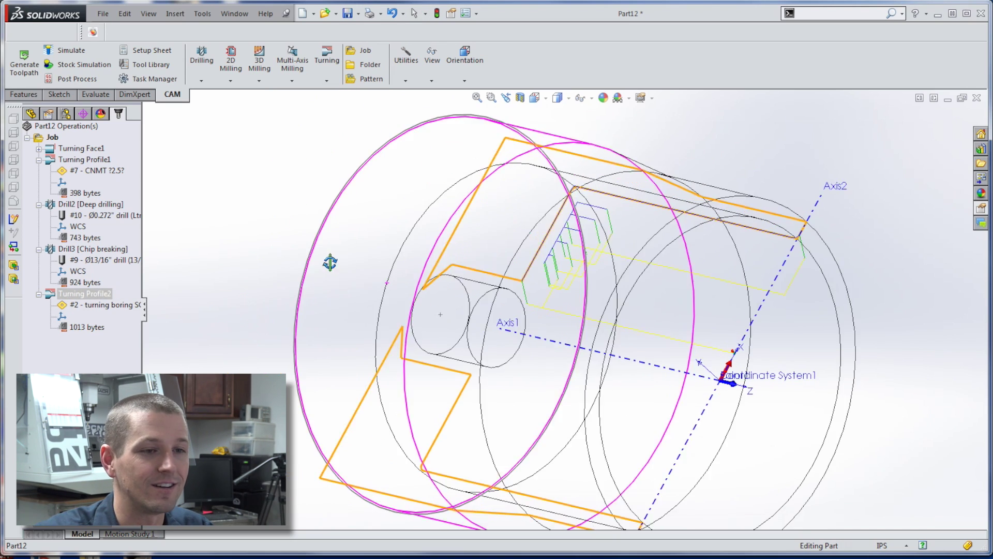
{"action": "left_click", "coordinate": [558, 114]}
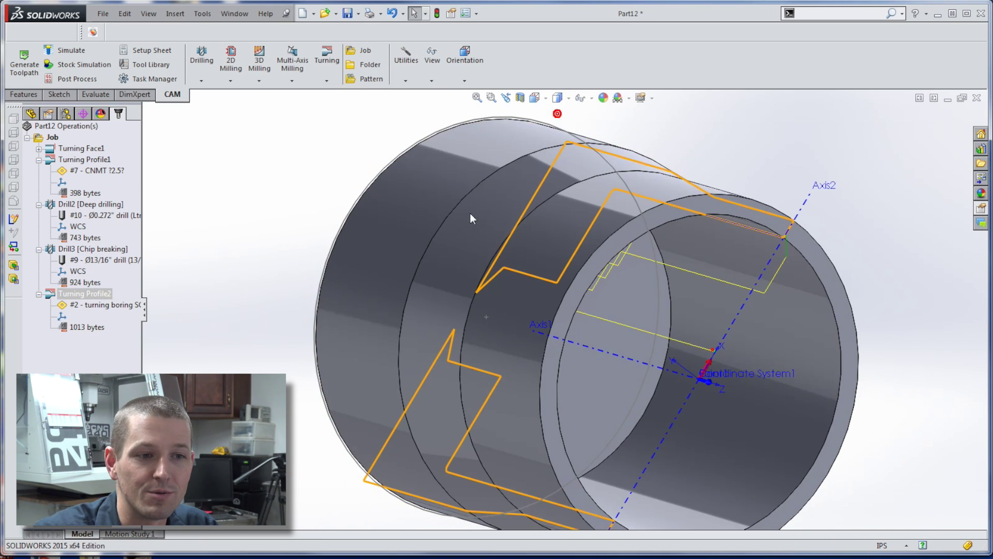
{"action": "mouse_move", "coordinate": [470, 215]}
{"action": "middle_mouse_down"}
{"action": "mouse_move", "coordinate": [457, 191]}
{"action": "mouse_move", "coordinate": [282, 189]}
{"action": "middle_mouse_up"}
{"action": "left_click", "coordinate": [52, 137]}
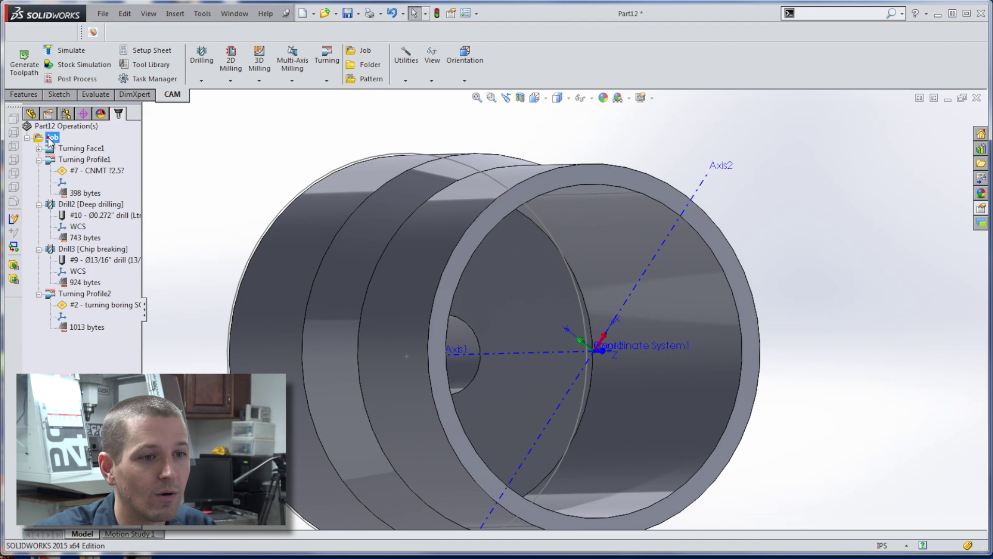
Run the job's stock simulation at higher speed and review the Stock Simulation Events report.
{"action": "left_click", "coordinate": [80, 68]}
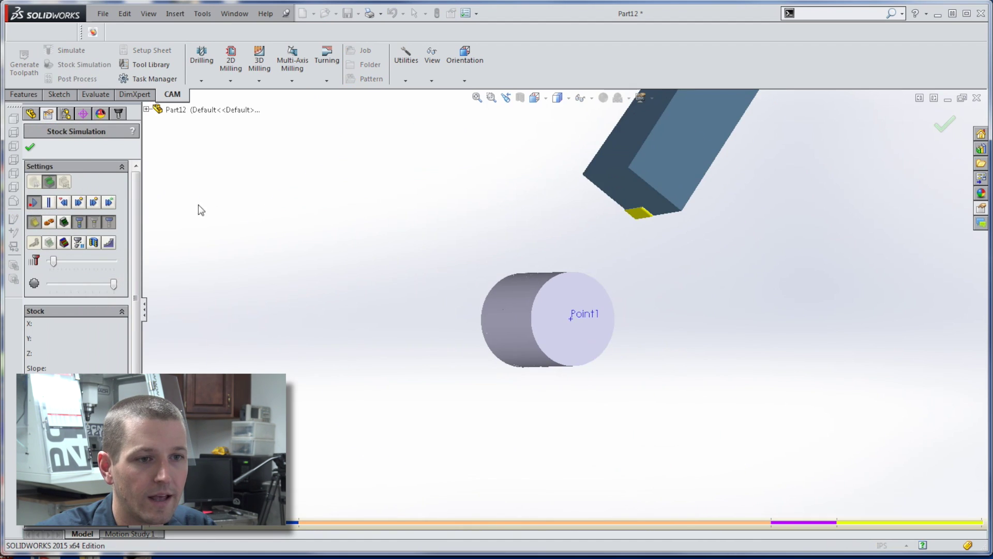
{"action": "middle_click_drag", "start_coordinate": [200, 211], "coordinate": [233, 164]}
{"action": "scroll", "coordinate": [233, 164], "scroll_direction": "down", "scroll_amount": 4}
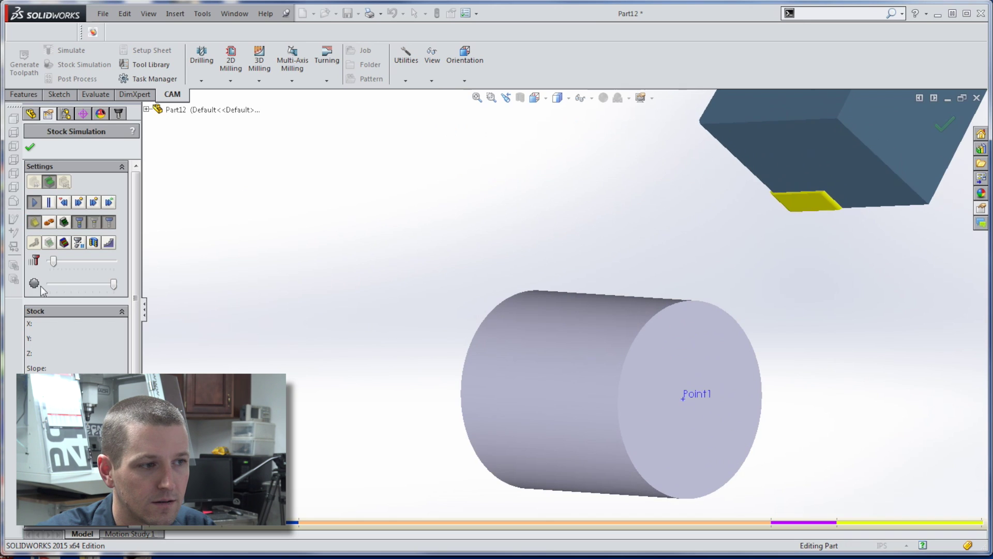
{"action": "left_click_drag", "start_coordinate": [54, 262], "coordinate": [70, 265]}
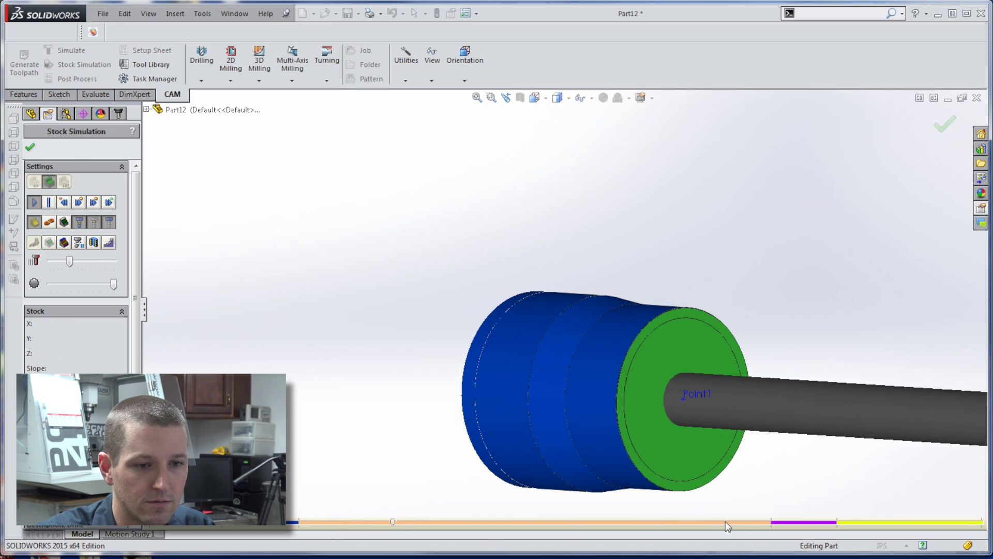
{"action": "left_click_drag", "start_coordinate": [446, 523], "coordinate": [733, 521]}
{"action": "left_click", "coordinate": [34, 201]}
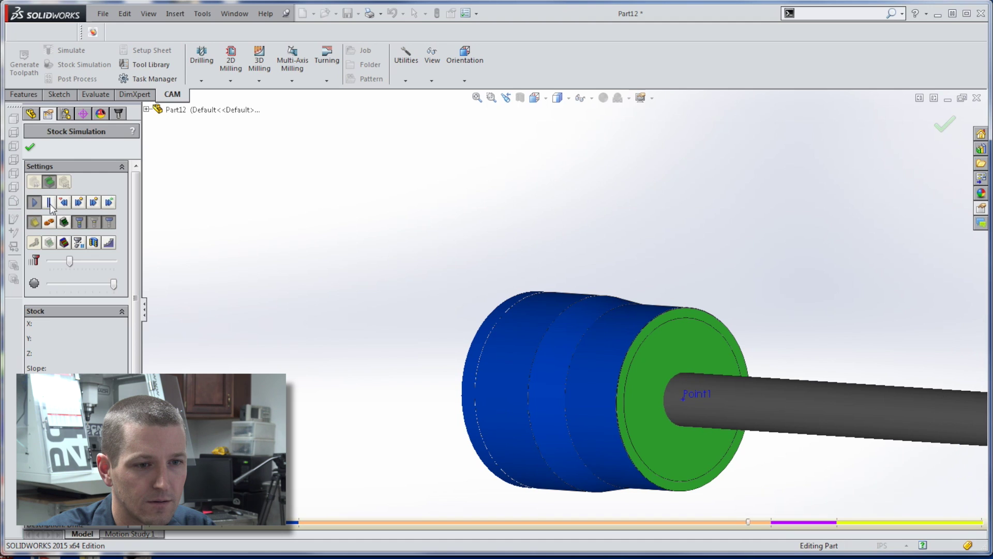
{"action": "middle_click_drag", "start_coordinate": [148, 237], "coordinate": [352, 284]}
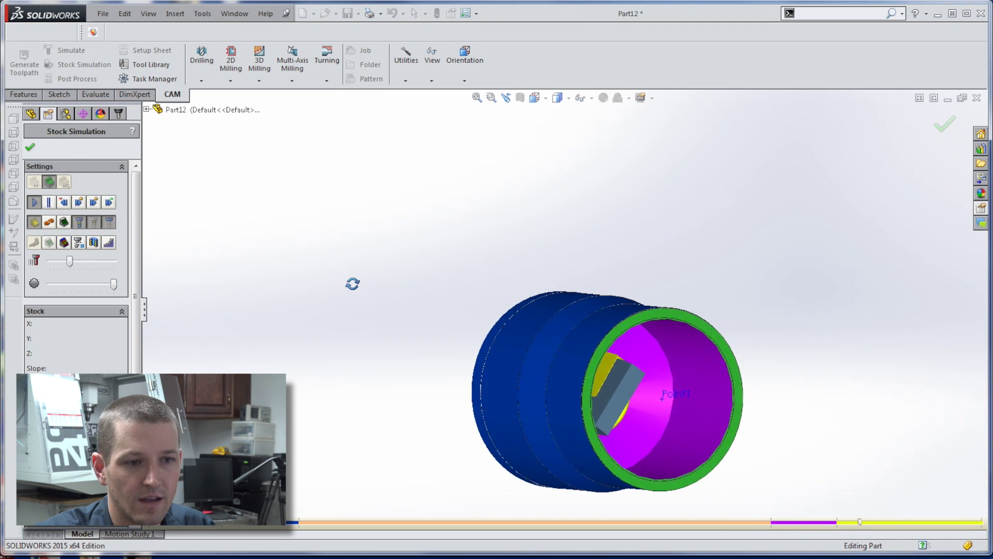
{"action": "scroll", "coordinate": [559, 348], "scroll_direction": "down", "scroll_amount": 5}
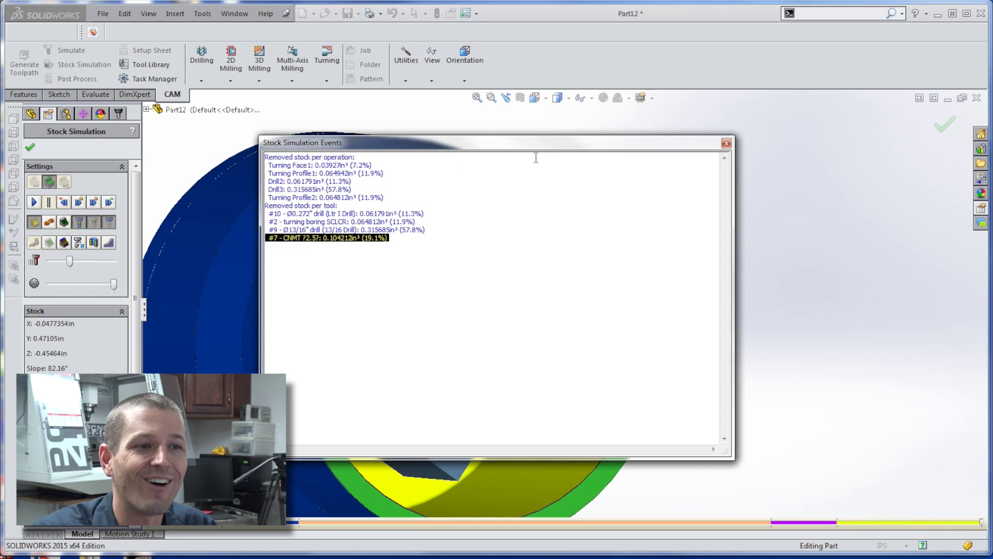
{"action": "left_click_drag", "start_coordinate": [527, 148], "coordinate": [813, 182]}
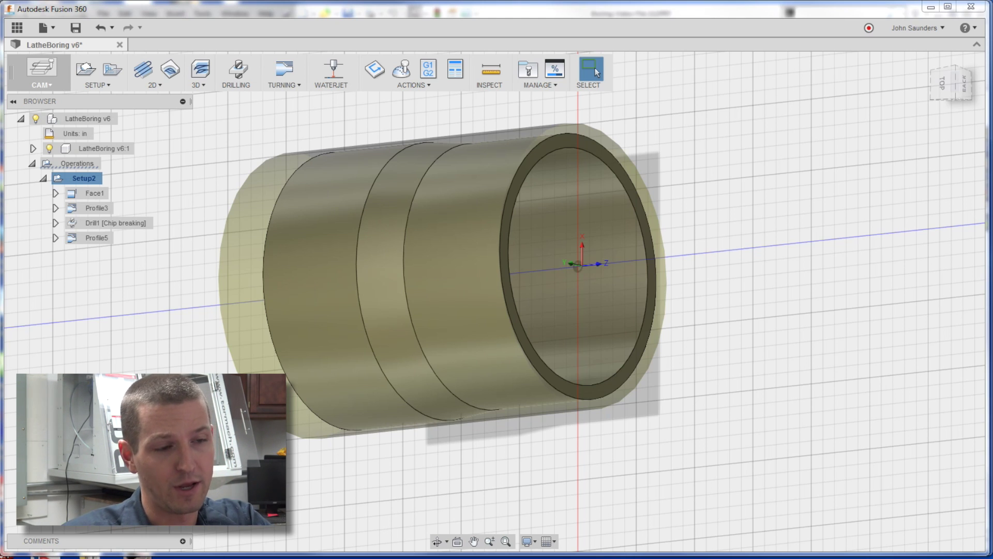
Display the Profile5 toolpath and tool, orbiting the lathe part to inspect it.
{"action": "middle_click_drag", "start_coordinate": [537, 343], "coordinate": [523, 408], "text": "shift"}
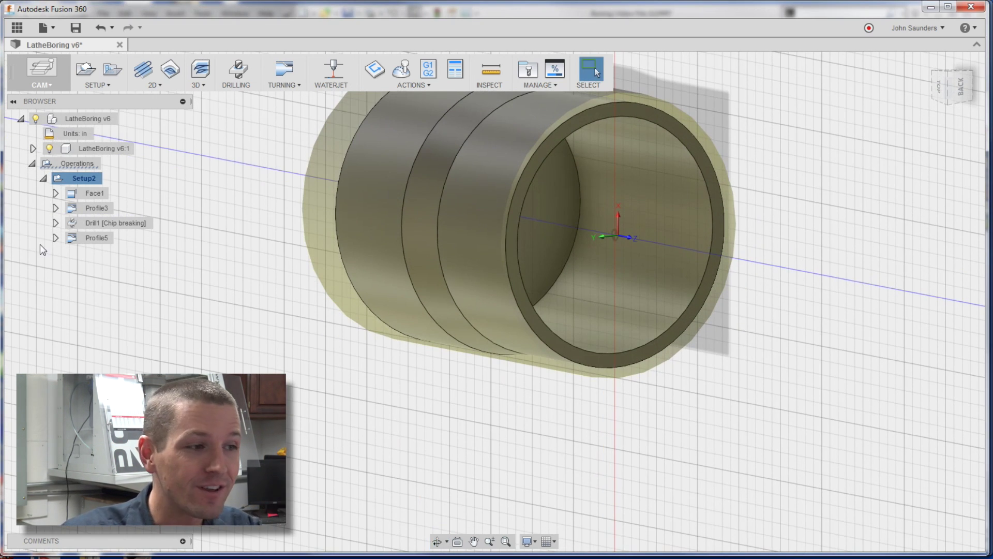
{"action": "left_click", "coordinate": [94, 237]}
{"action": "middle_click_drag", "start_coordinate": [350, 234], "coordinate": [373, 346]}
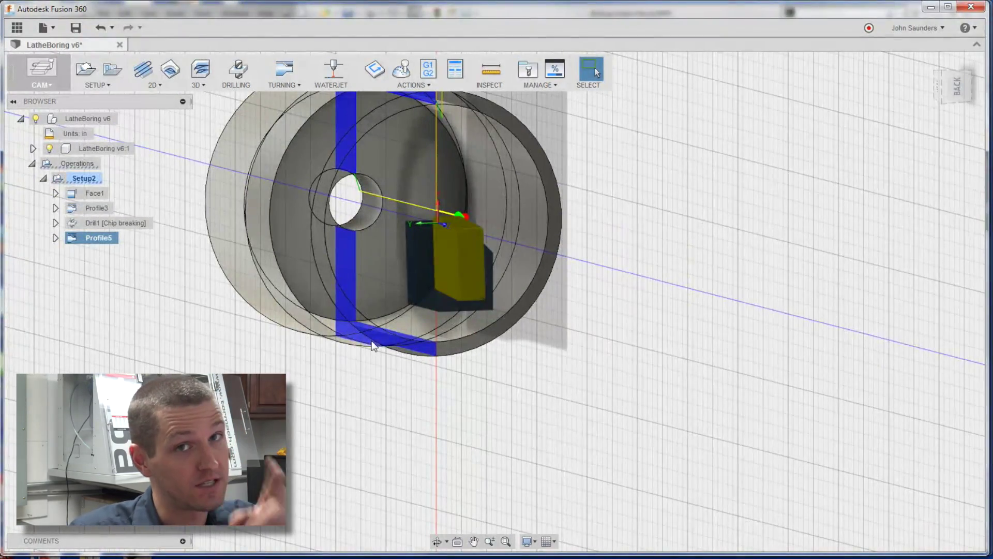
{"action": "middle_click_drag", "start_coordinate": [358, 217], "coordinate": [481, 346], "text": "shift"}
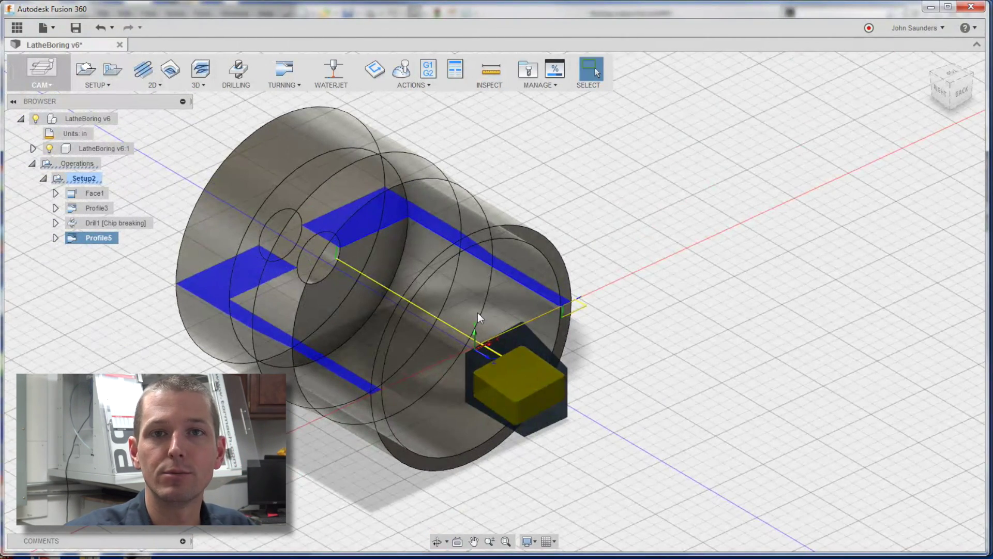
{"action": "right_click", "coordinate": [101, 239]}
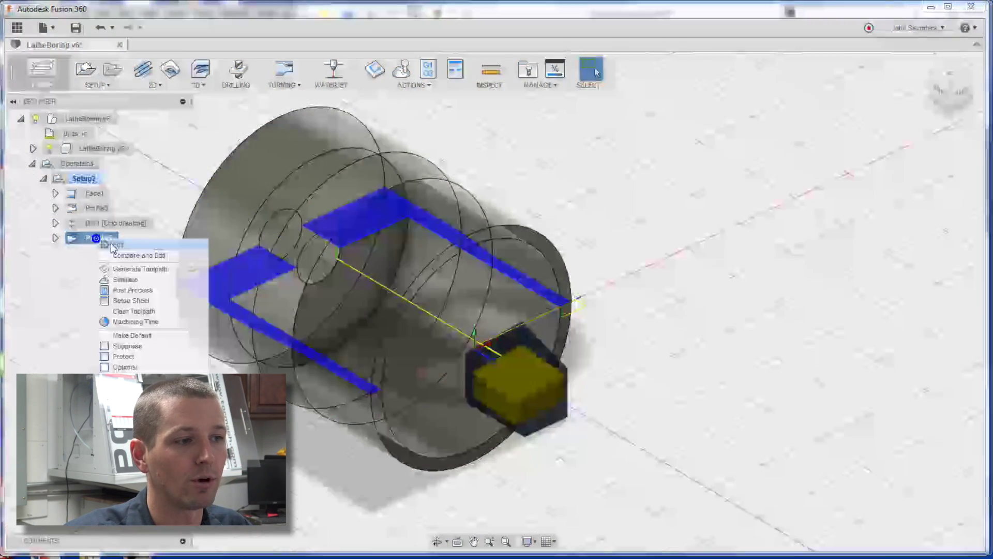
{"action": "left_click", "coordinate": [618, 176]}
{"action": "middle_click_drag", "start_coordinate": [618, 175], "coordinate": [614, 160], "text": "shift"}
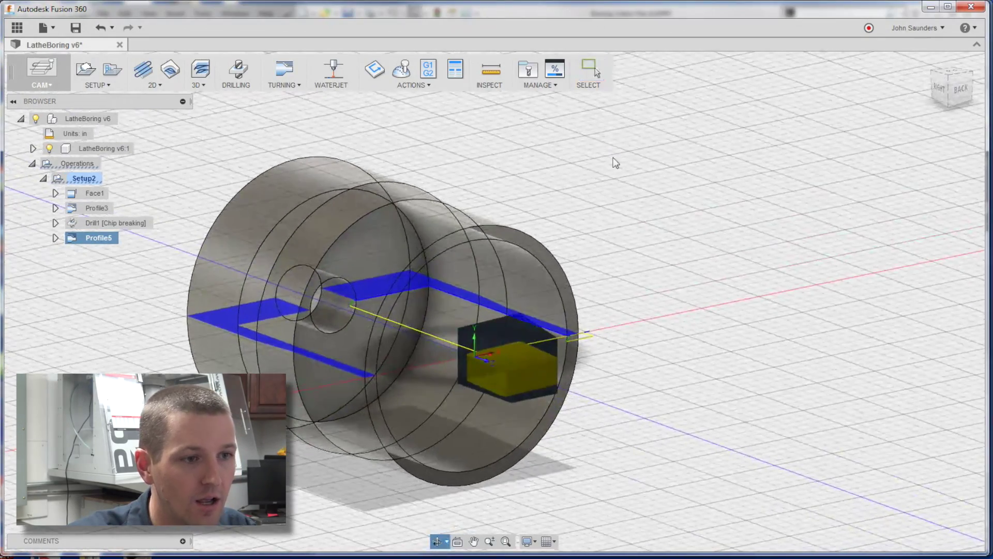
{"action": "right_click", "coordinate": [96, 241]}
{"action": "left_click", "coordinate": [106, 241]}
Turn on Rest Machining for Profile5 with source From previous operation(s).
{"action": "double_click", "coordinate": [108, 242]}
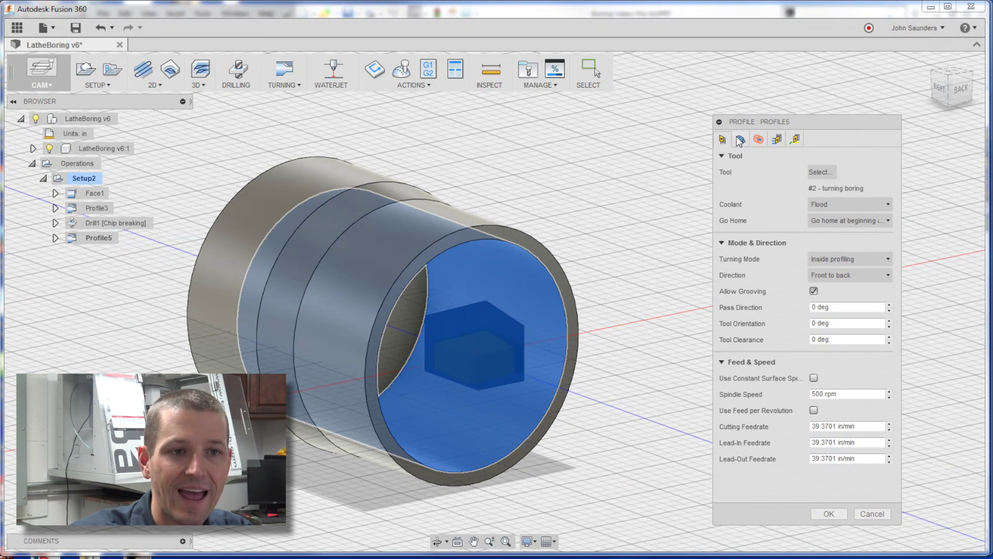
{"action": "left_click", "coordinate": [740, 140]}
{"action": "left_click", "coordinate": [733, 226]}
{"action": "left_click", "coordinate": [833, 243]}
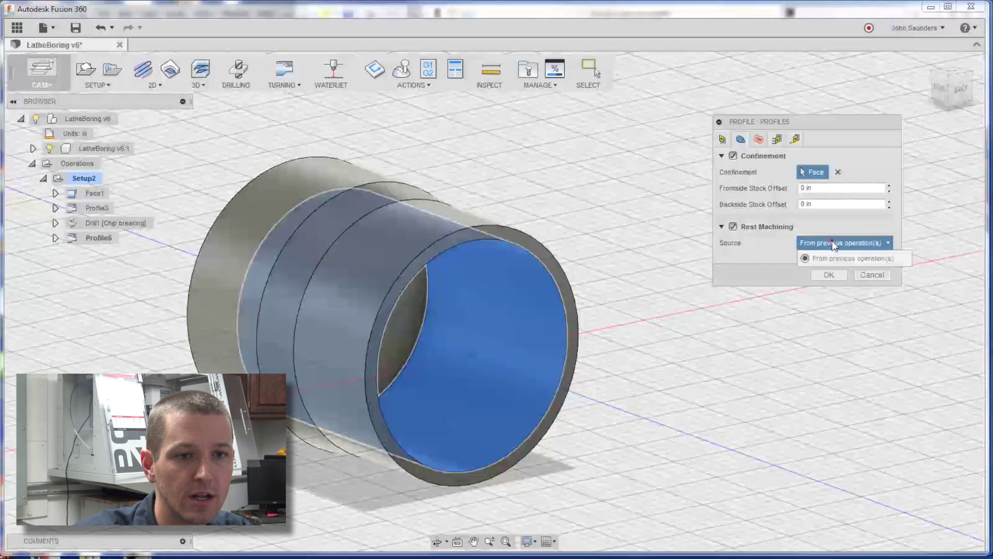
{"action": "left_click", "coordinate": [830, 258]}
{"action": "left_click", "coordinate": [829, 275]}
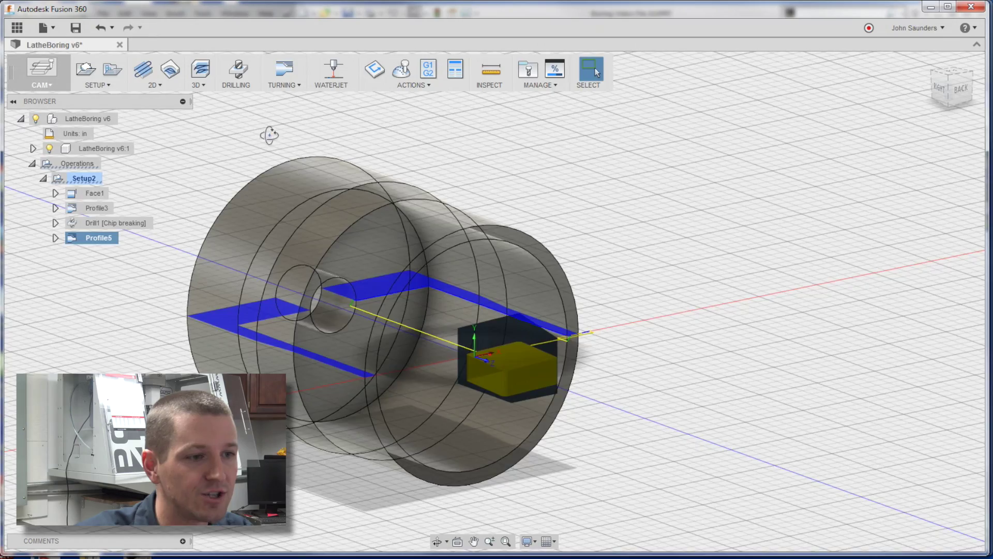
{"action": "middle_click_drag", "start_coordinate": [269, 133], "coordinate": [336, 203], "text": "shift"}
{"action": "middle_click_drag", "start_coordinate": [351, 151], "coordinate": [469, 255]}
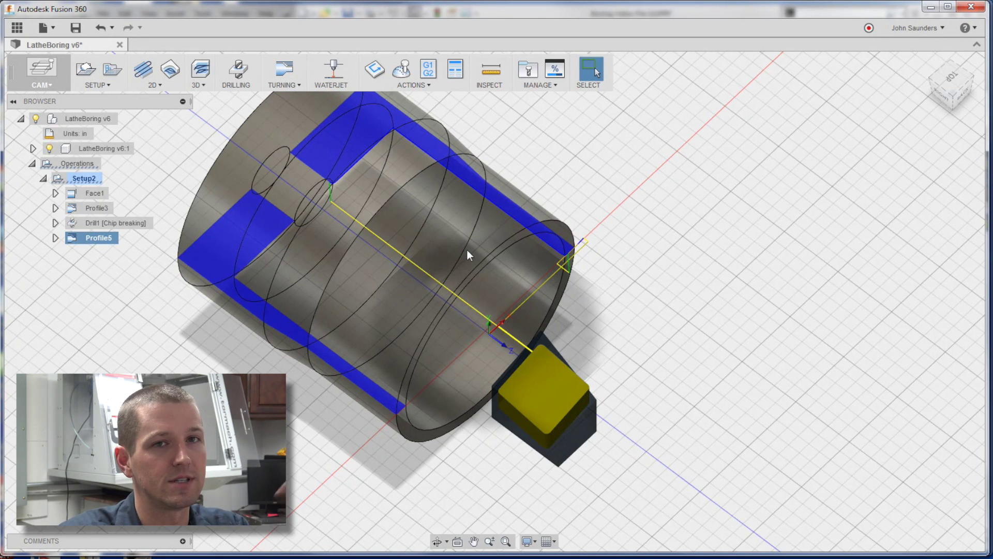